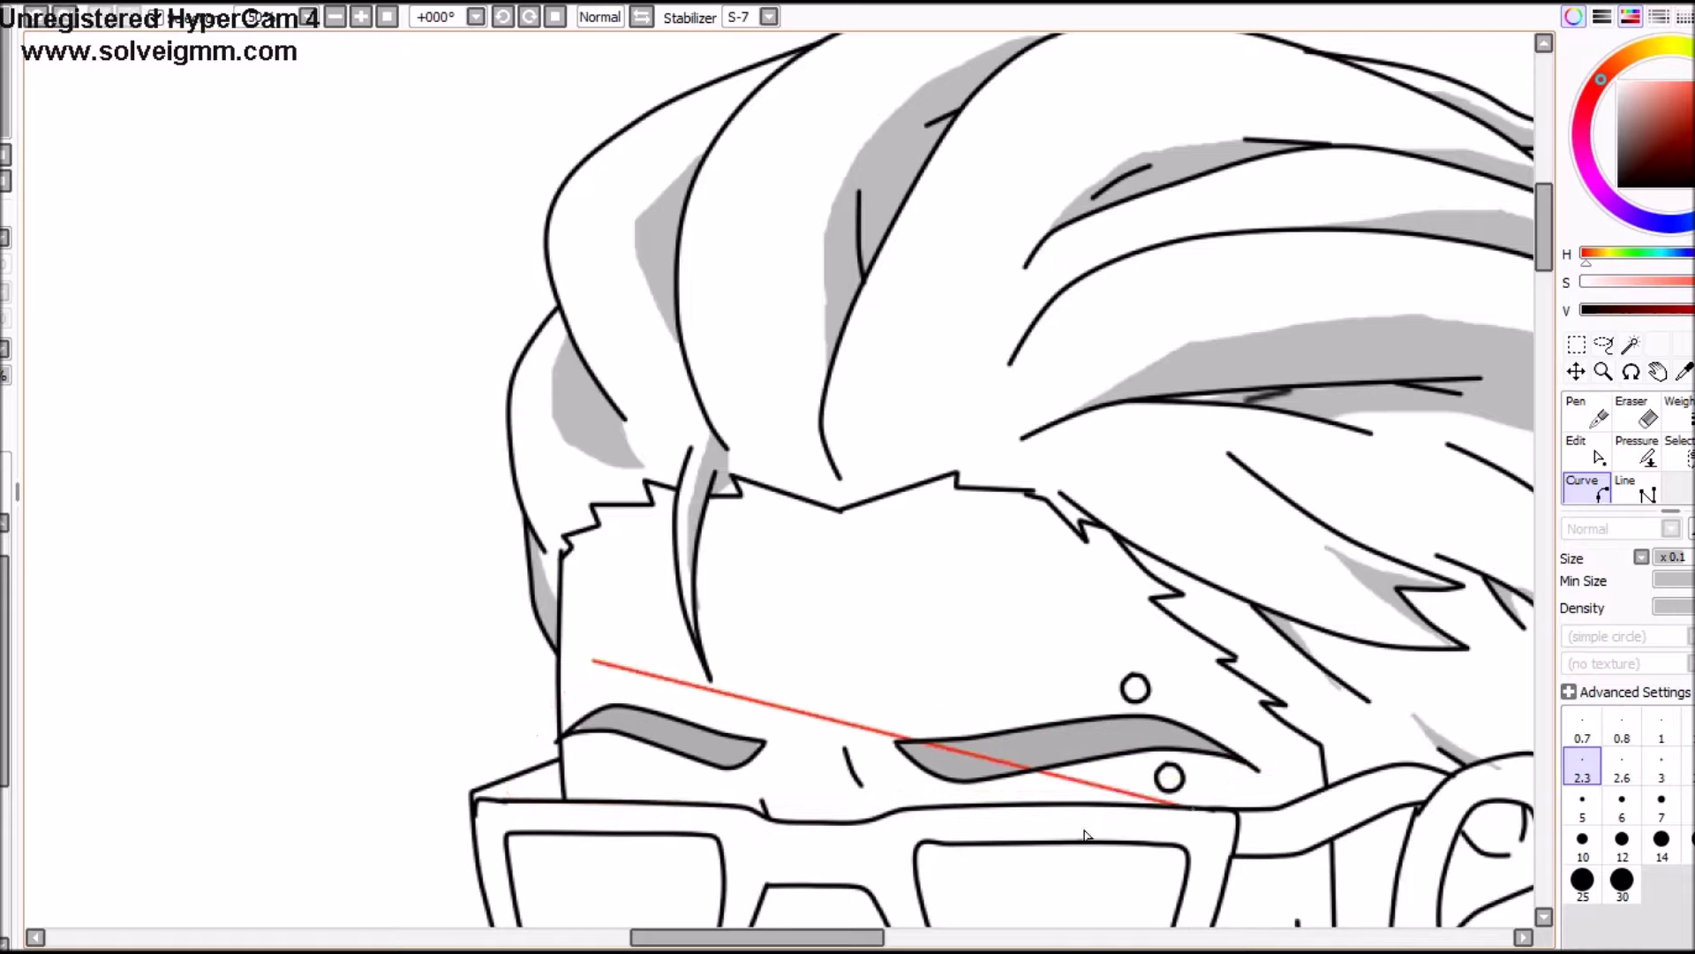
Step: Draw a closed red linework curve around both eyebrows, extending past the sides of the face
left_click(475, 694)
left_click(559, 807)
left_click(1271, 781)
left_click(1241, 721)
scroll(612, 680, "up", 2)
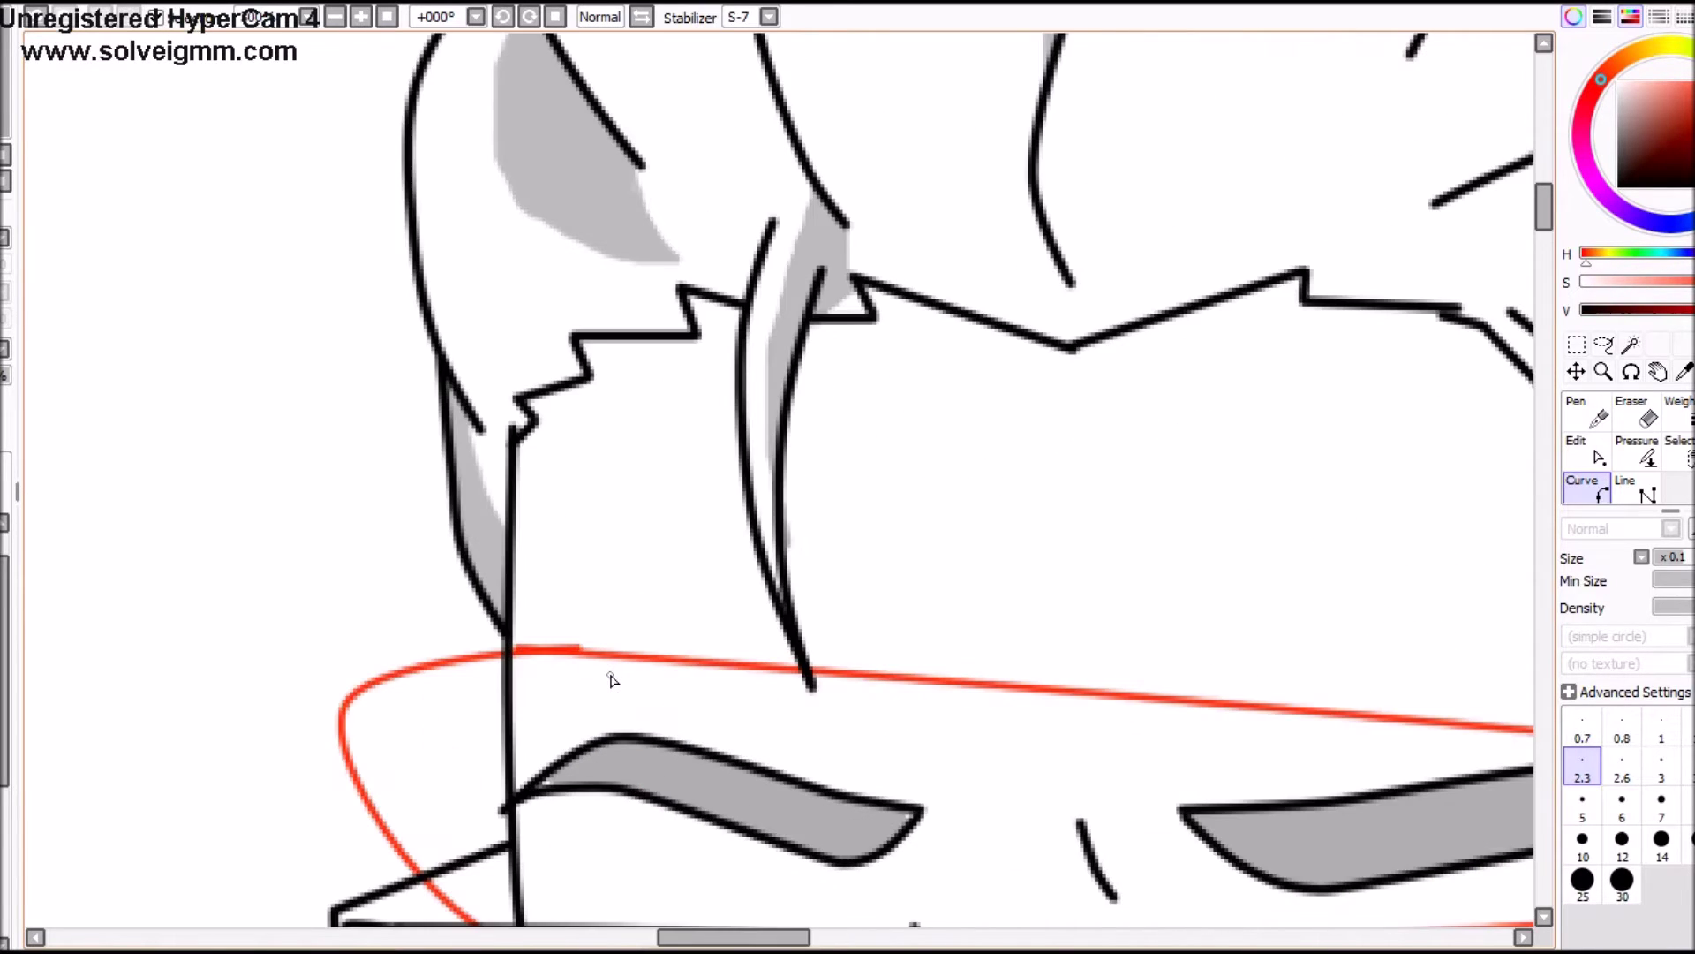
Step: Outline the grey shadow on the thin forelock hanging over the forehead with a closed red curve
left_click(813, 184)
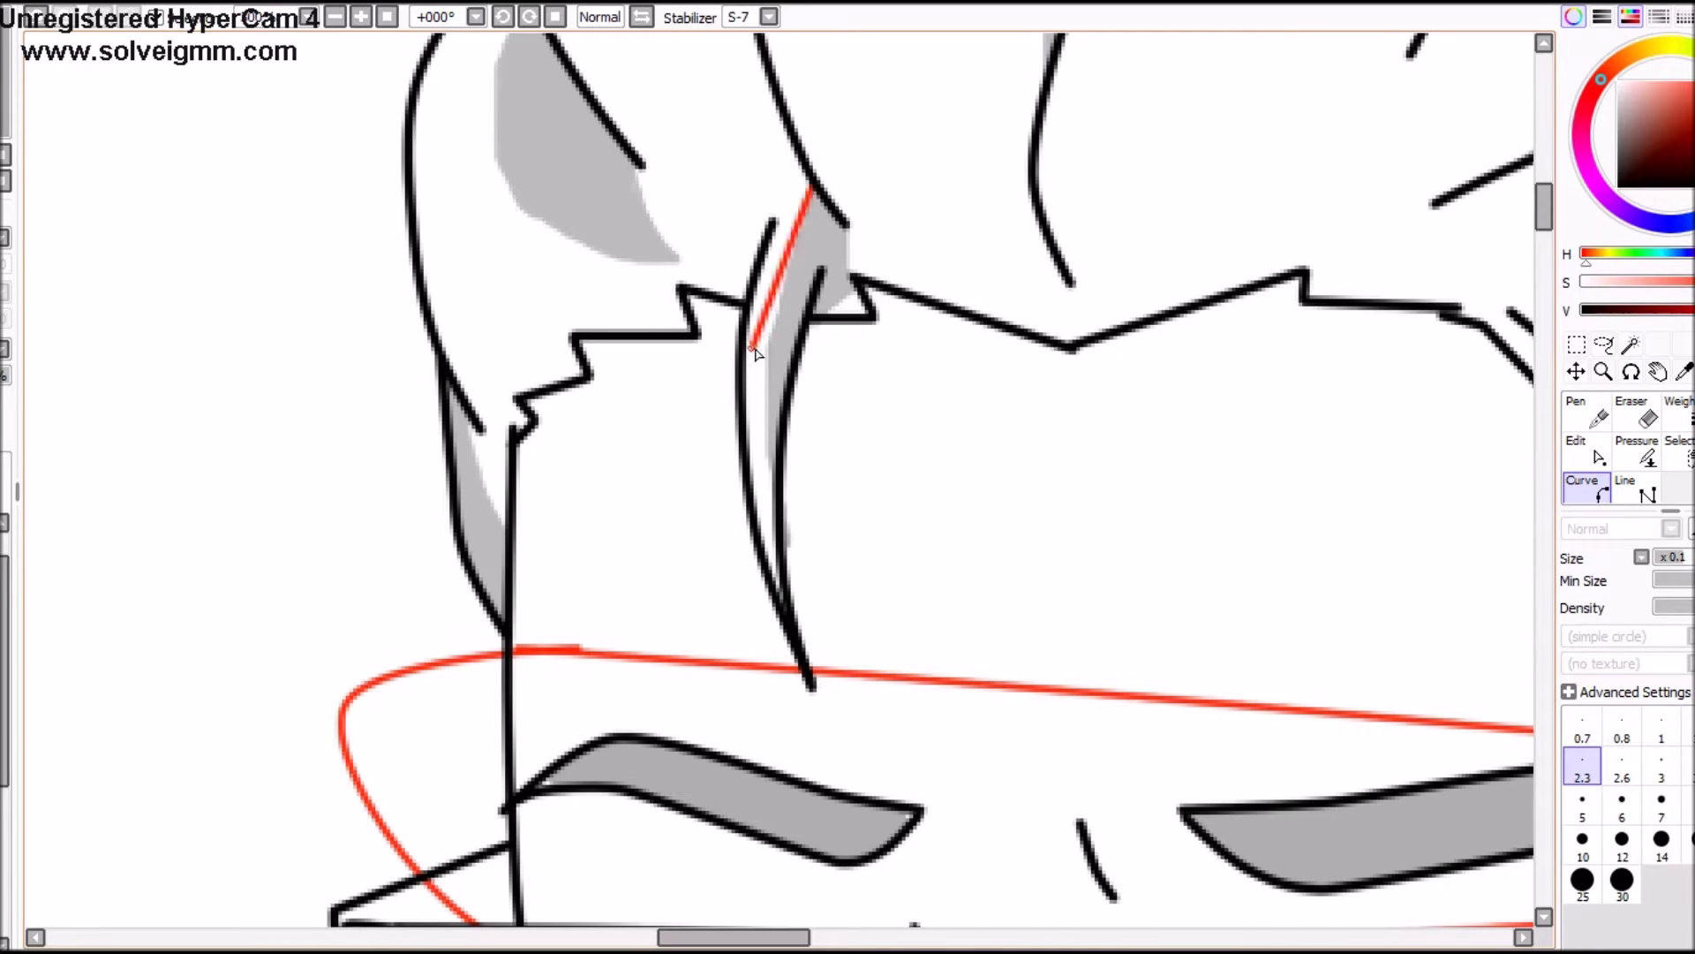
left_click(768, 353)
left_click(793, 599)
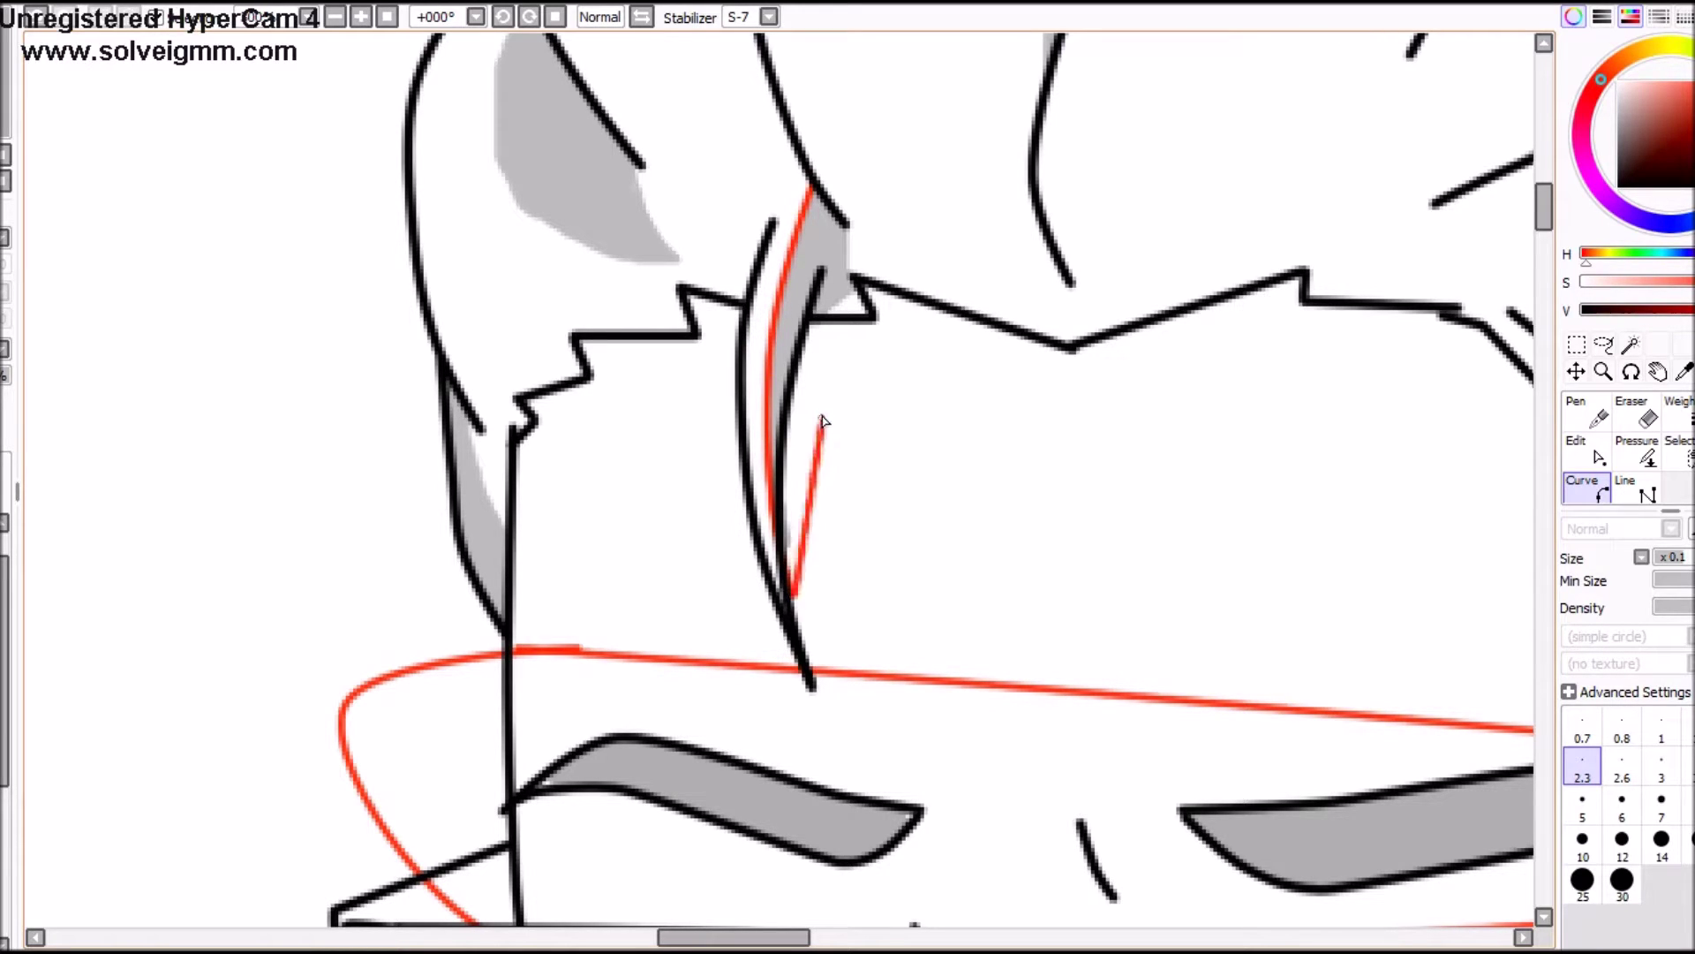
left_click(811, 322)
left_click(844, 263)
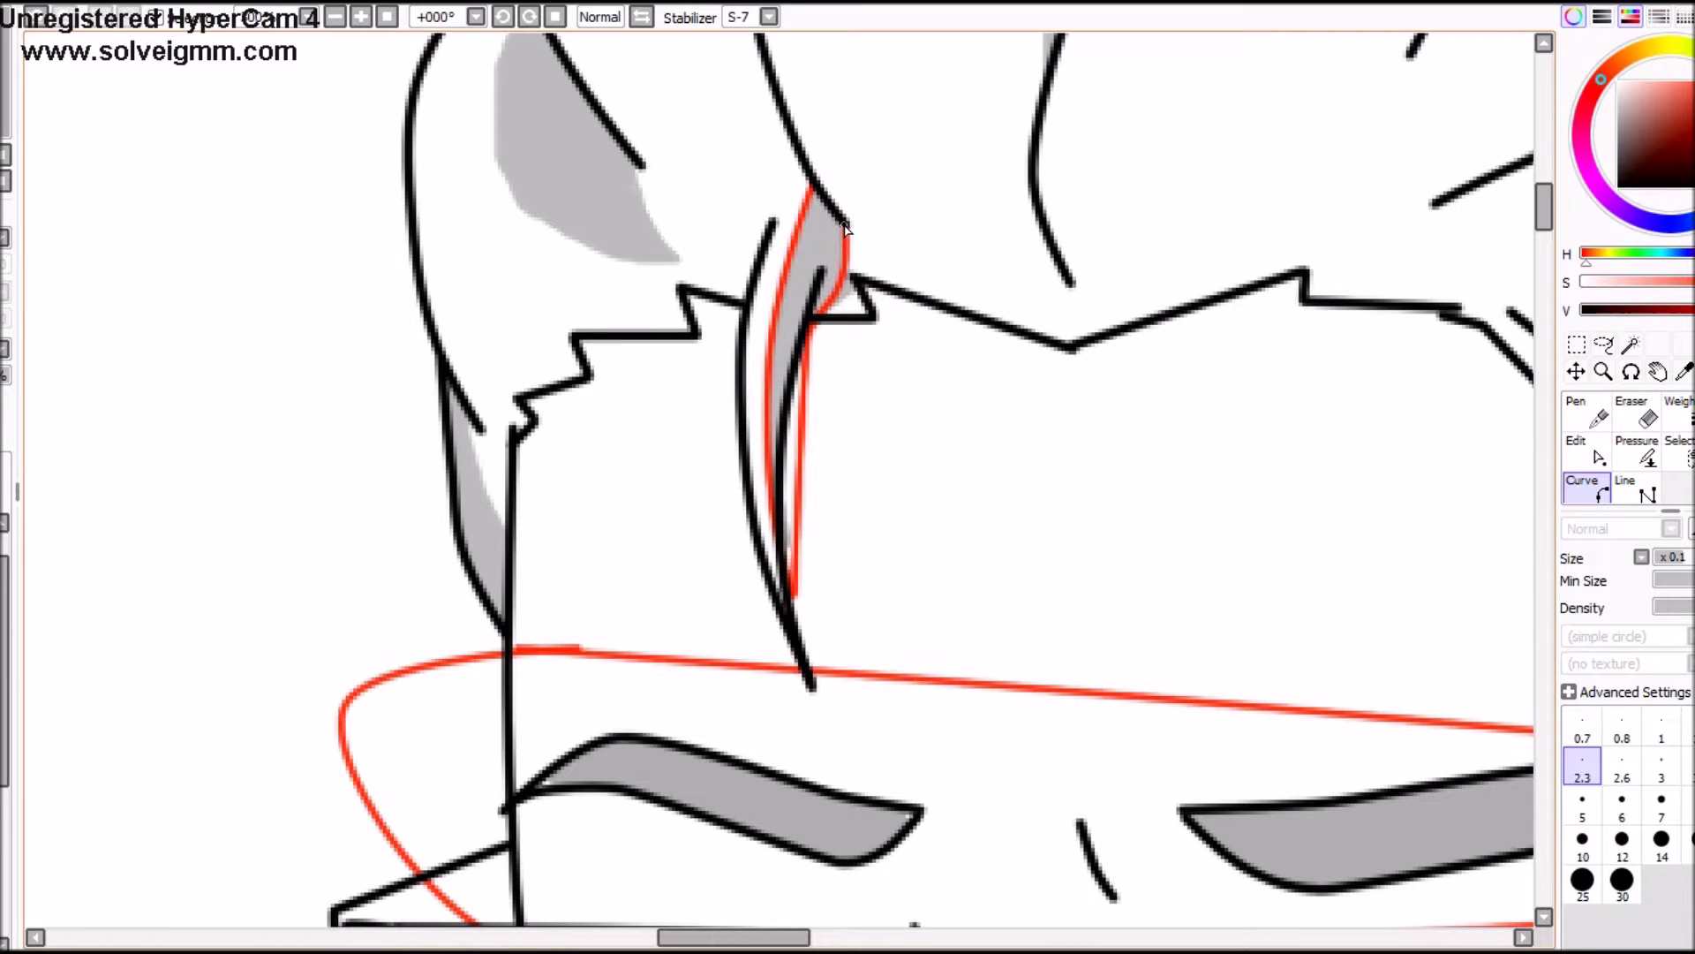
double_click(813, 190)
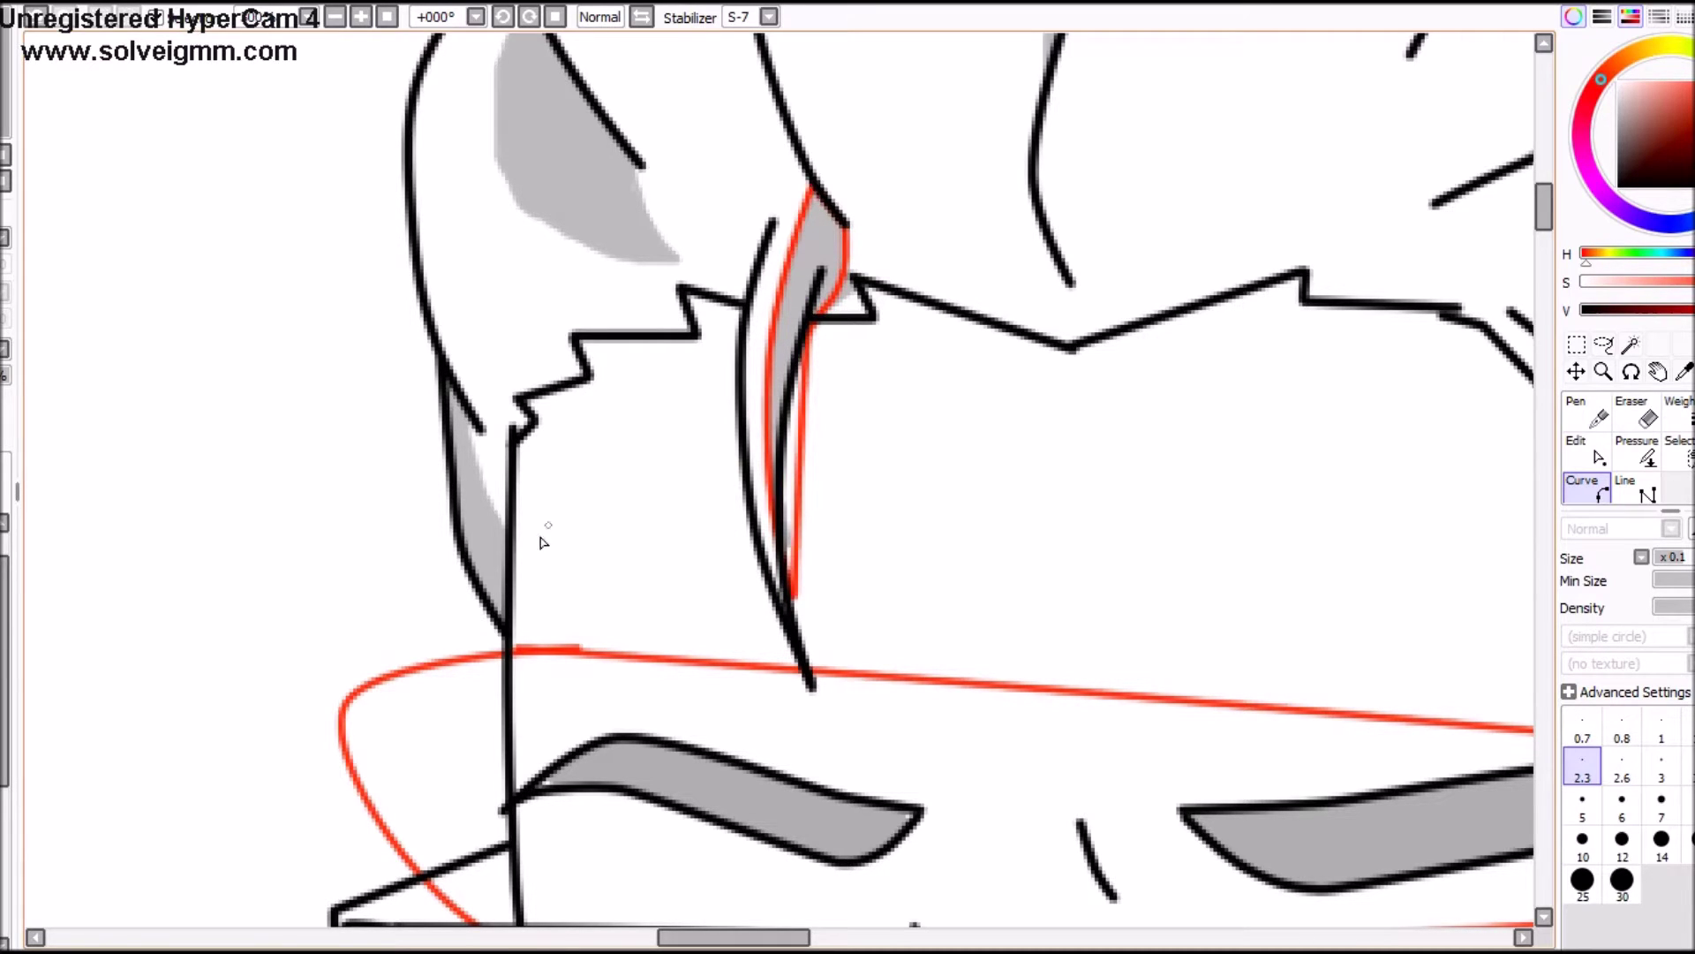
Step: Outline the small grey shadow at the sideburn beside the forehead with a closed red curve
left_click(475, 429)
left_click(510, 643)
left_click(432, 374)
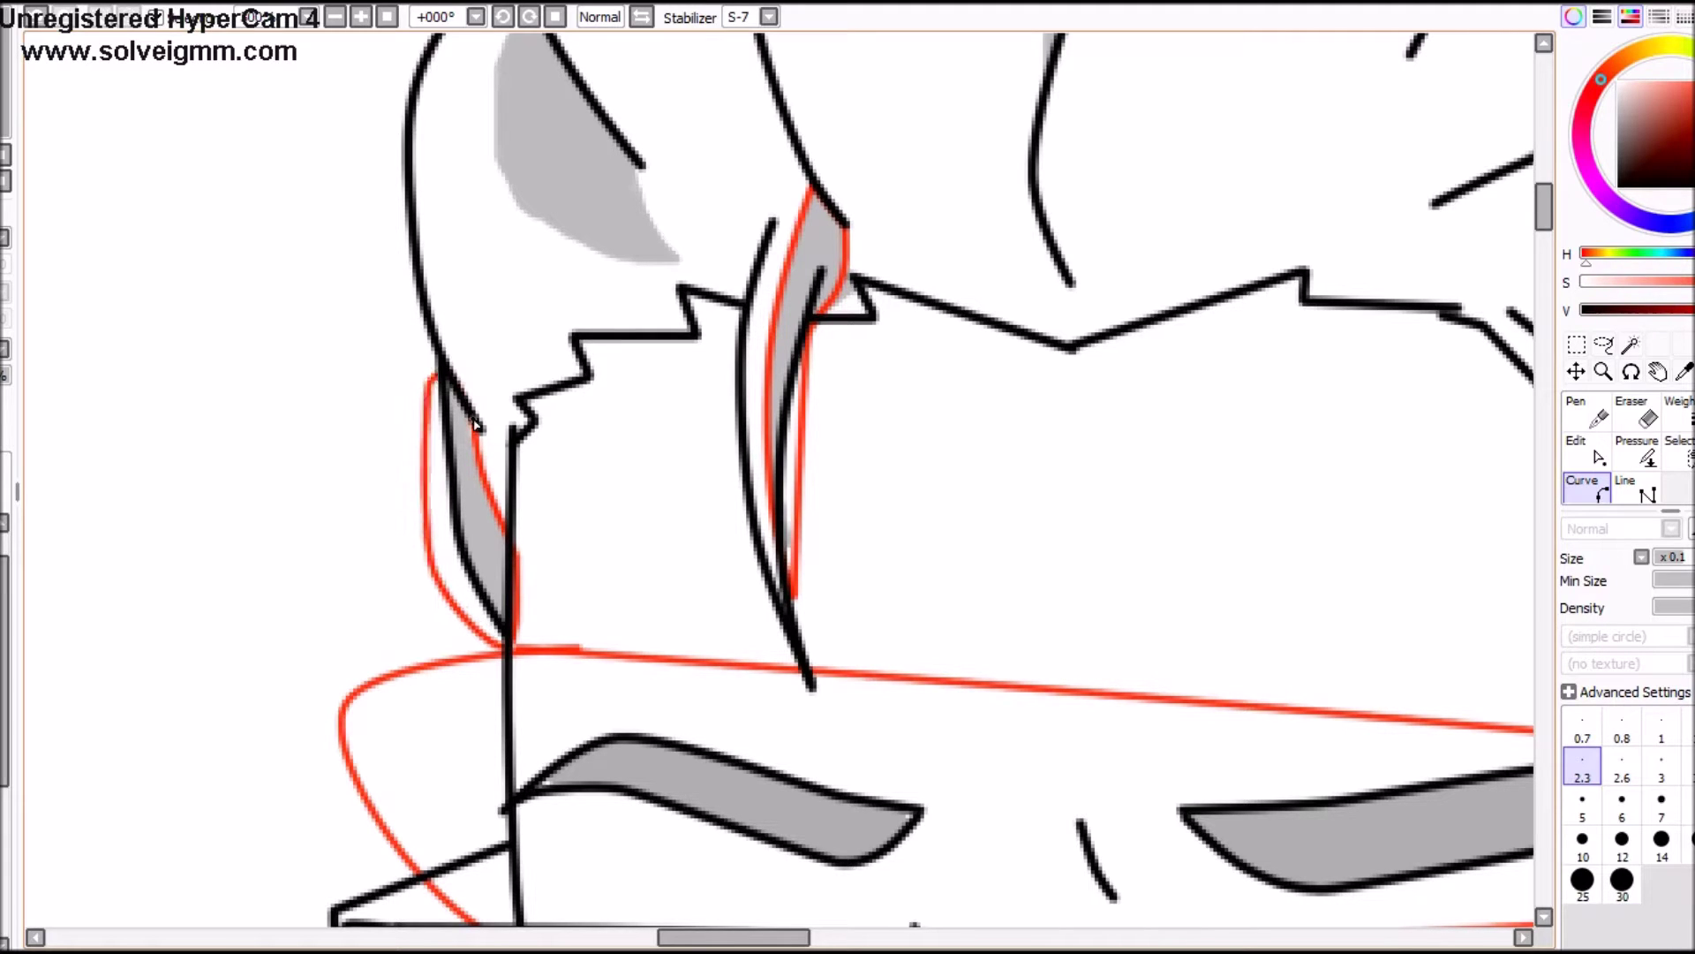
double_click(475, 430)
Step: Outline the rounded grey shadow on the front side lock above the sideburn with a closed red curve
scroll(475, 430, "up", 5)
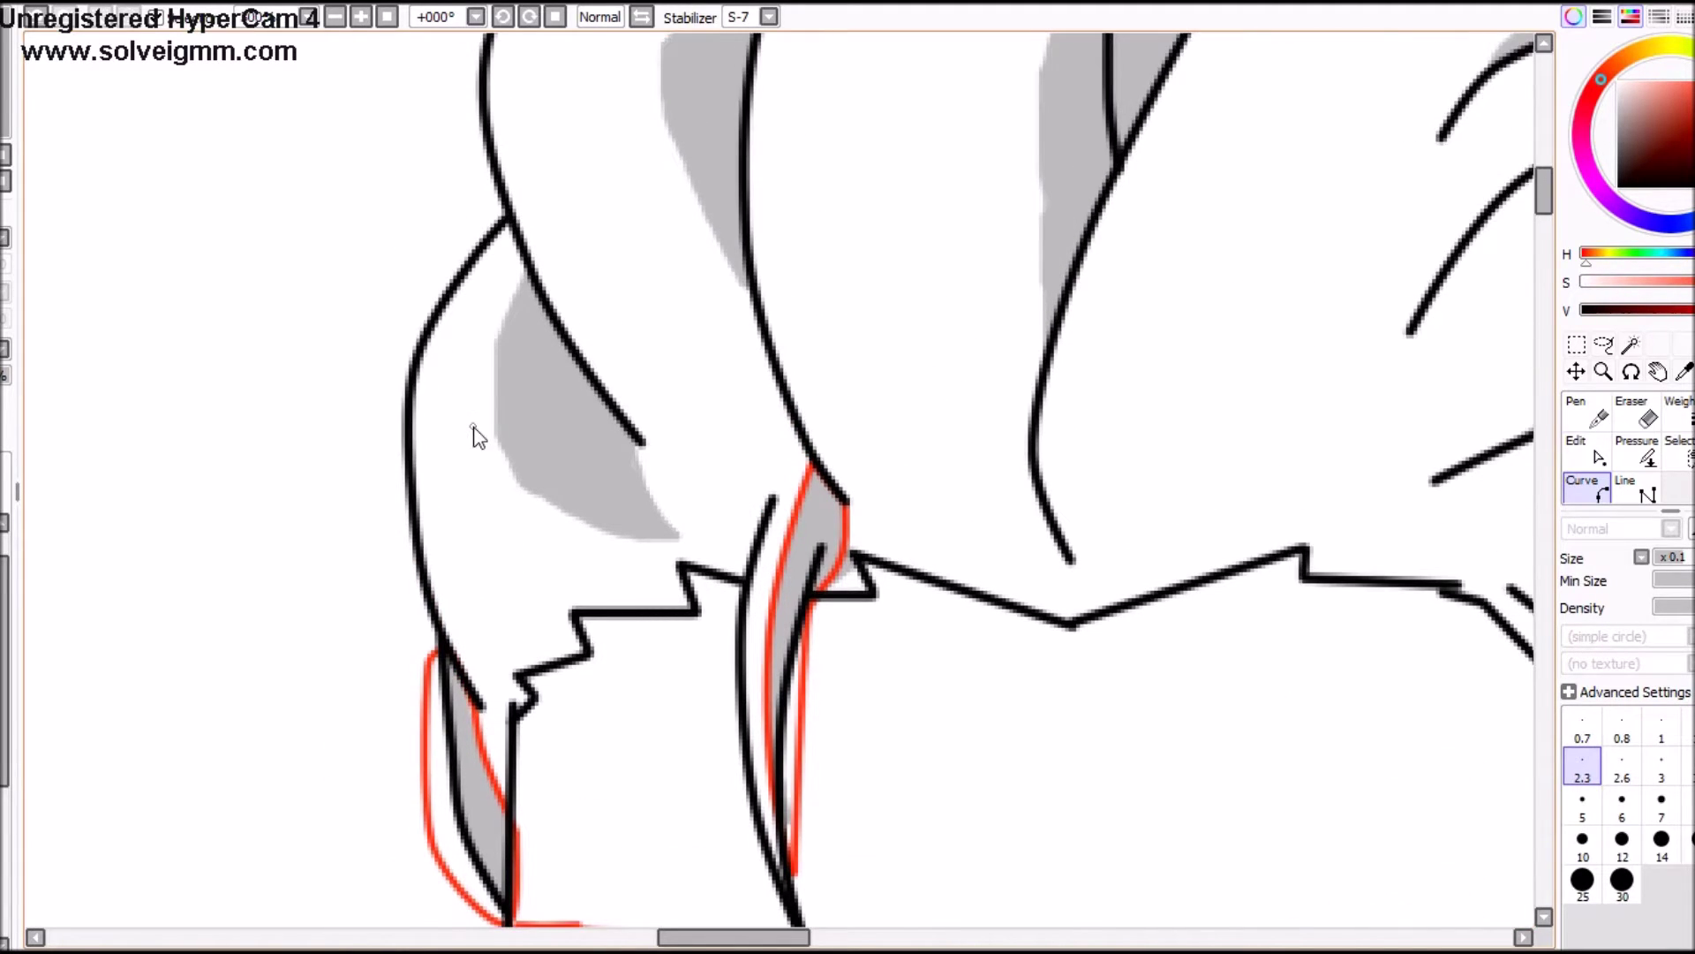
scroll(475, 432, "down", 2)
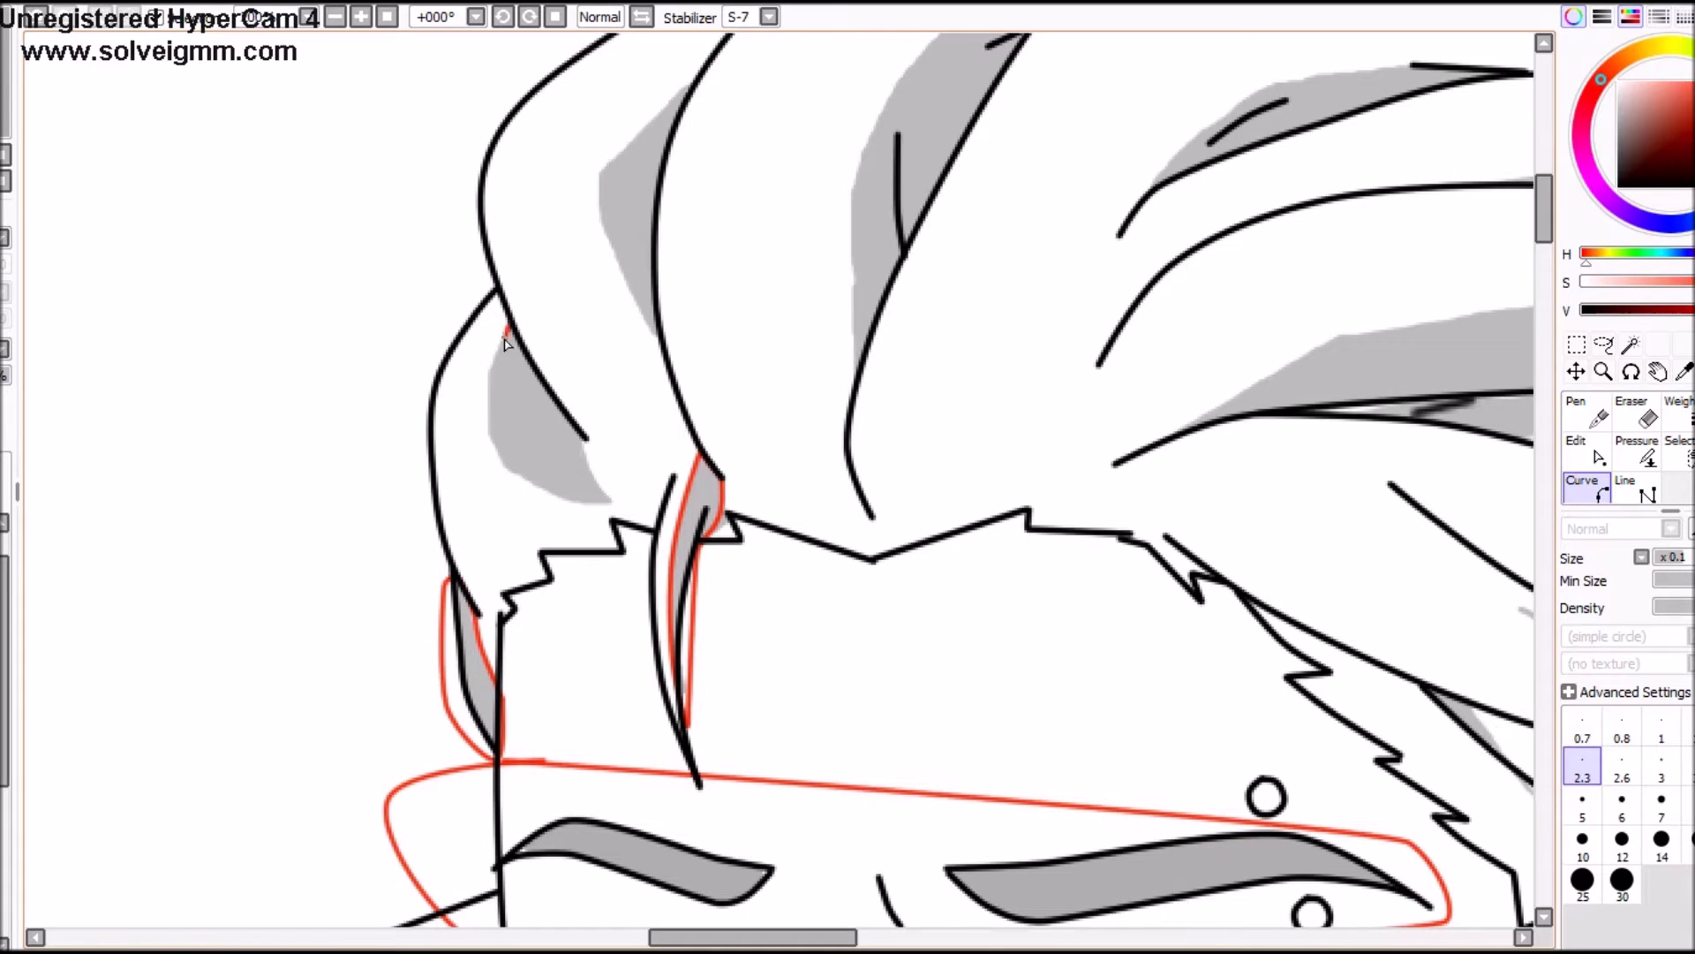
left_click(490, 373)
left_click(500, 452)
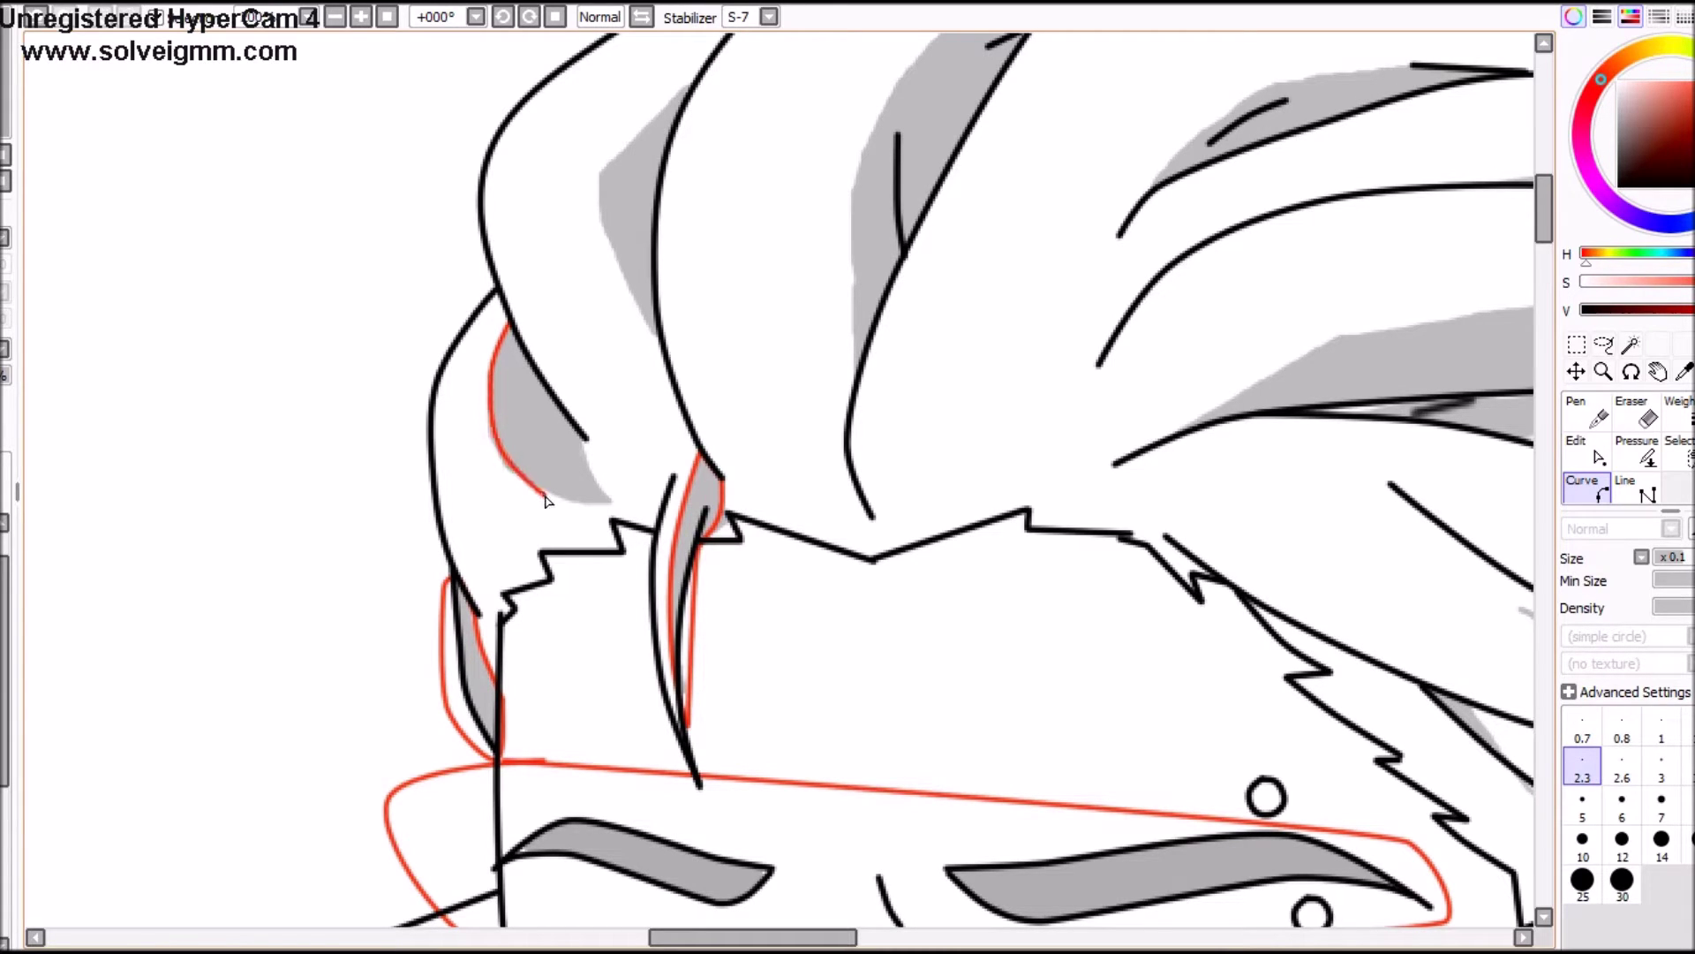
left_click(608, 506)
left_click(1586, 450)
left_click(1583, 488)
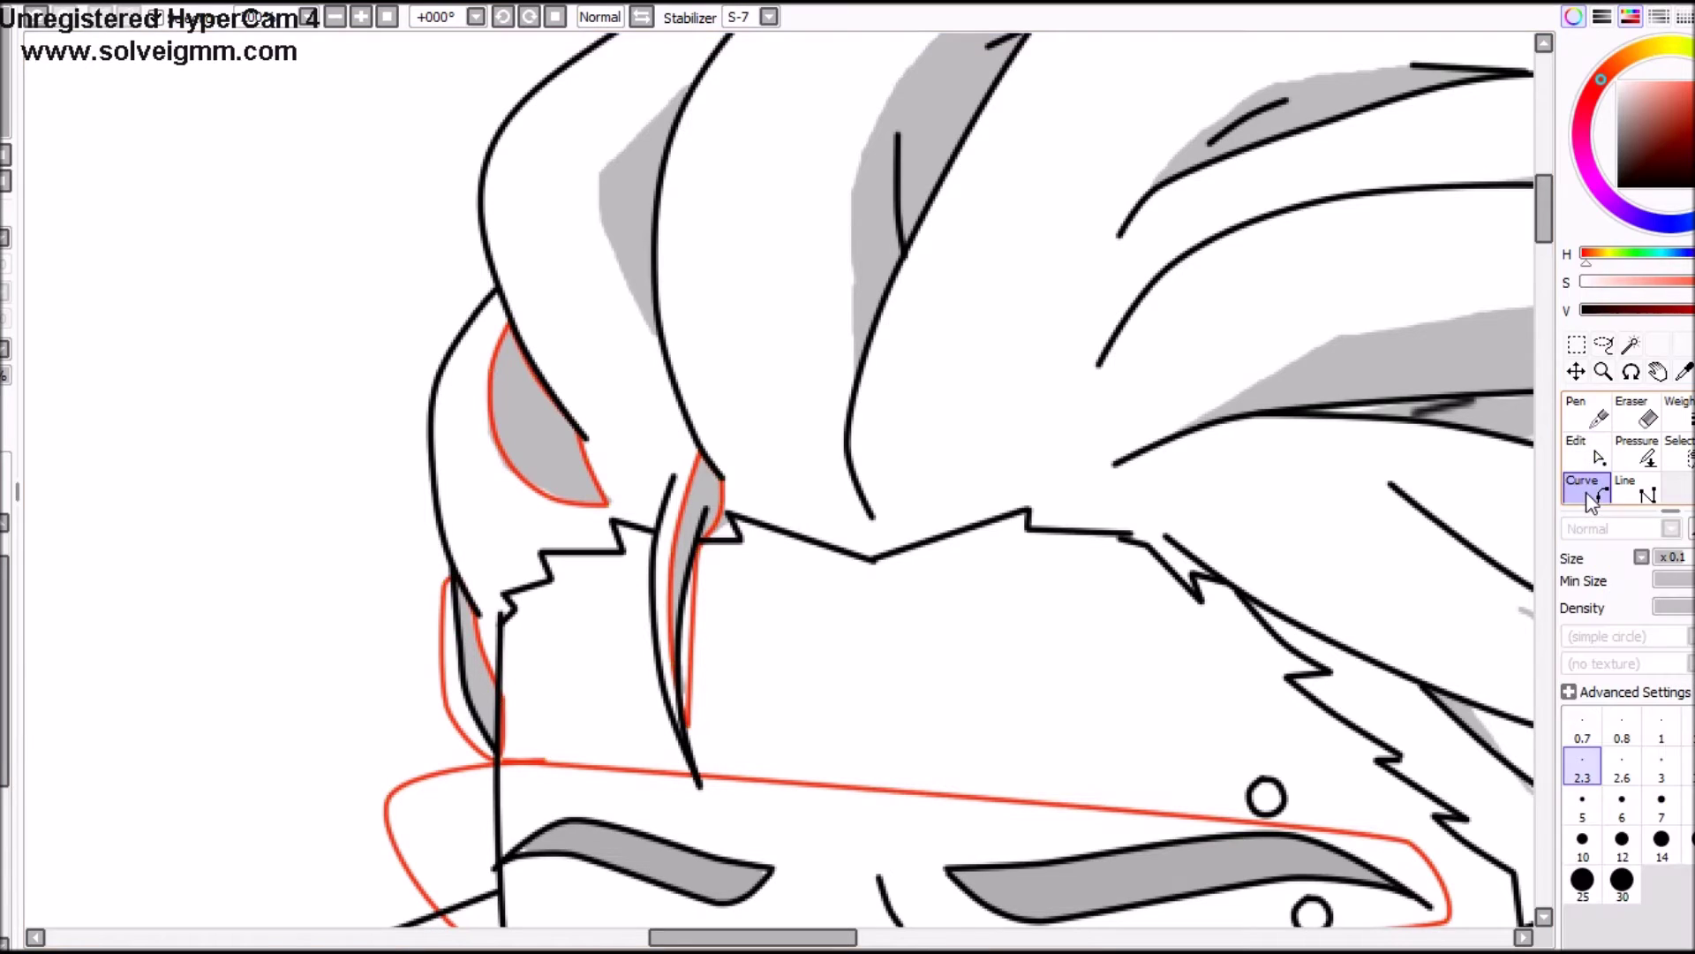
Step: Outline the triangular grey shadow on the second front hair lock with a closed red curve
scroll(680, 360, "up", 3)
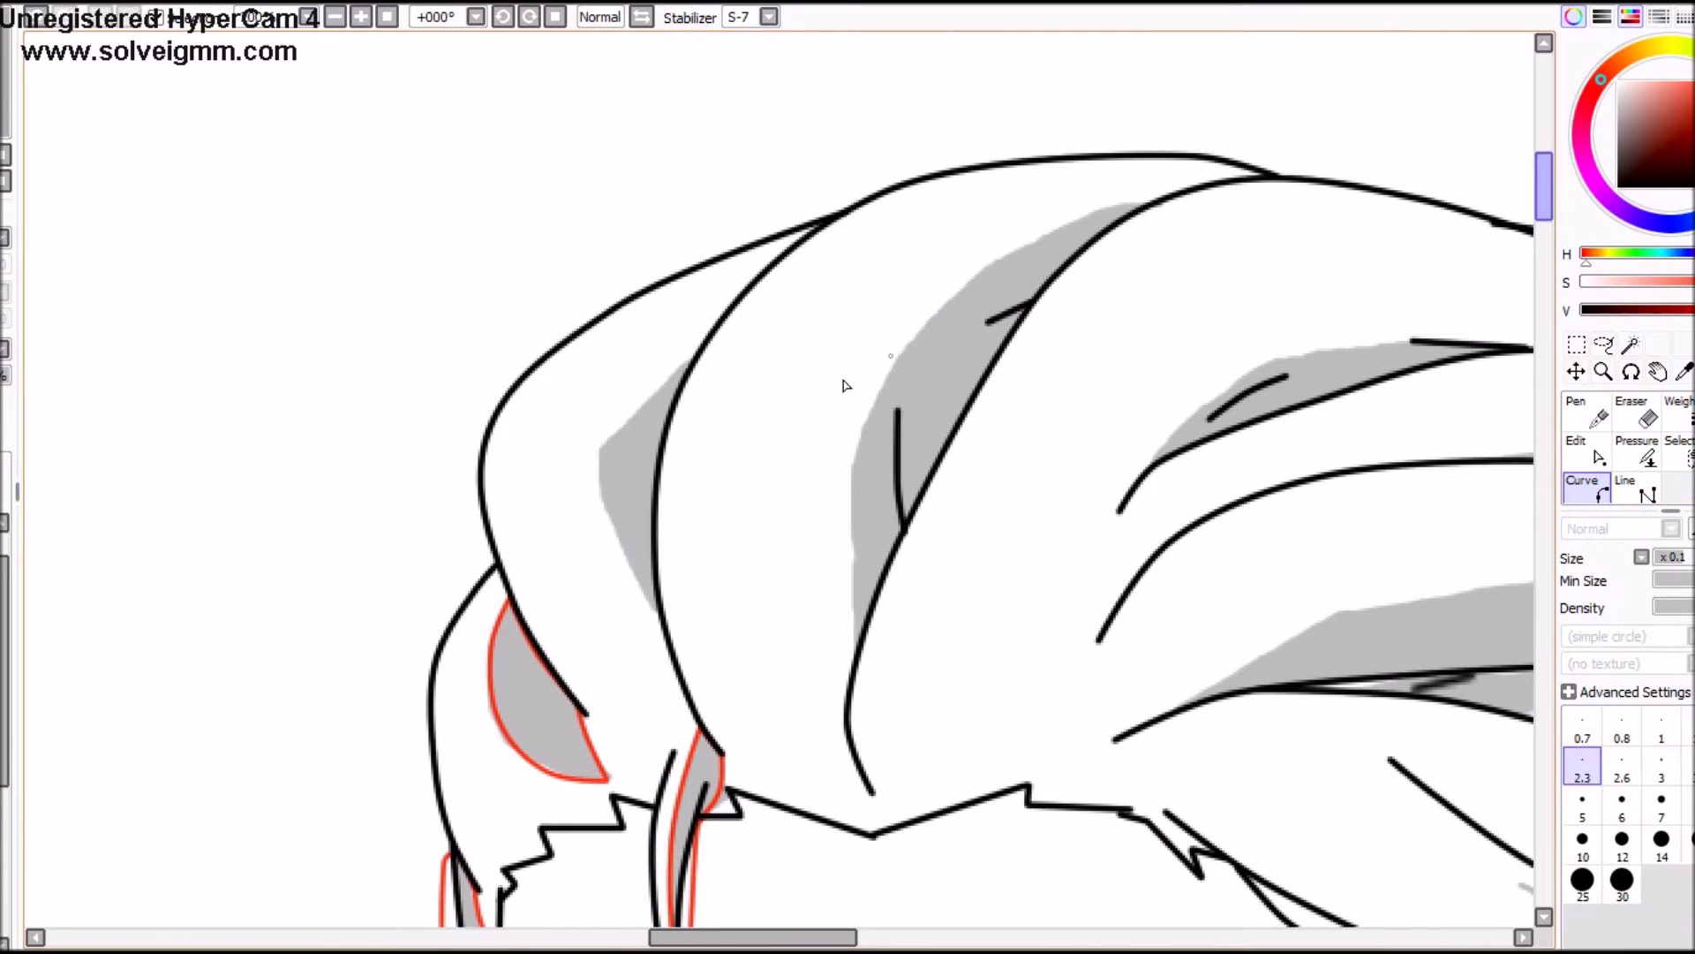
left_click(696, 362)
left_click(600, 466)
left_click(666, 623)
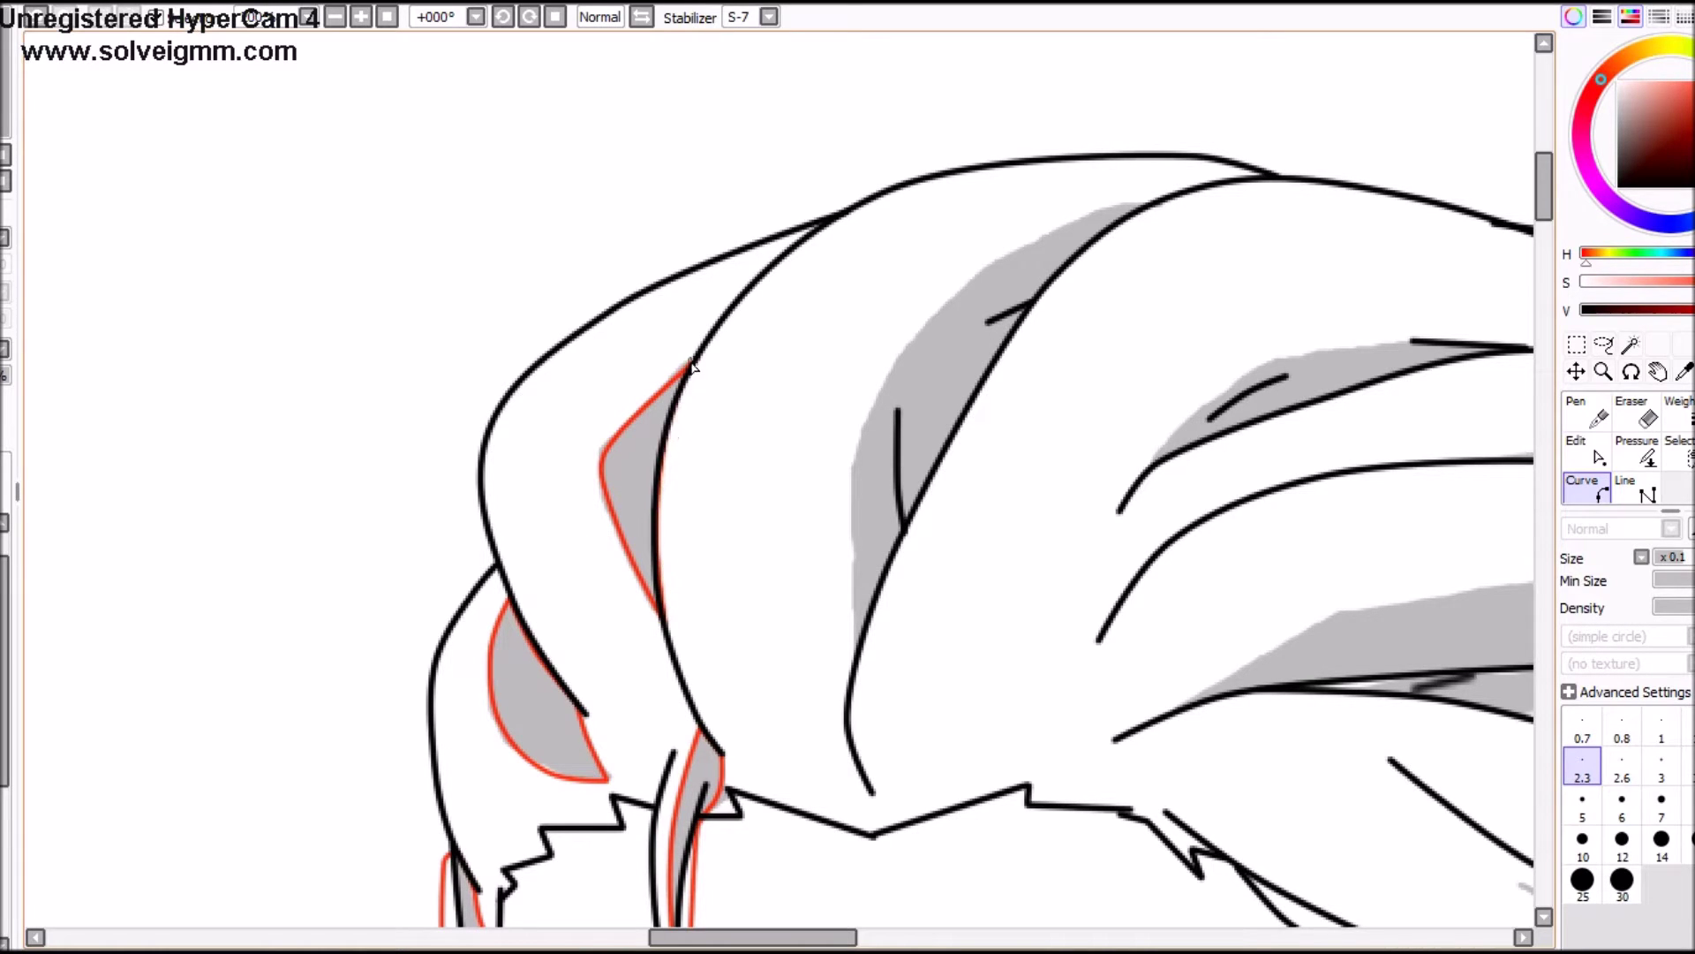
Step: Outline the long grey shadow on the middle swept-back lock with a closed red curve and adjust its edge along the hair line
left_click(1164, 201)
left_click(958, 294)
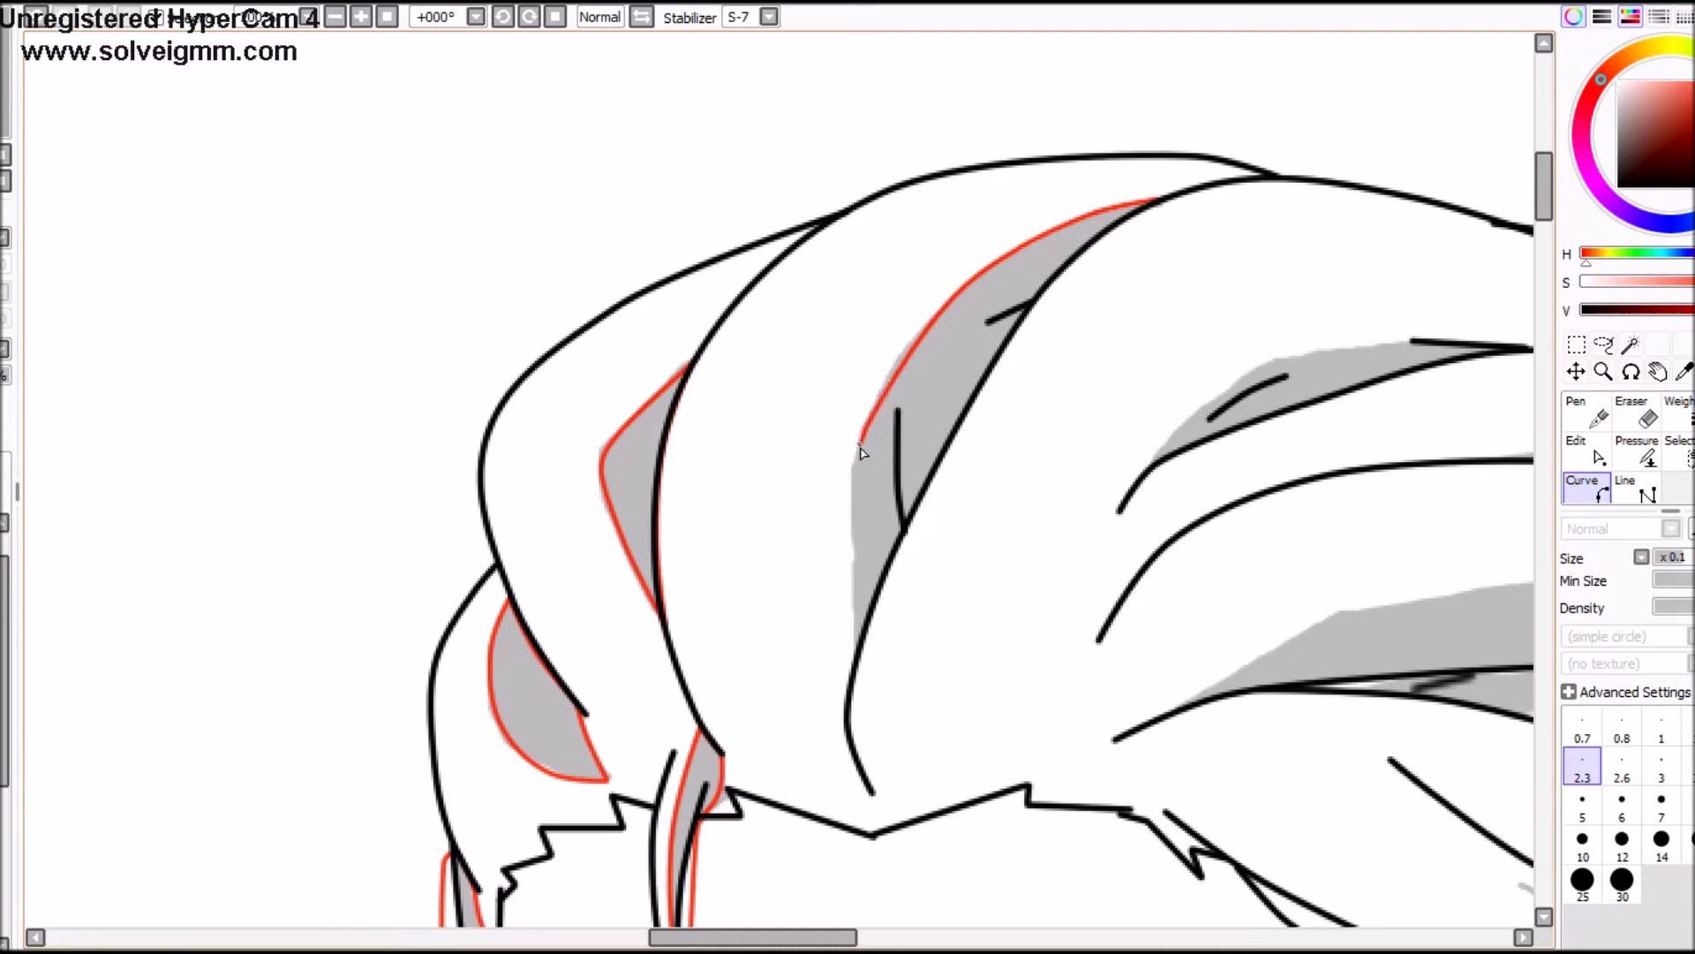
left_click(836, 609)
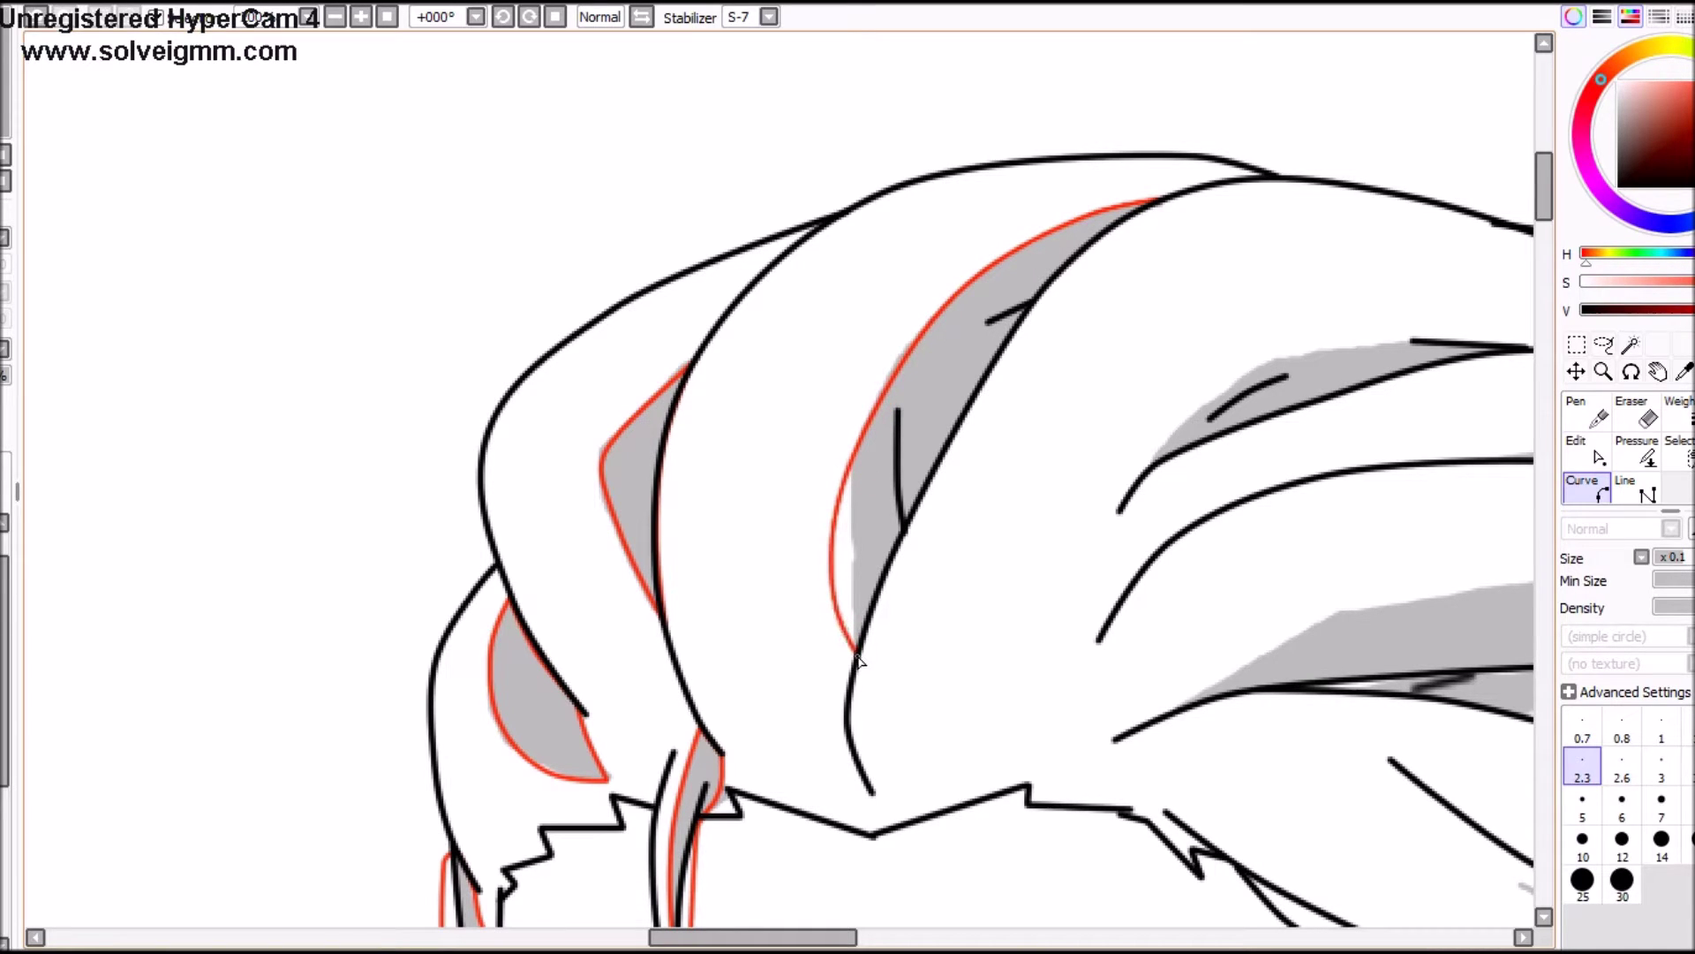
left_click(858, 656)
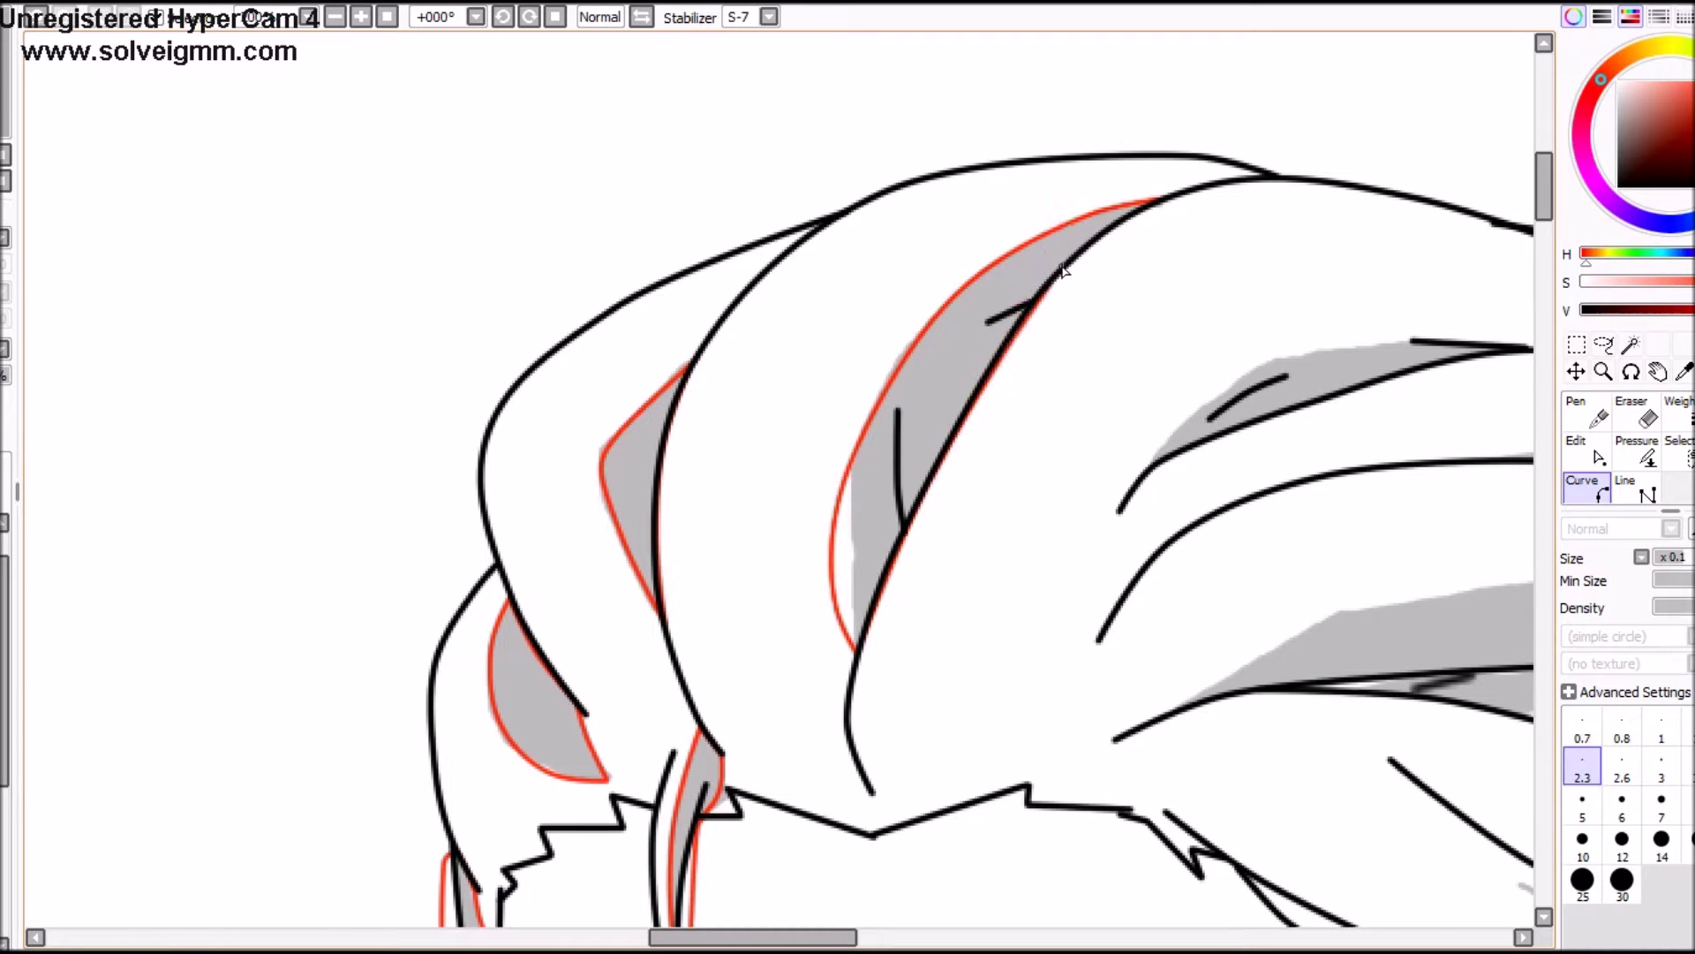
left_click(1582, 420)
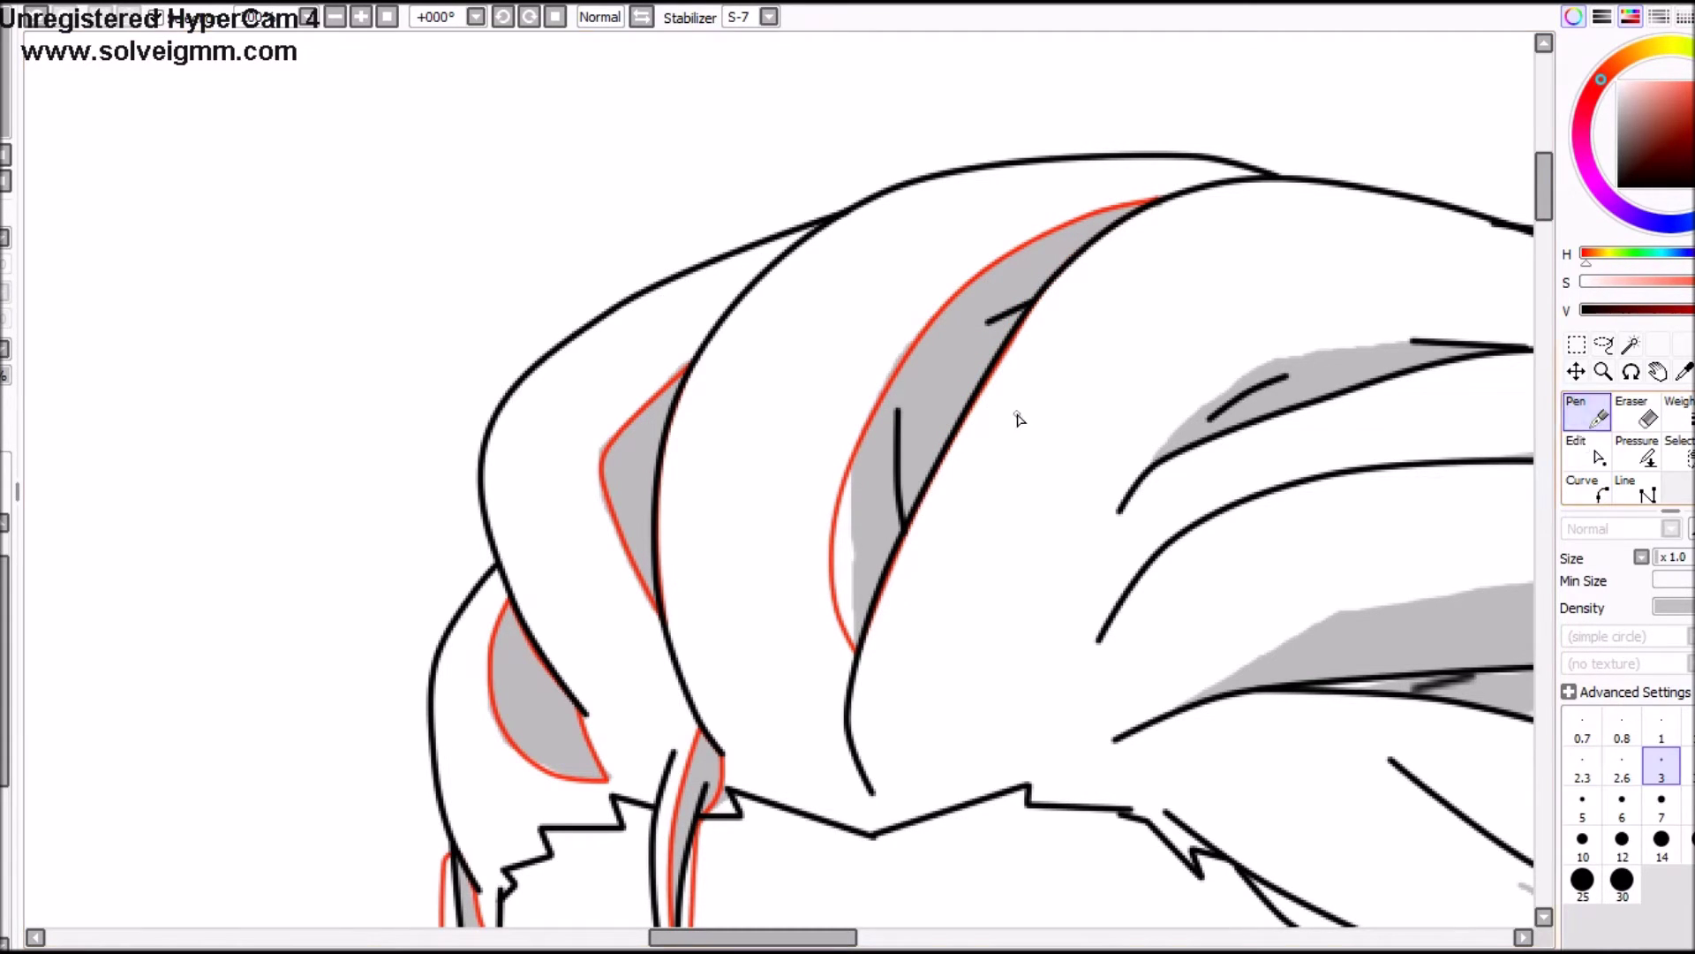
left_click(1587, 454)
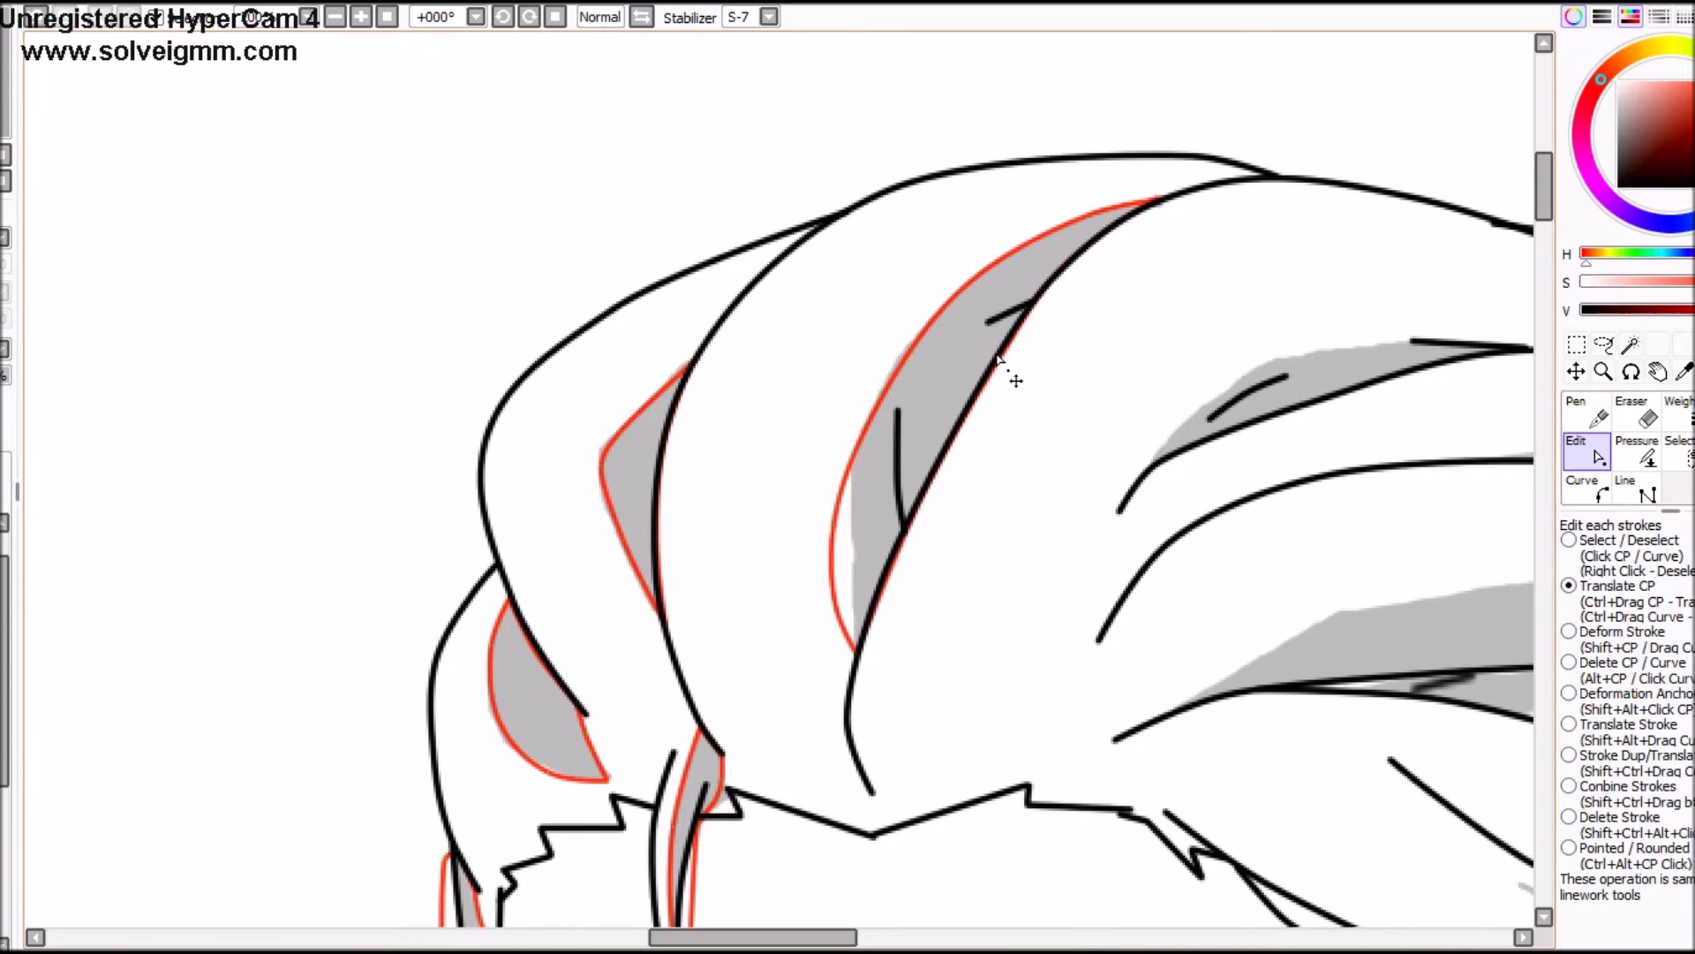
Step: Outline the grey shadows on the upper back hair tuft and on the narrow lock below it with closed red curves
left_click(1602, 496)
key("Right")
key("Right")
key("Right")
key("Right")
key("Right")
key("Right")
key("Right")
key("Right")
key("Right")
key("Right")
key("Right")
key("Right")
key("Right")
key("Right")
key("Right")
key("Right")
key("Right")
key("Right")
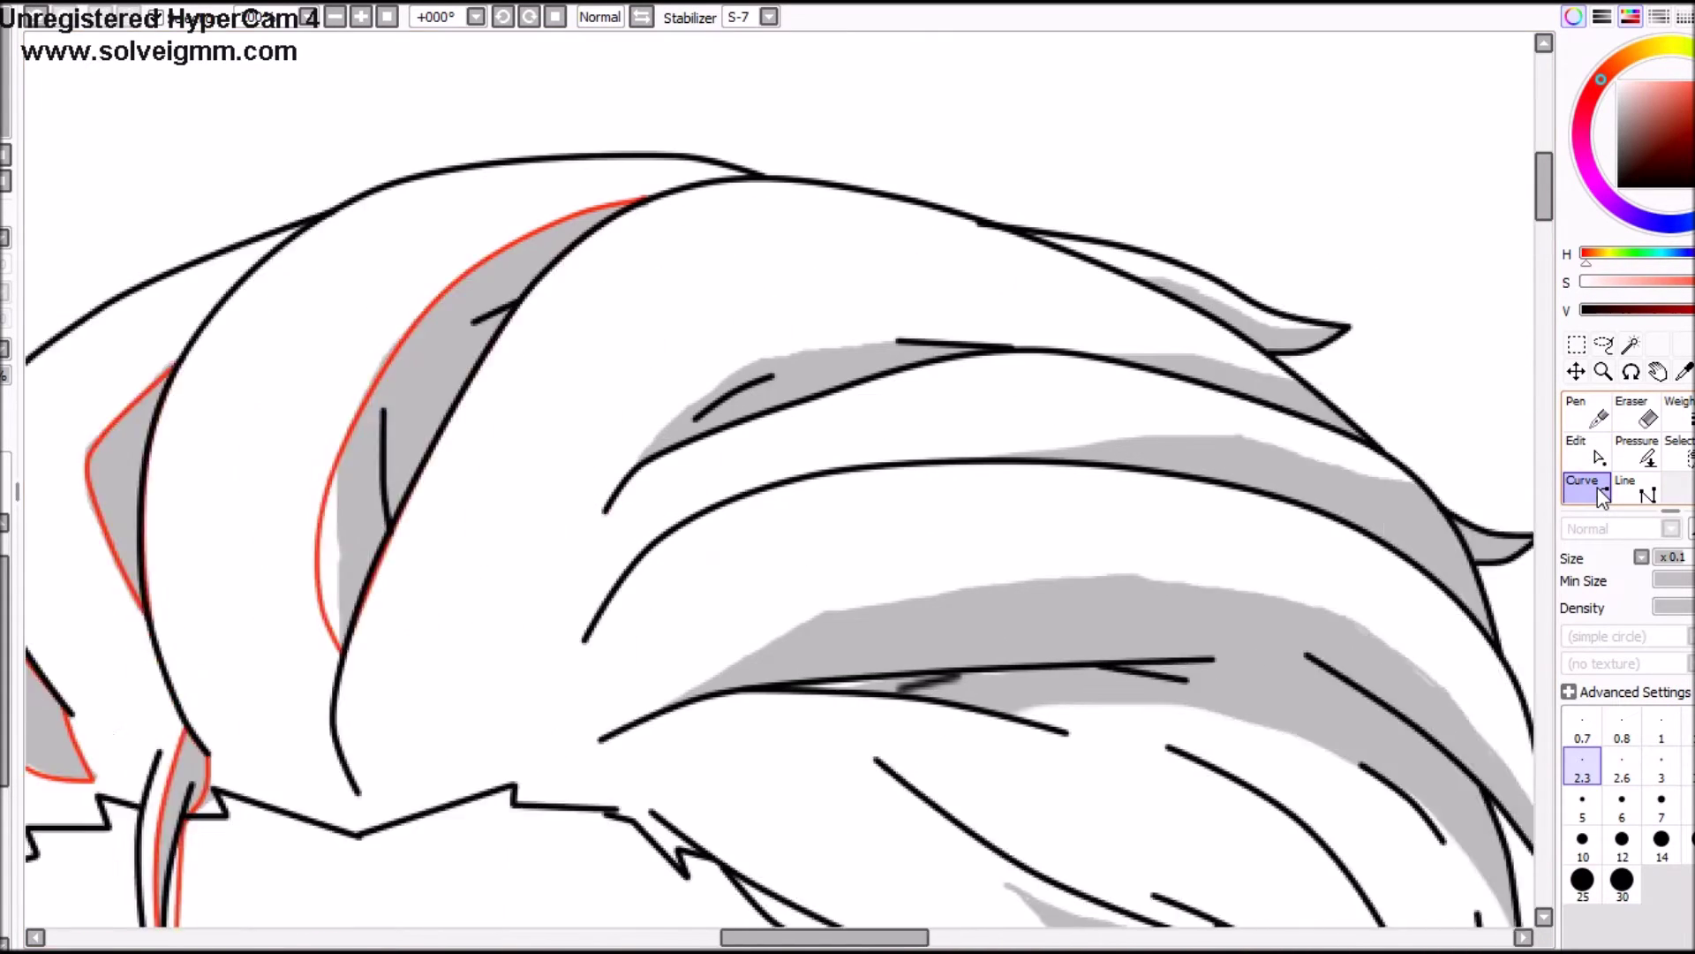
left_click(922, 270)
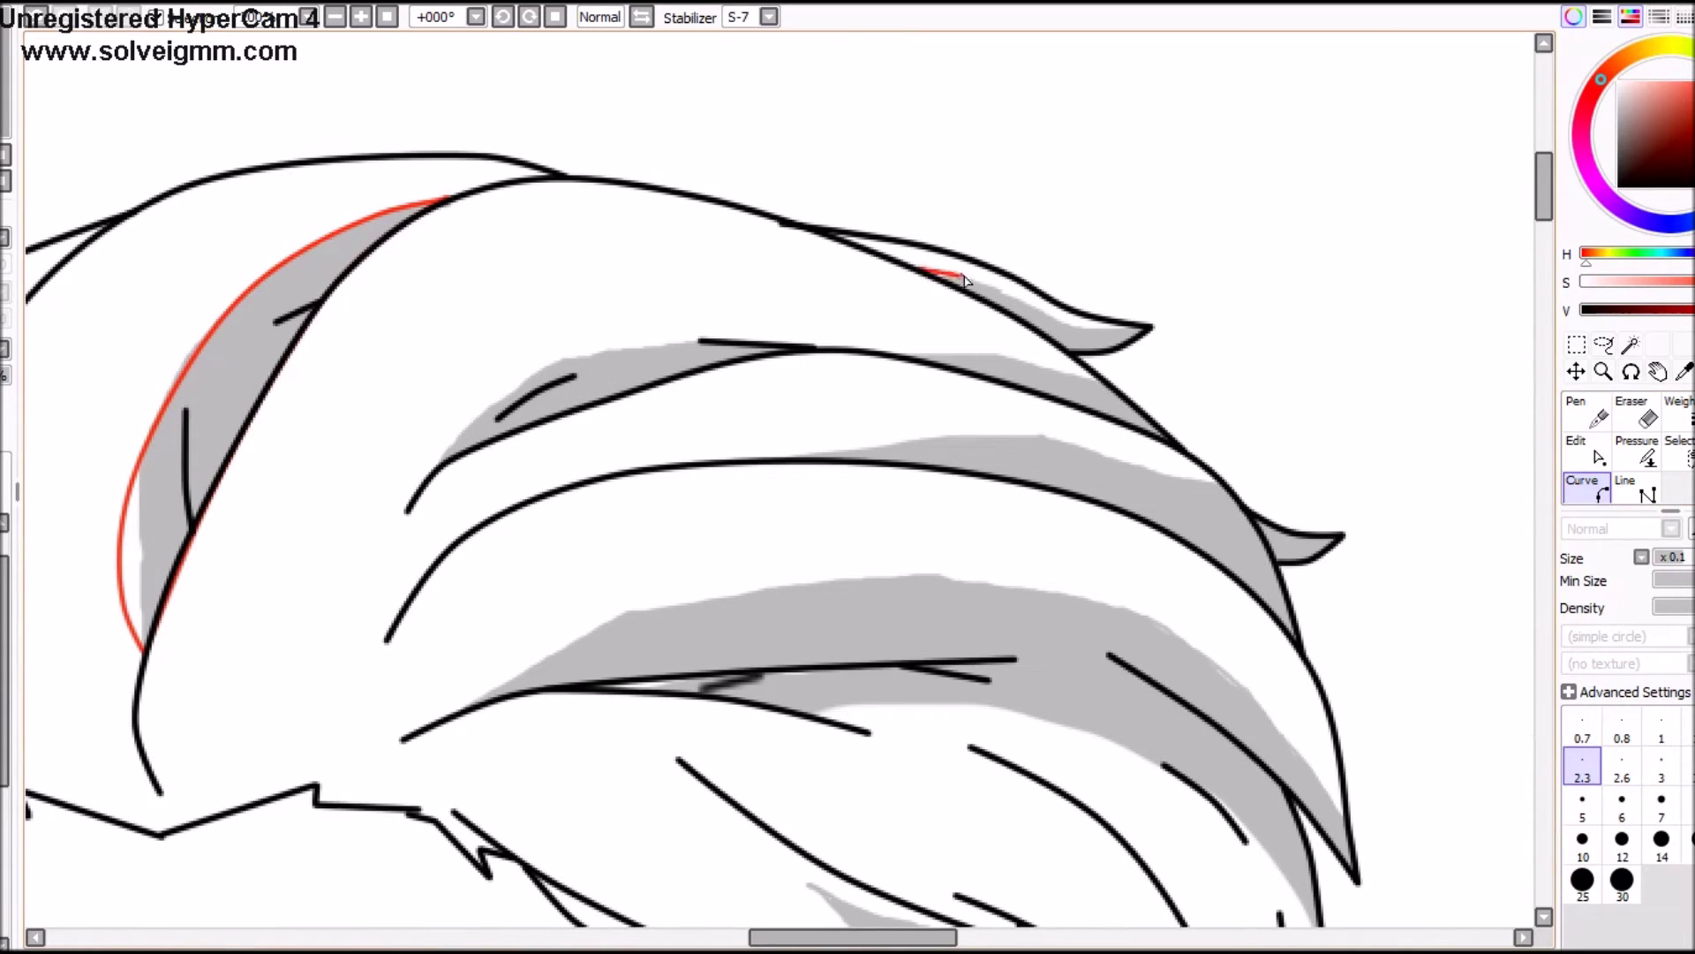
left_click(1147, 327)
left_click(1198, 317)
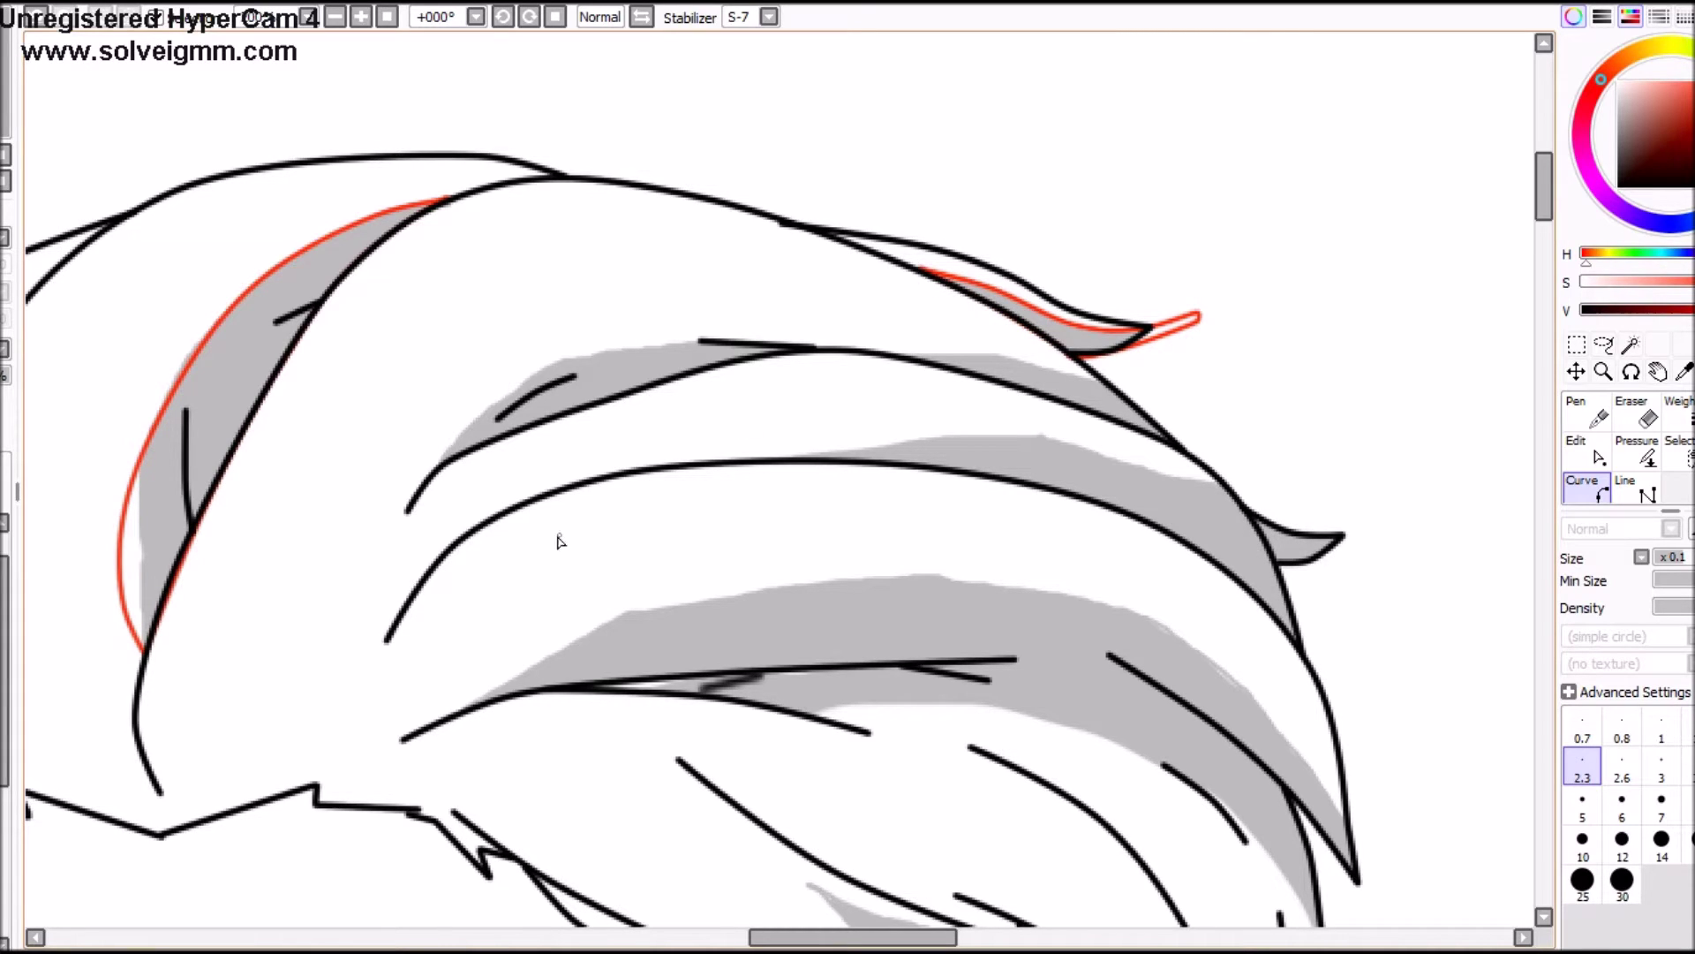
left_click(440, 465)
left_click(816, 351)
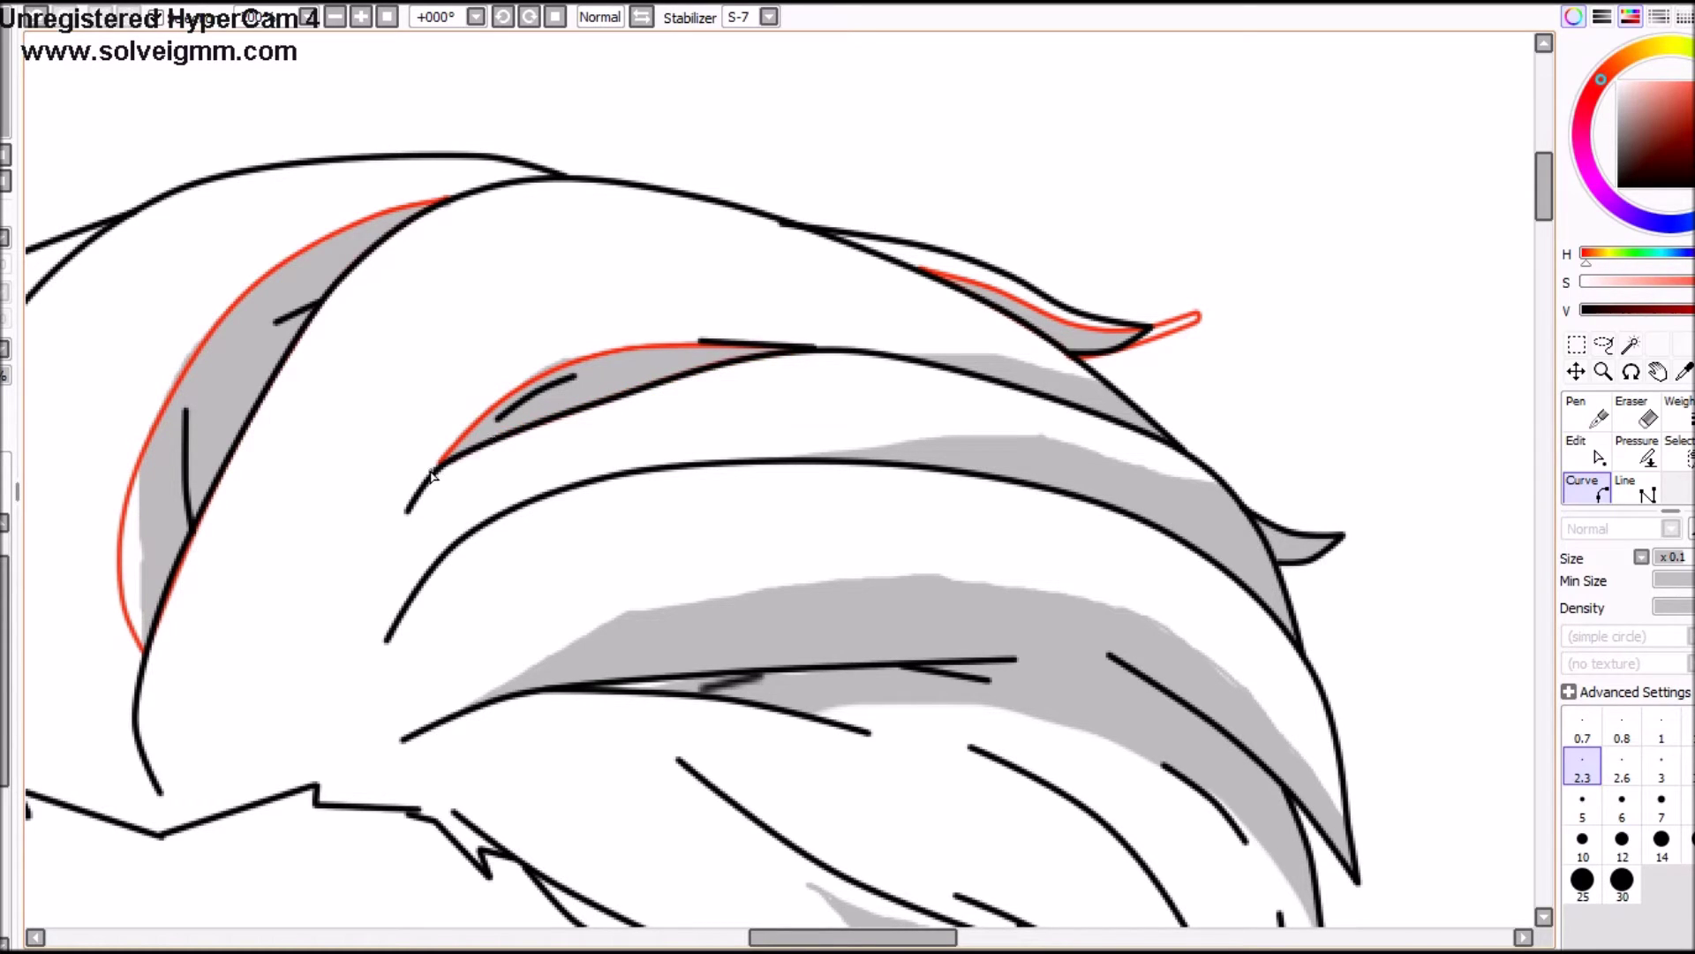
Step: Draw a closed red curve around the shadow at the rear of the upper lock, extending outside the head outline
left_click(1043, 370)
left_click(1365, 481)
left_click(1377, 572)
left_click(1349, 660)
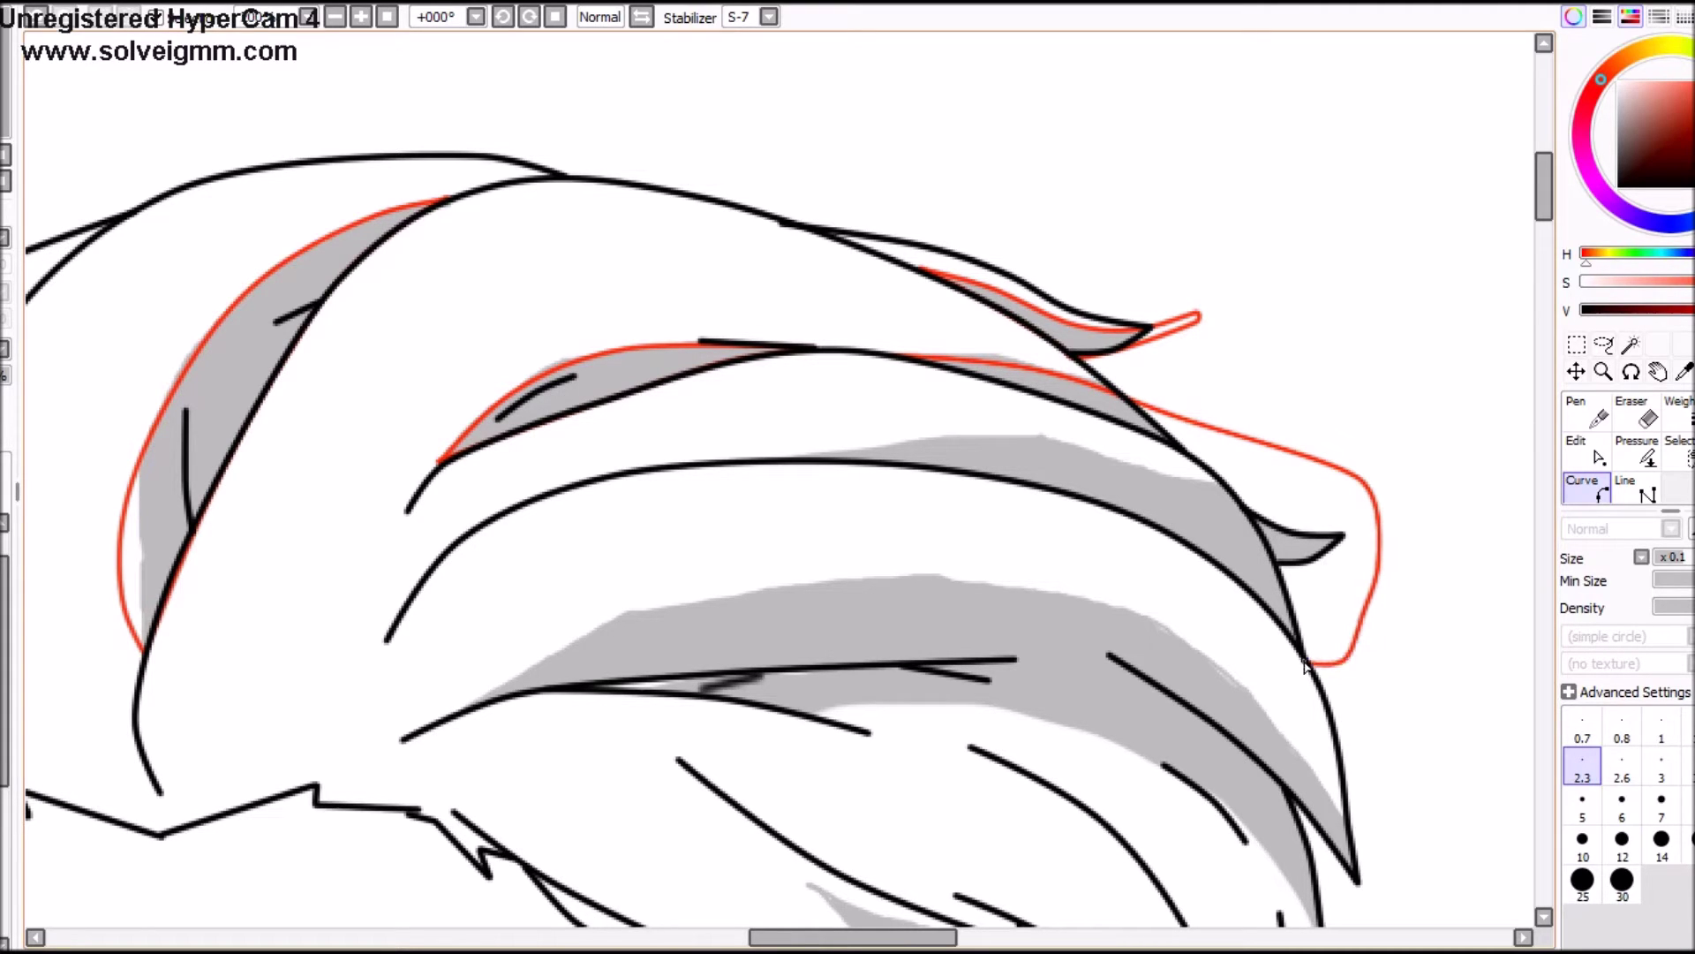
left_click(1342, 659)
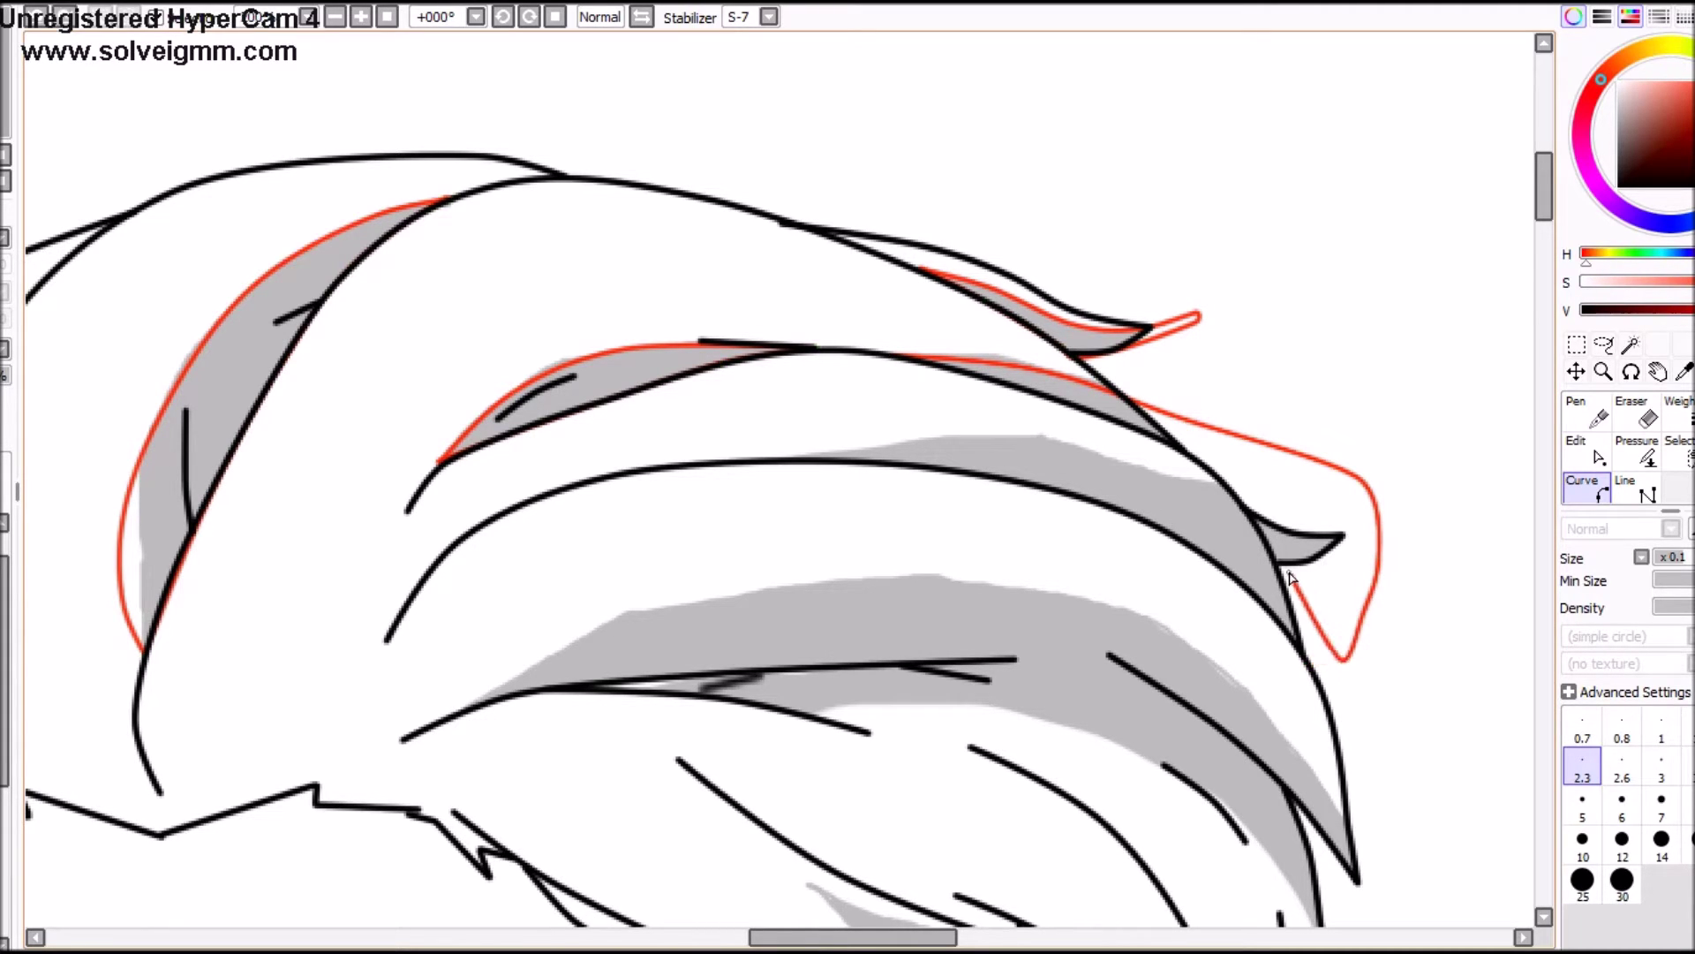
left_click(1226, 478)
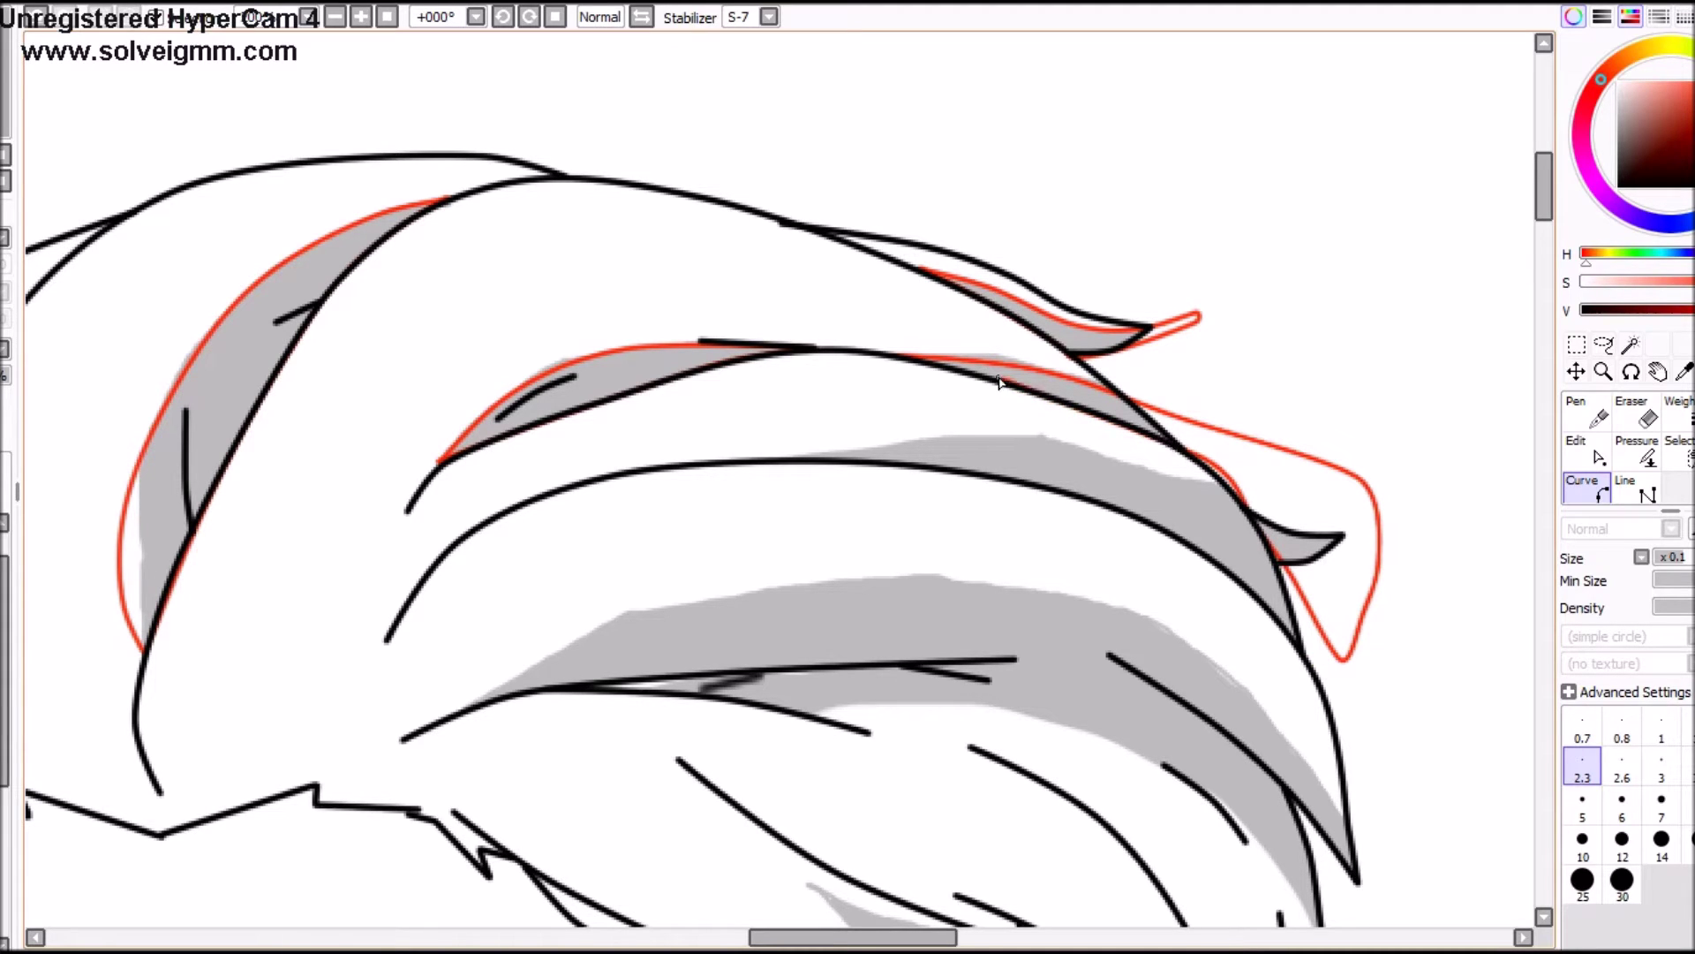
double_click(895, 358)
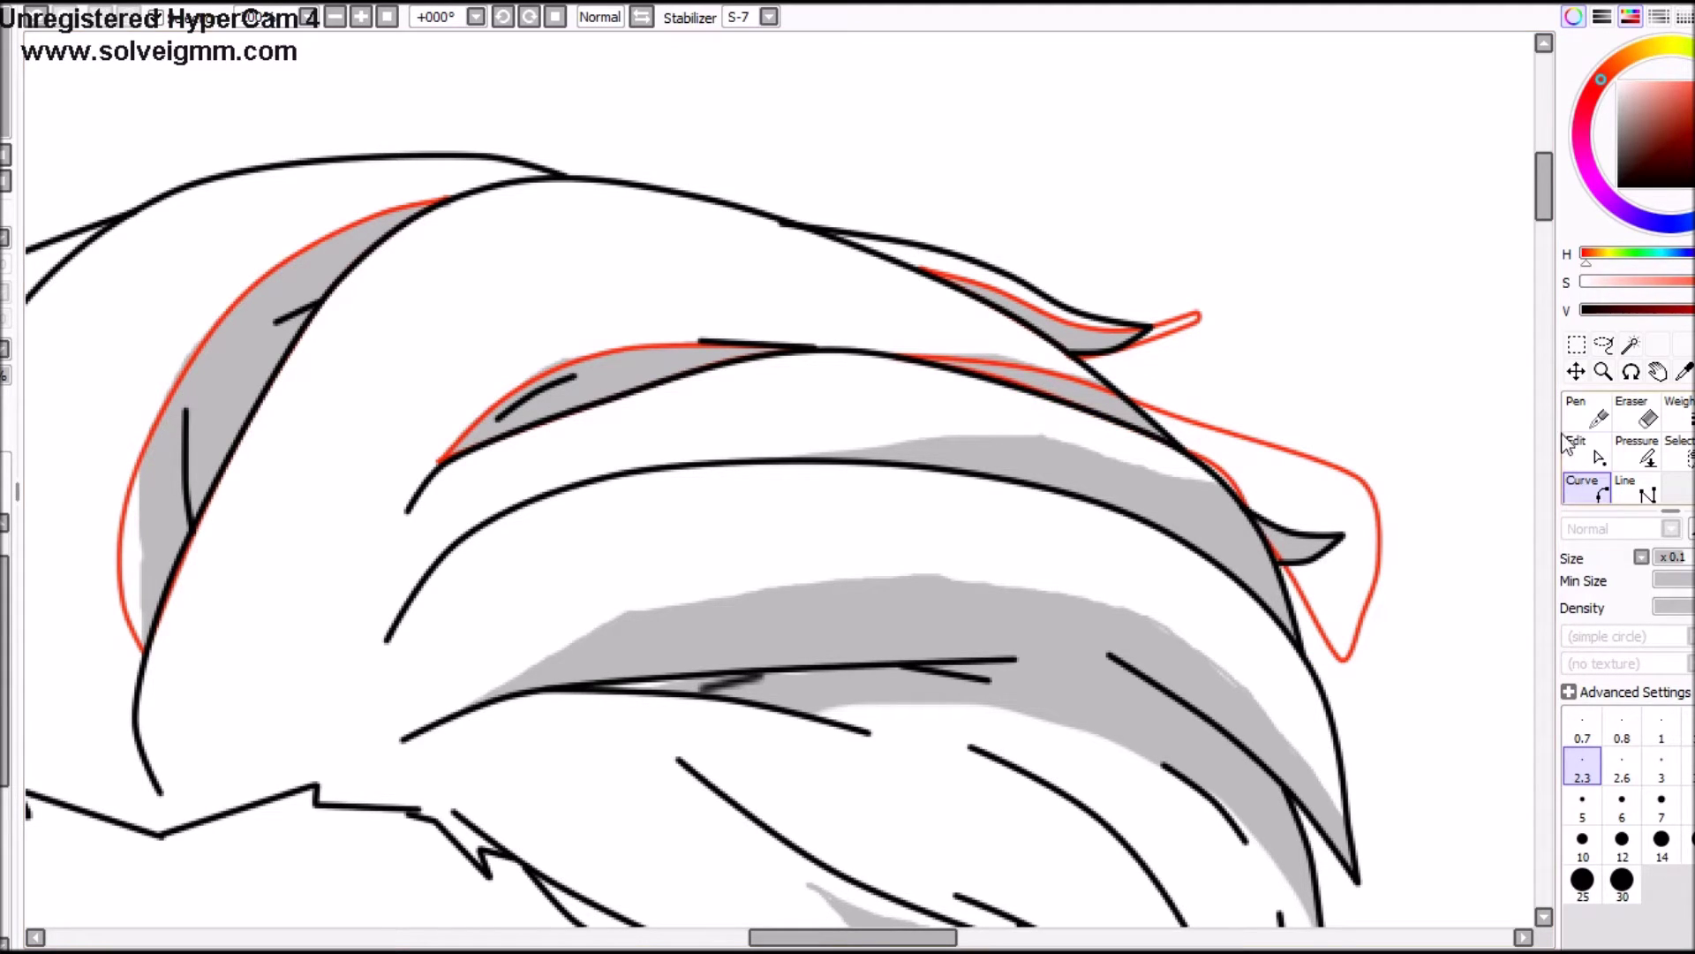
left_click(1587, 451)
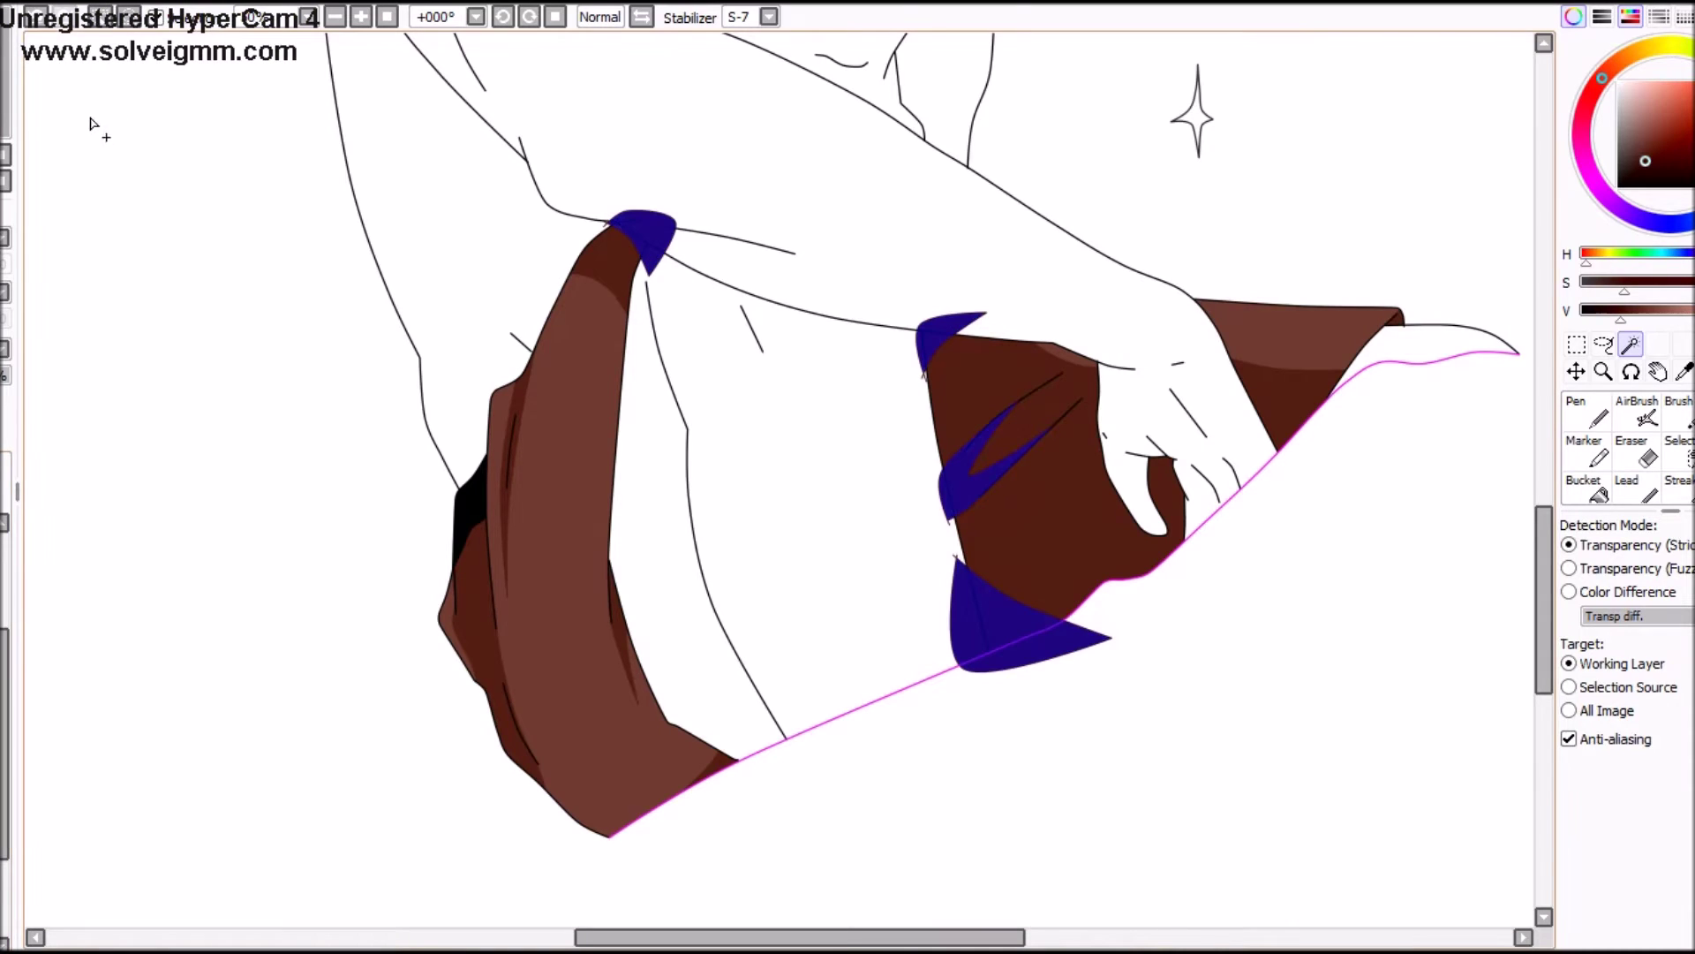
Step: Clear the selection and clip the dark red shadow layer to the brown garment
left_click(102, 18)
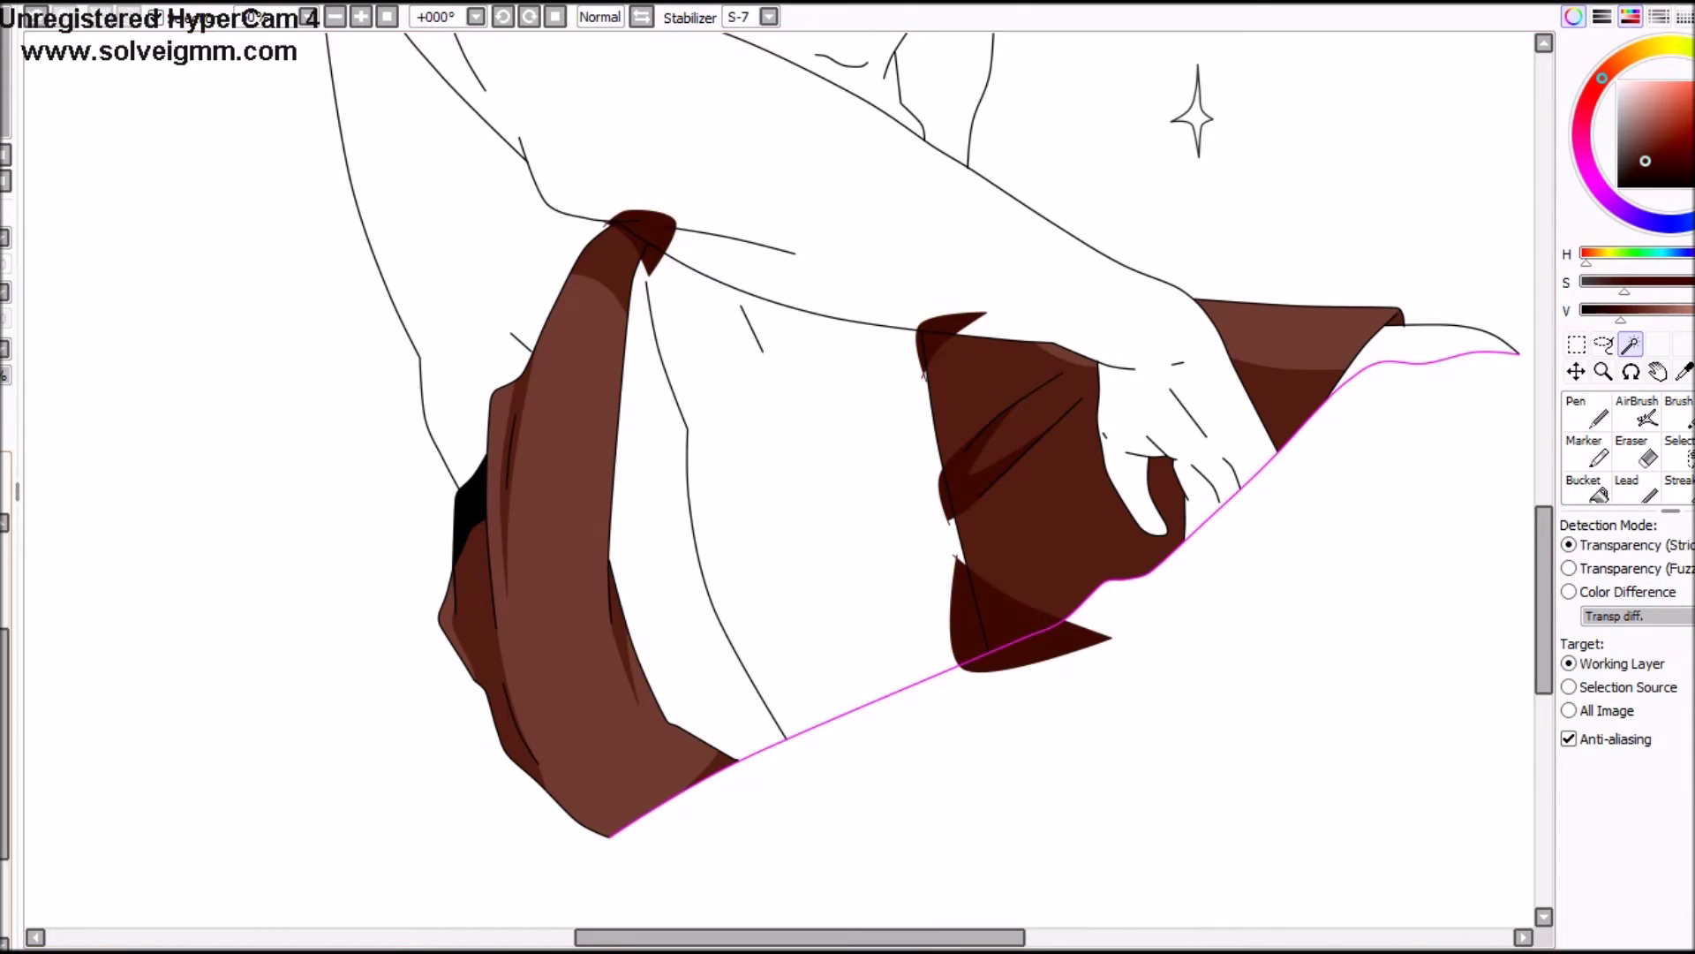
key("ctrl+g")
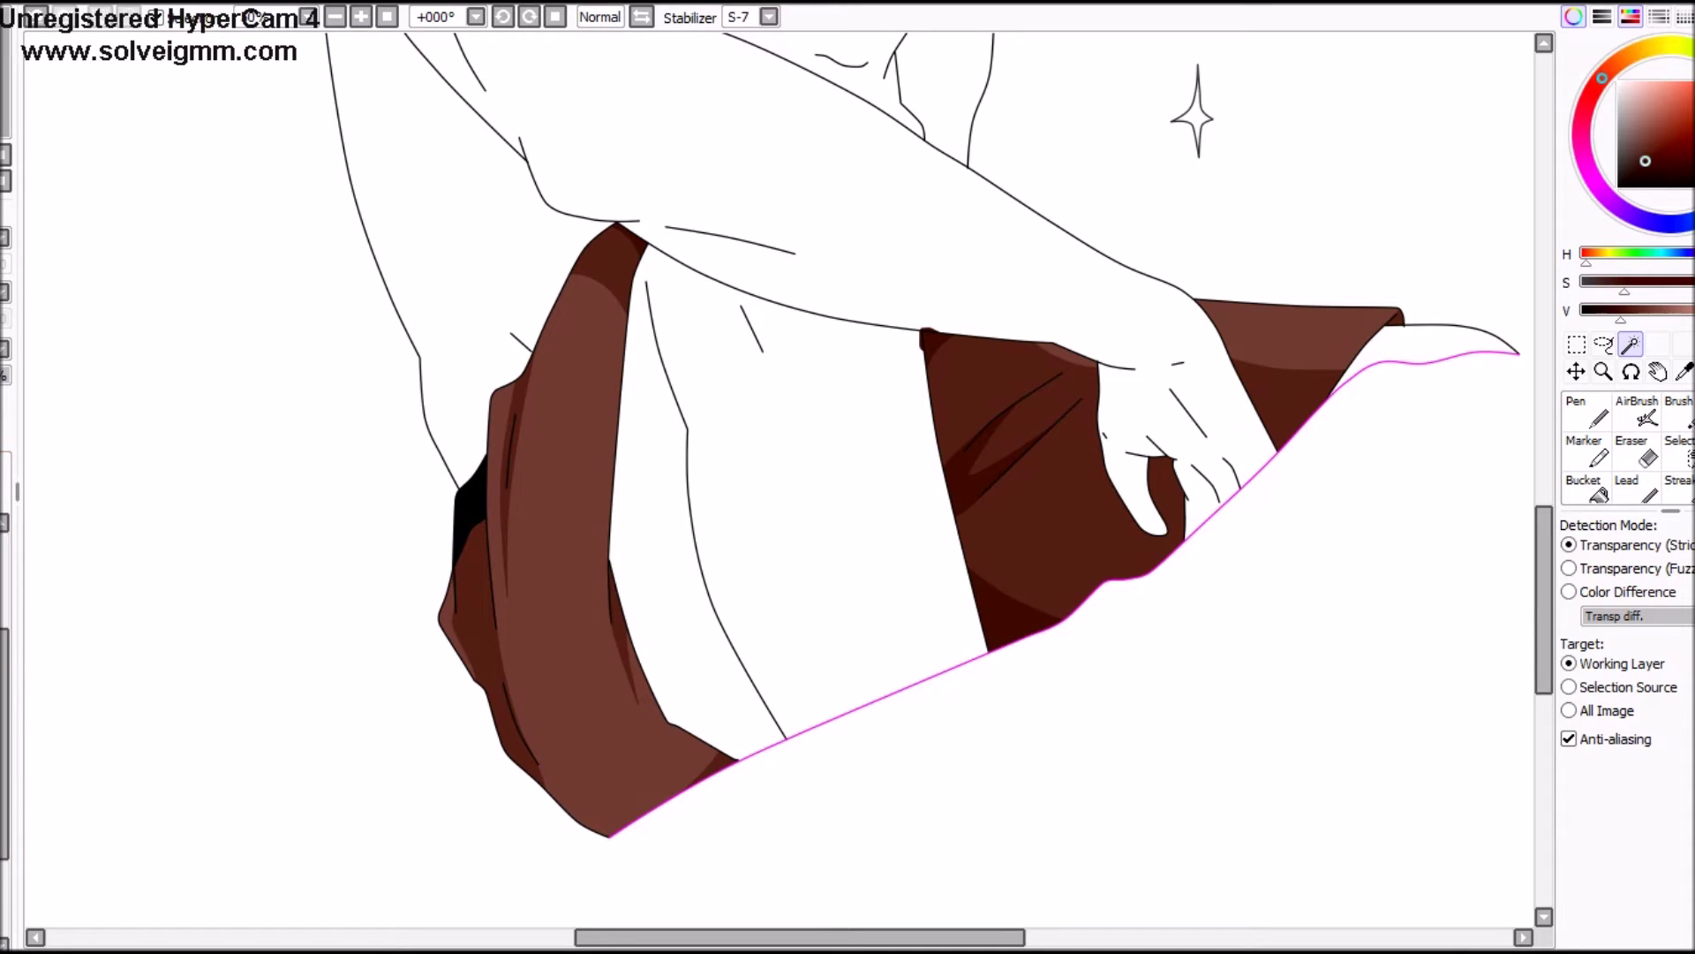
Step: Airbrush darker shading onto the garment's folds and knot, and blend it with the size 250 brush
left_click(1636, 411)
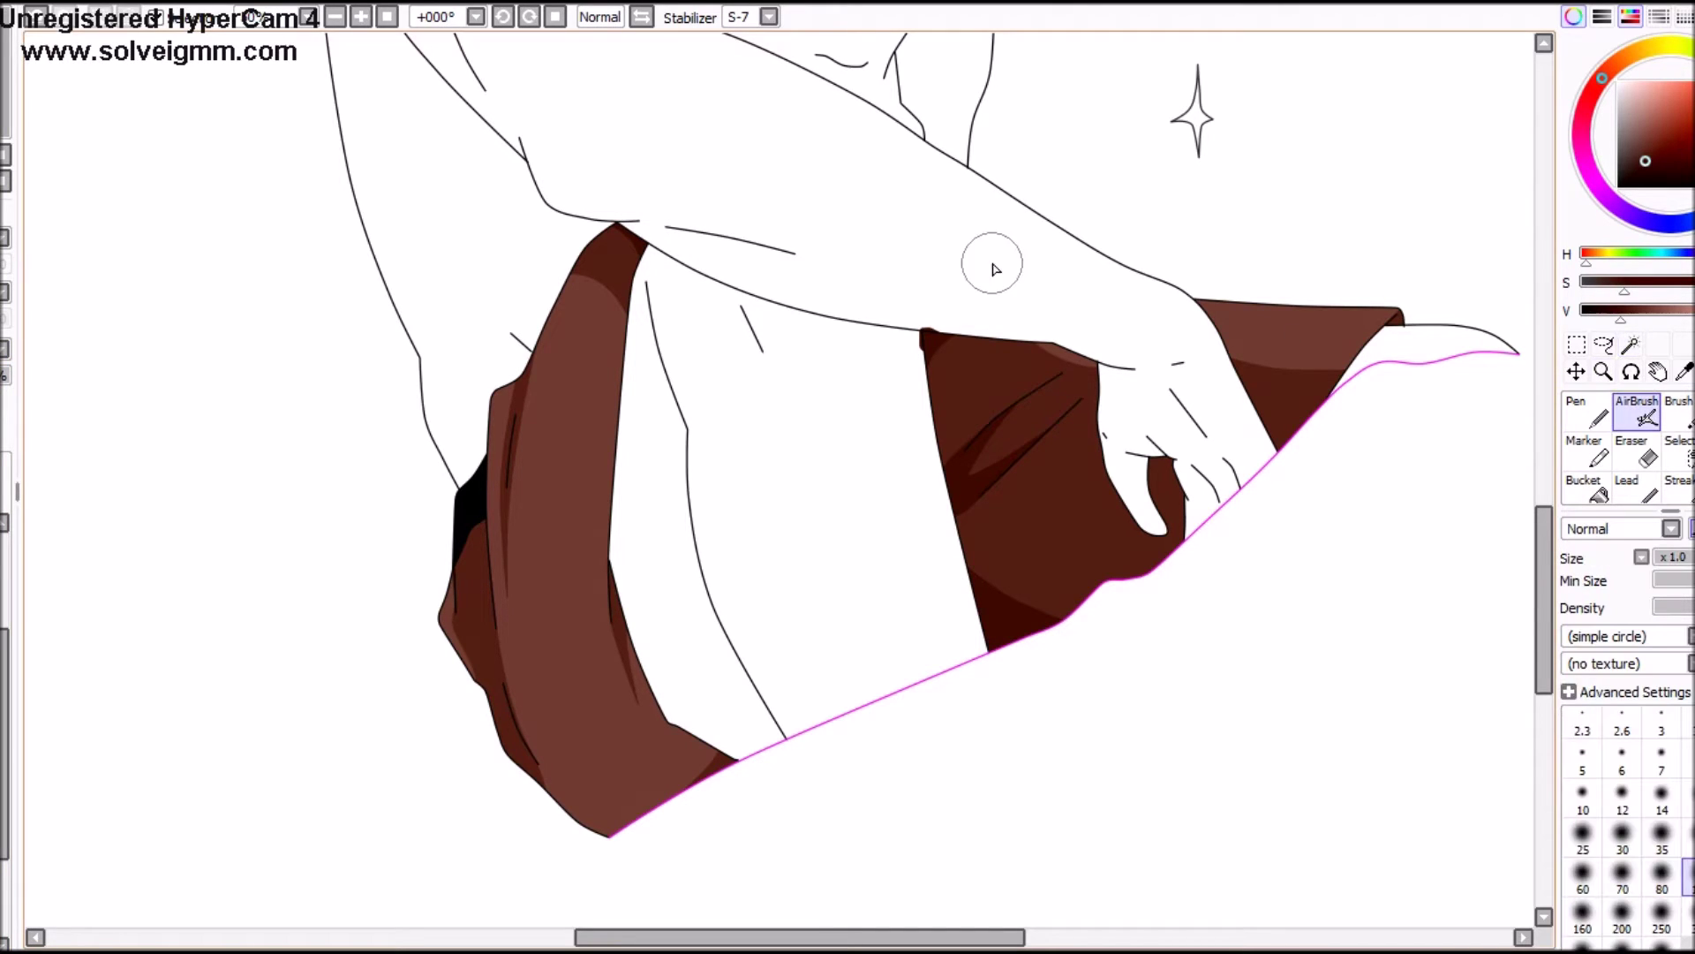
mouse_move(991, 318)
left_mouse_down()
mouse_move(1022, 300)
mouse_move(938, 514)
mouse_move(1015, 635)
left_mouse_up()
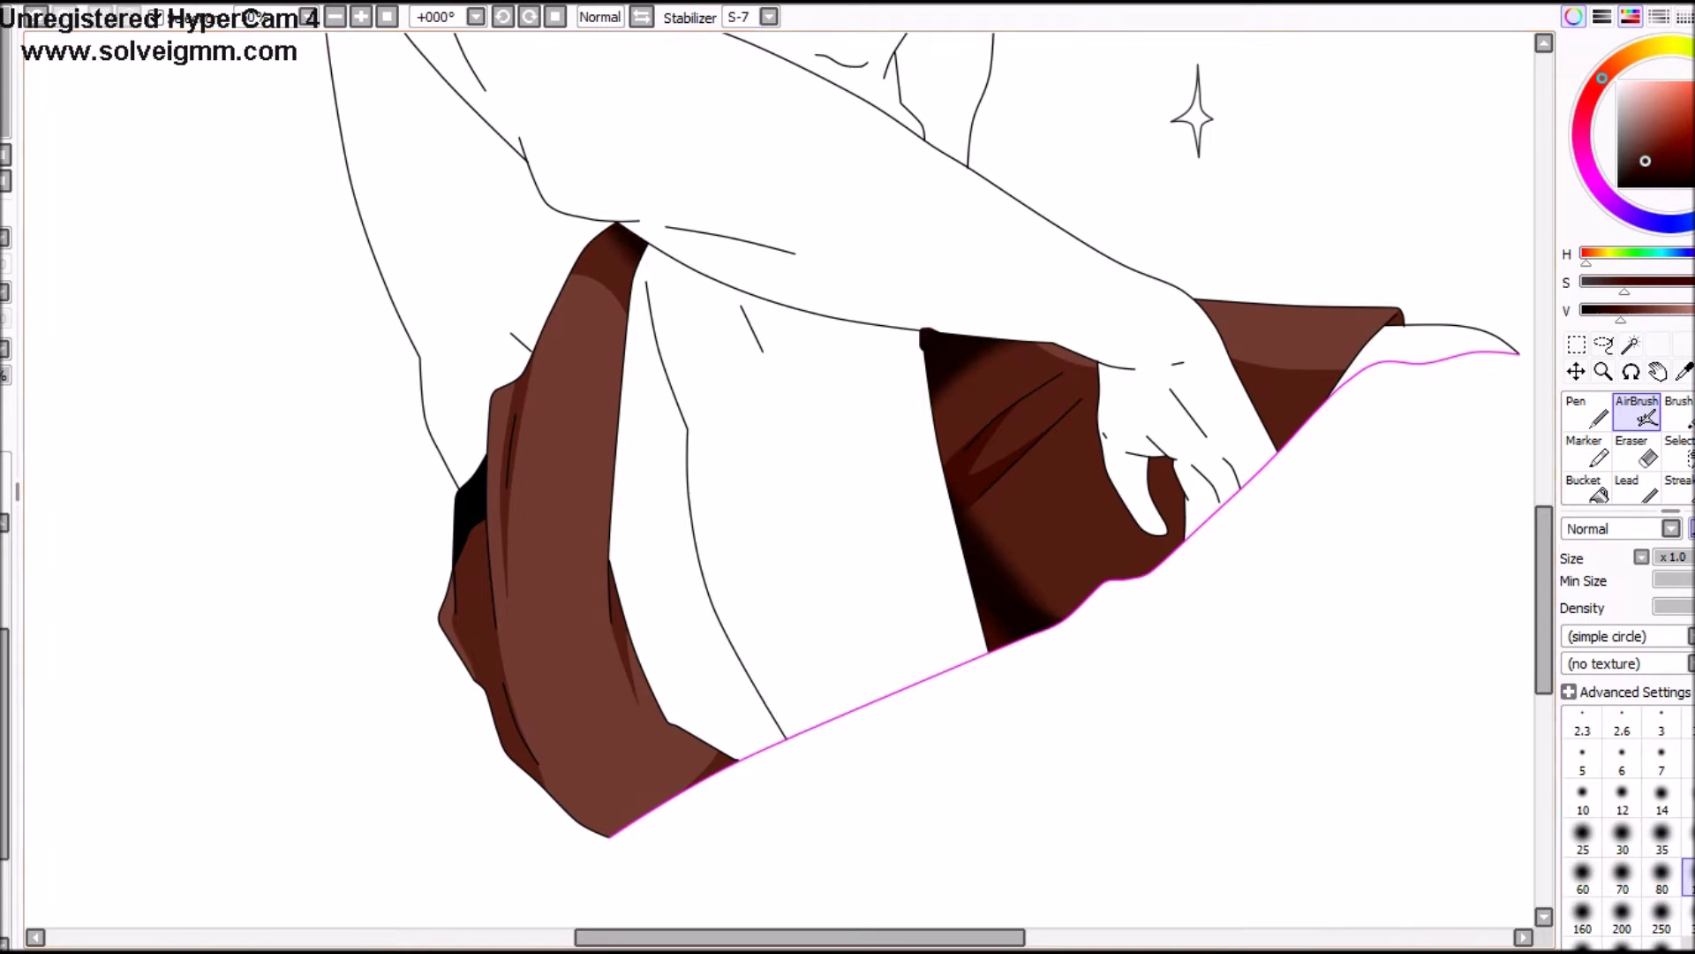
left_click(1676, 413)
mouse_move(867, 439)
left_mouse_down()
mouse_move(779, 568)
mouse_move(960, 295)
mouse_move(1113, 315)
mouse_move(1094, 276)
mouse_move(1217, 740)
mouse_move(939, 471)
left_mouse_up()
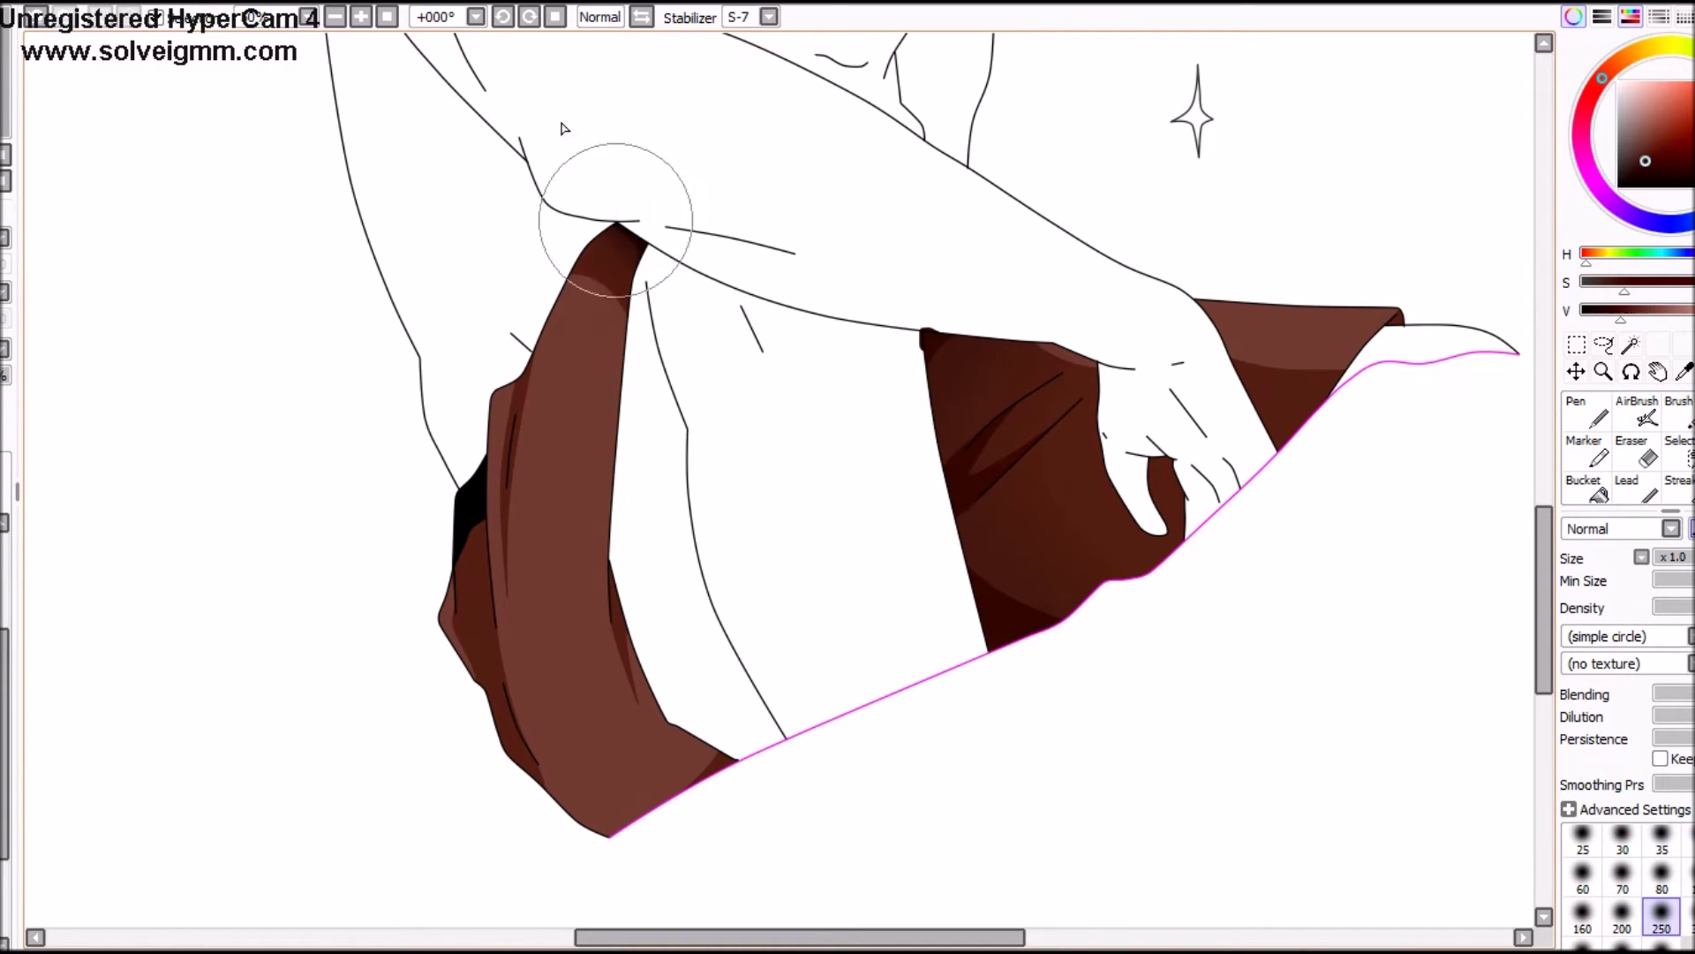
Step: Outline the grey shadow on the lower lip with a black size 7 curve on the linework layer
left_click(1, 698)
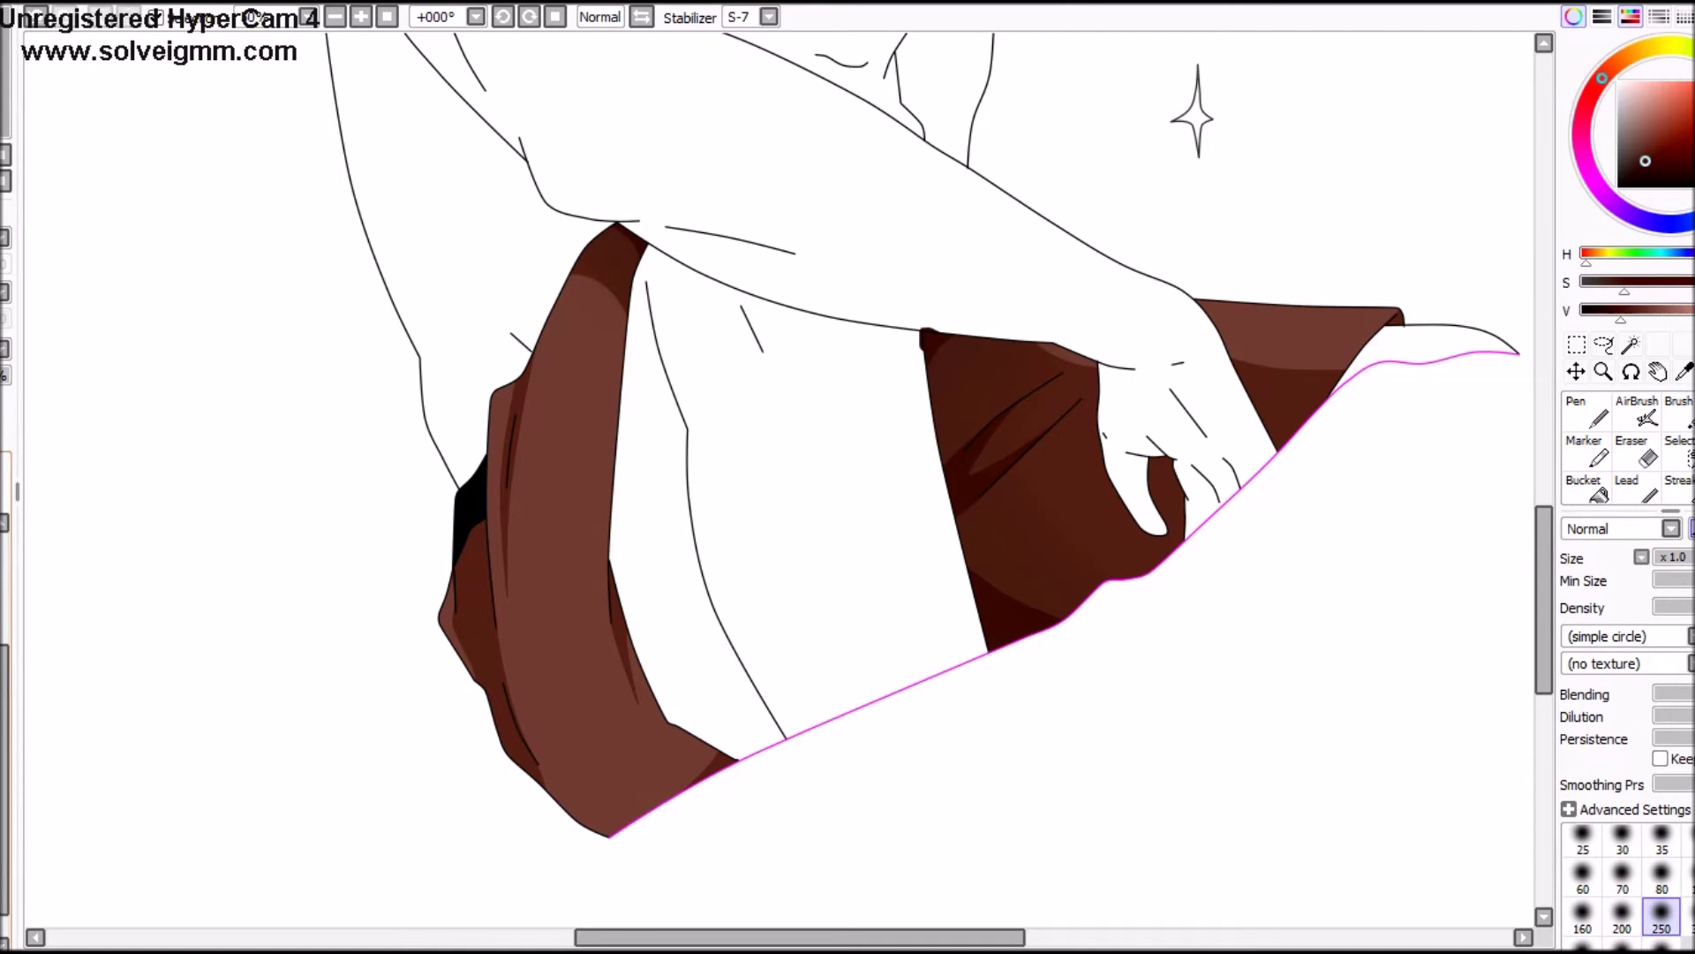
scroll(779, 480, "up", 10)
scroll(779, 479, "up", 4)
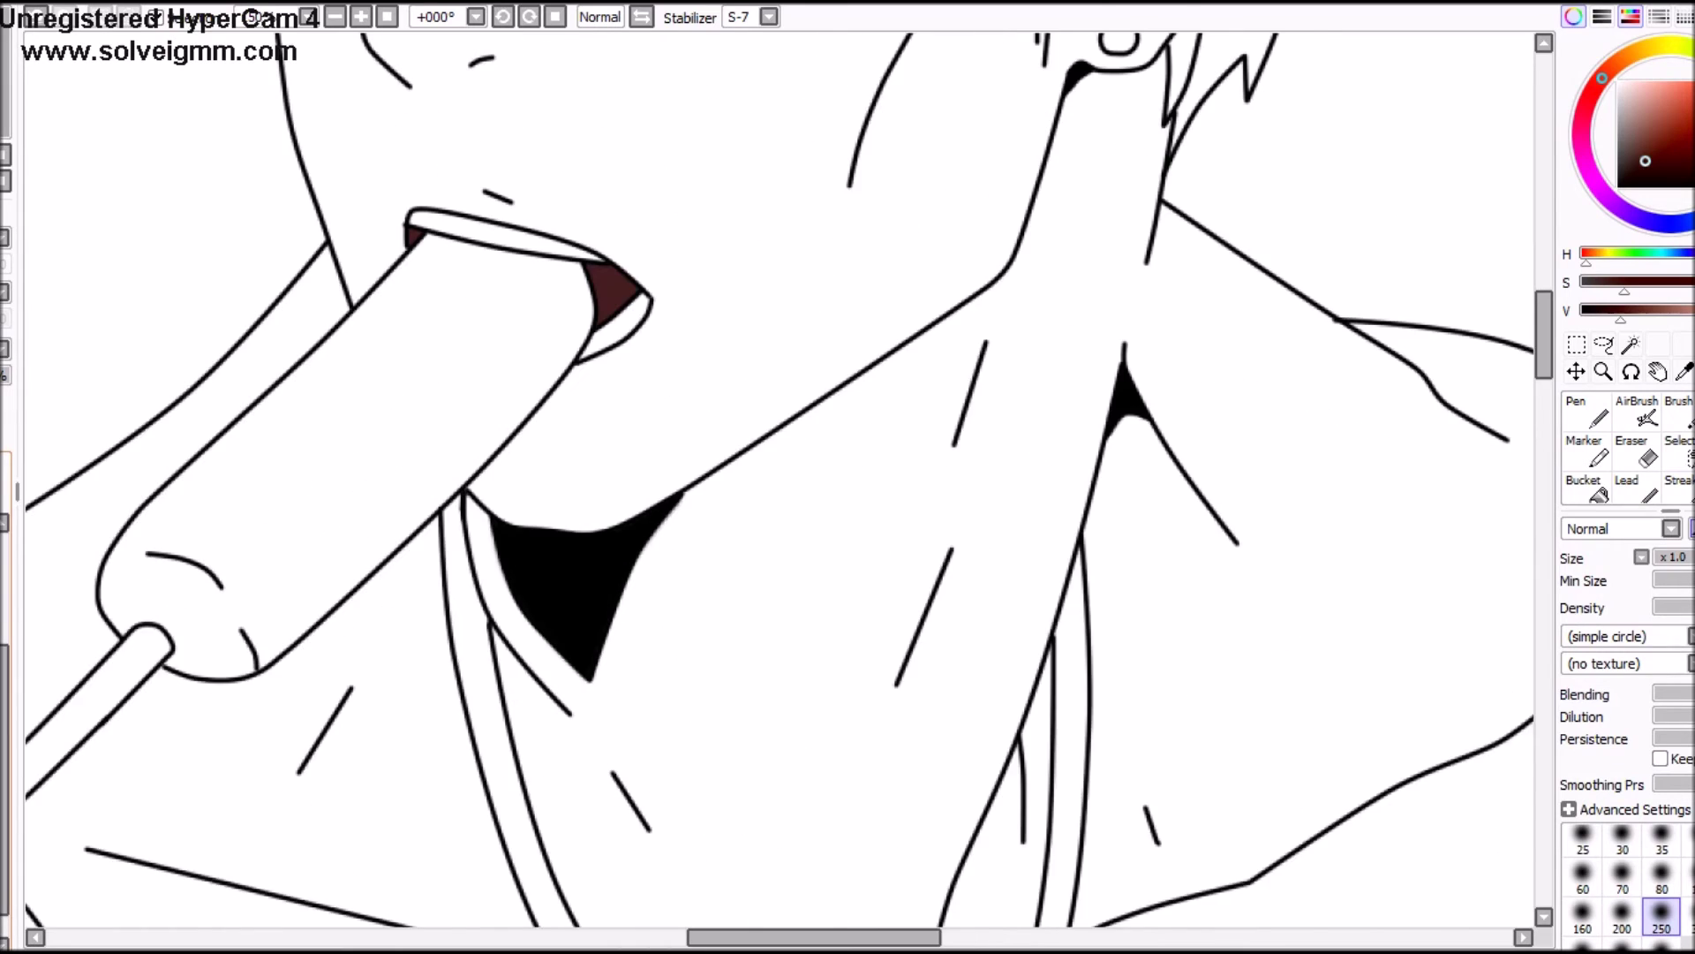
scroll(777, 477, "up", 3)
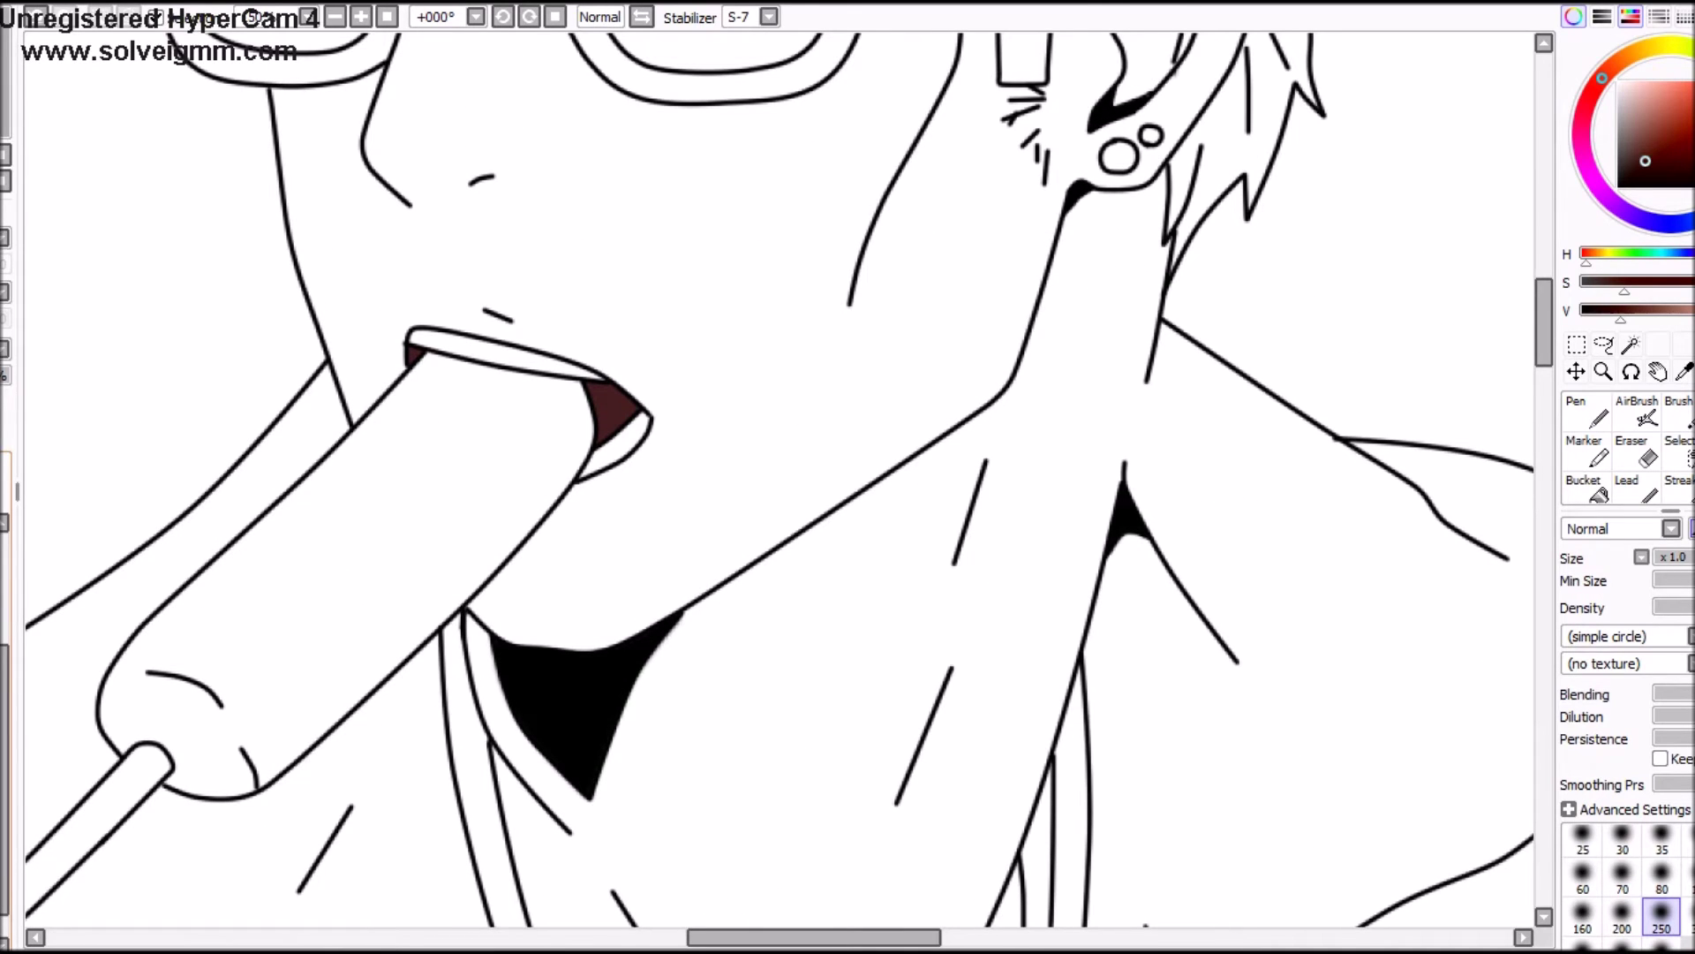
left_click(3, 424)
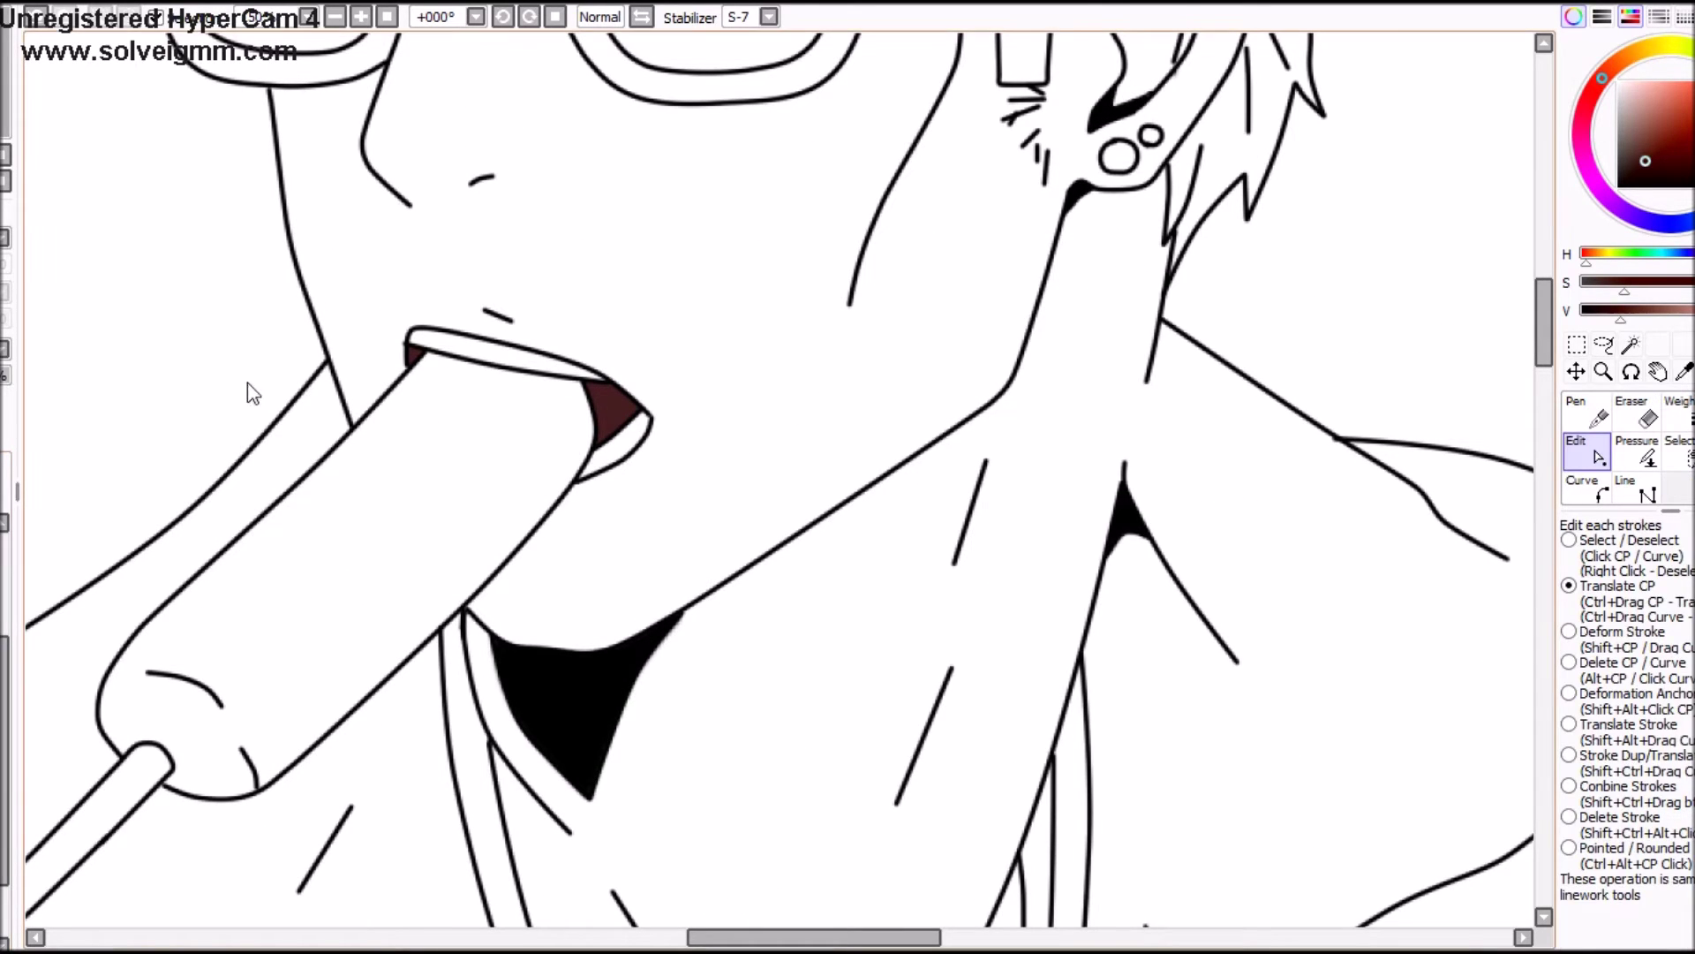
left_click_drag(1650, 117, 1619, 187)
left_click(1588, 488)
left_click(1661, 806)
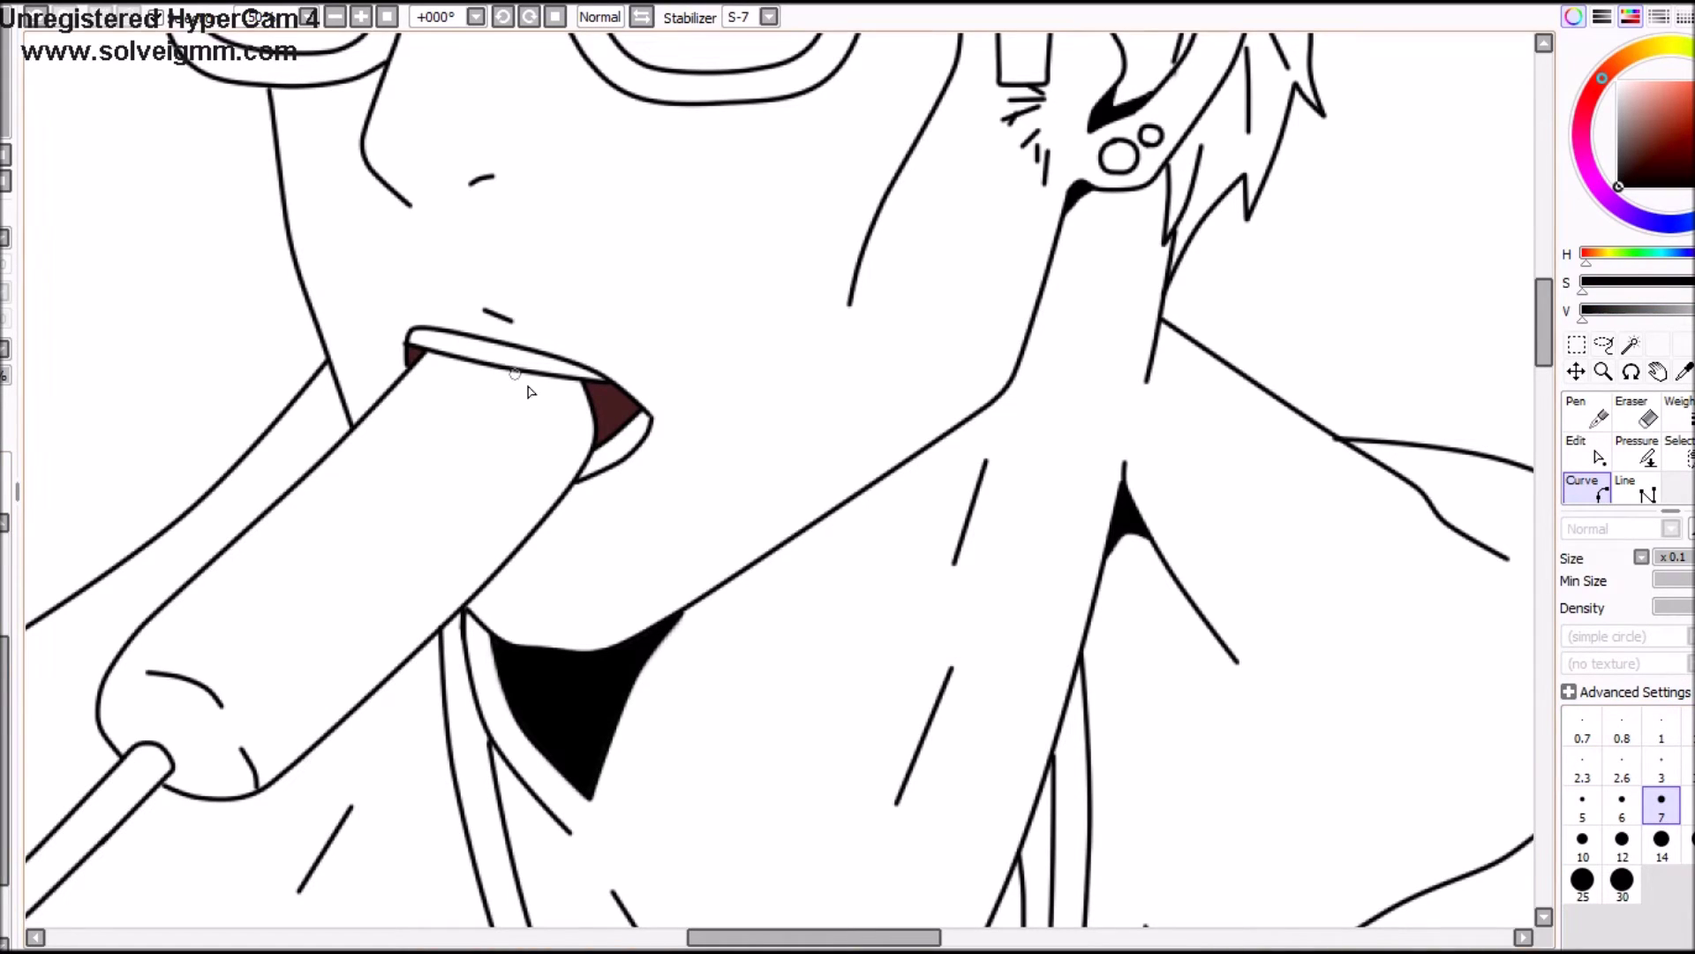
left_click(628, 434)
double_click(648, 412)
left_click(647, 412)
double_click(587, 461)
left_click(4, 349)
left_click(3, 389)
left_click(2, 375)
key("ctrl+z")
left_click(524, 351)
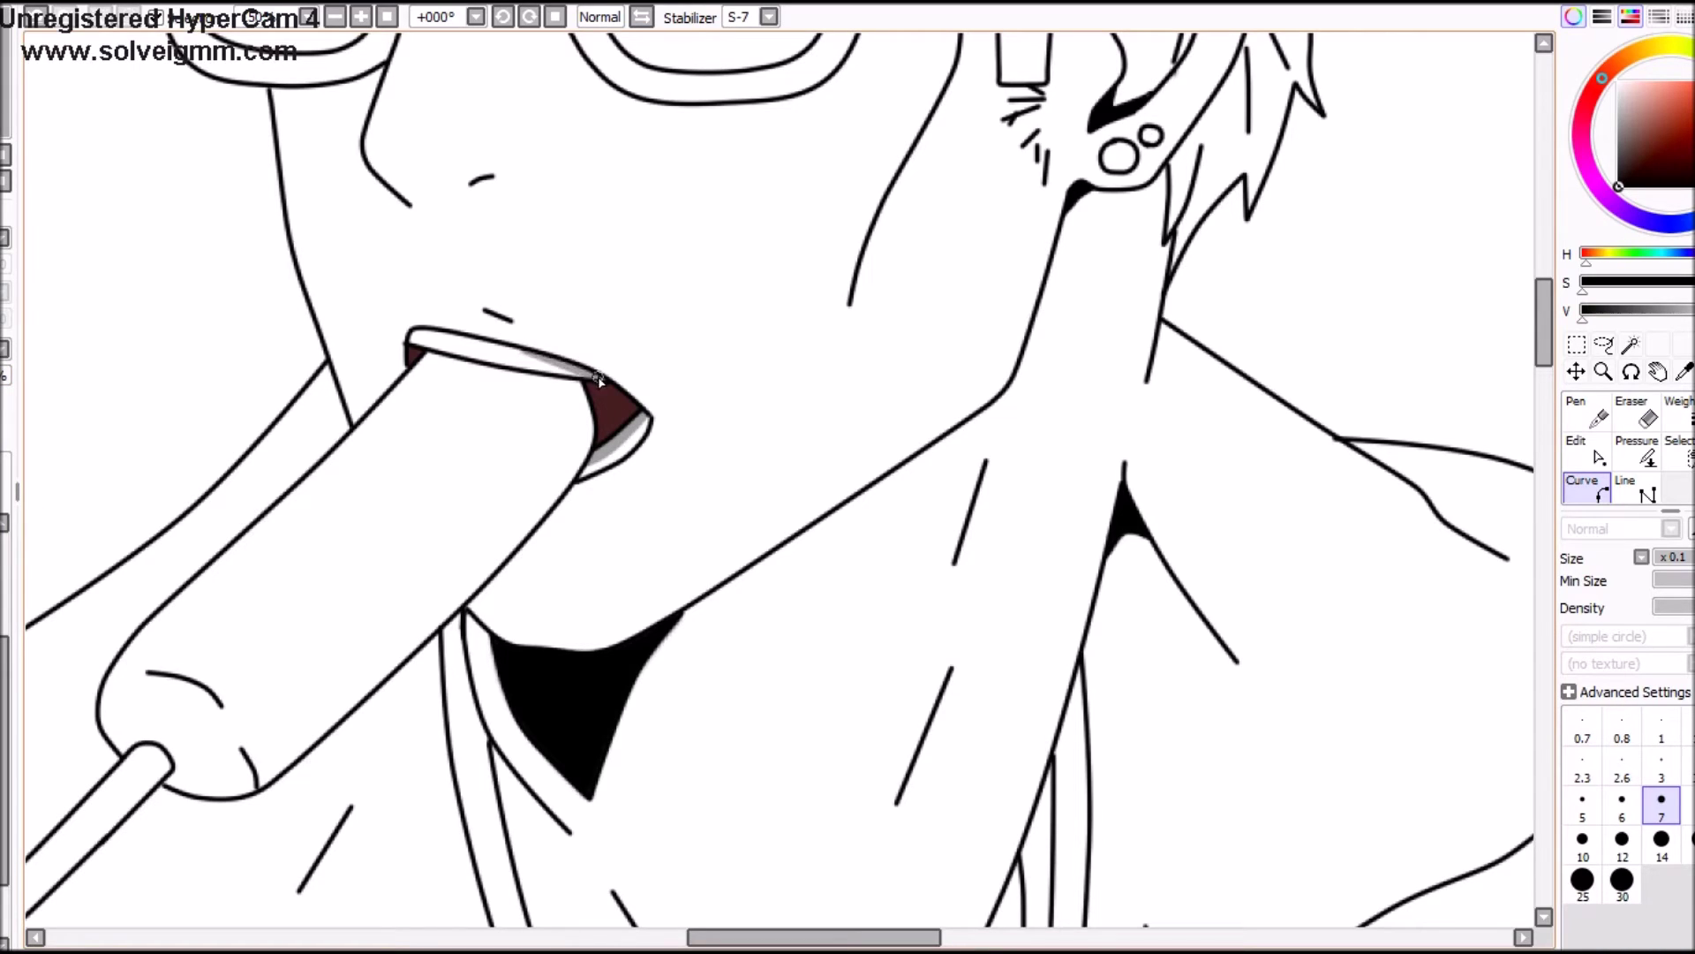
key("ctrl+z")
key("ctrl+z")
key("ctrl+z")
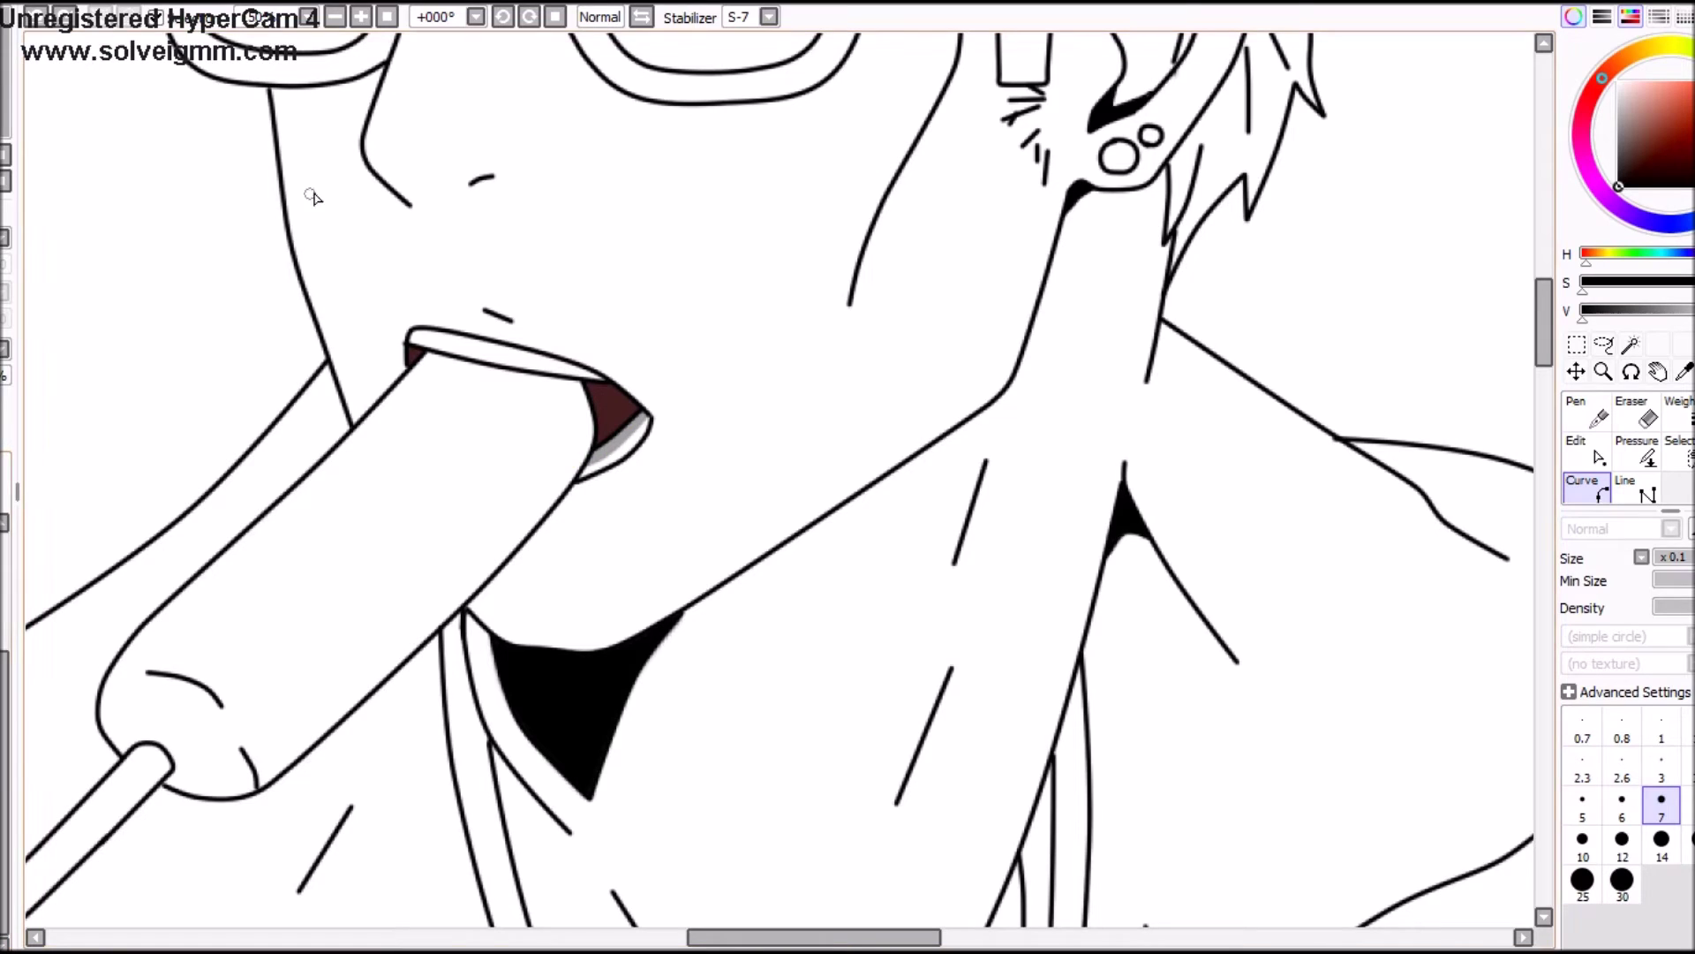
Step: With a size 2.3 black curve, trace across the necklace cord beside the black chin shadow, along its grey shadow's lower edge
left_click(336, 17)
left_click(337, 17)
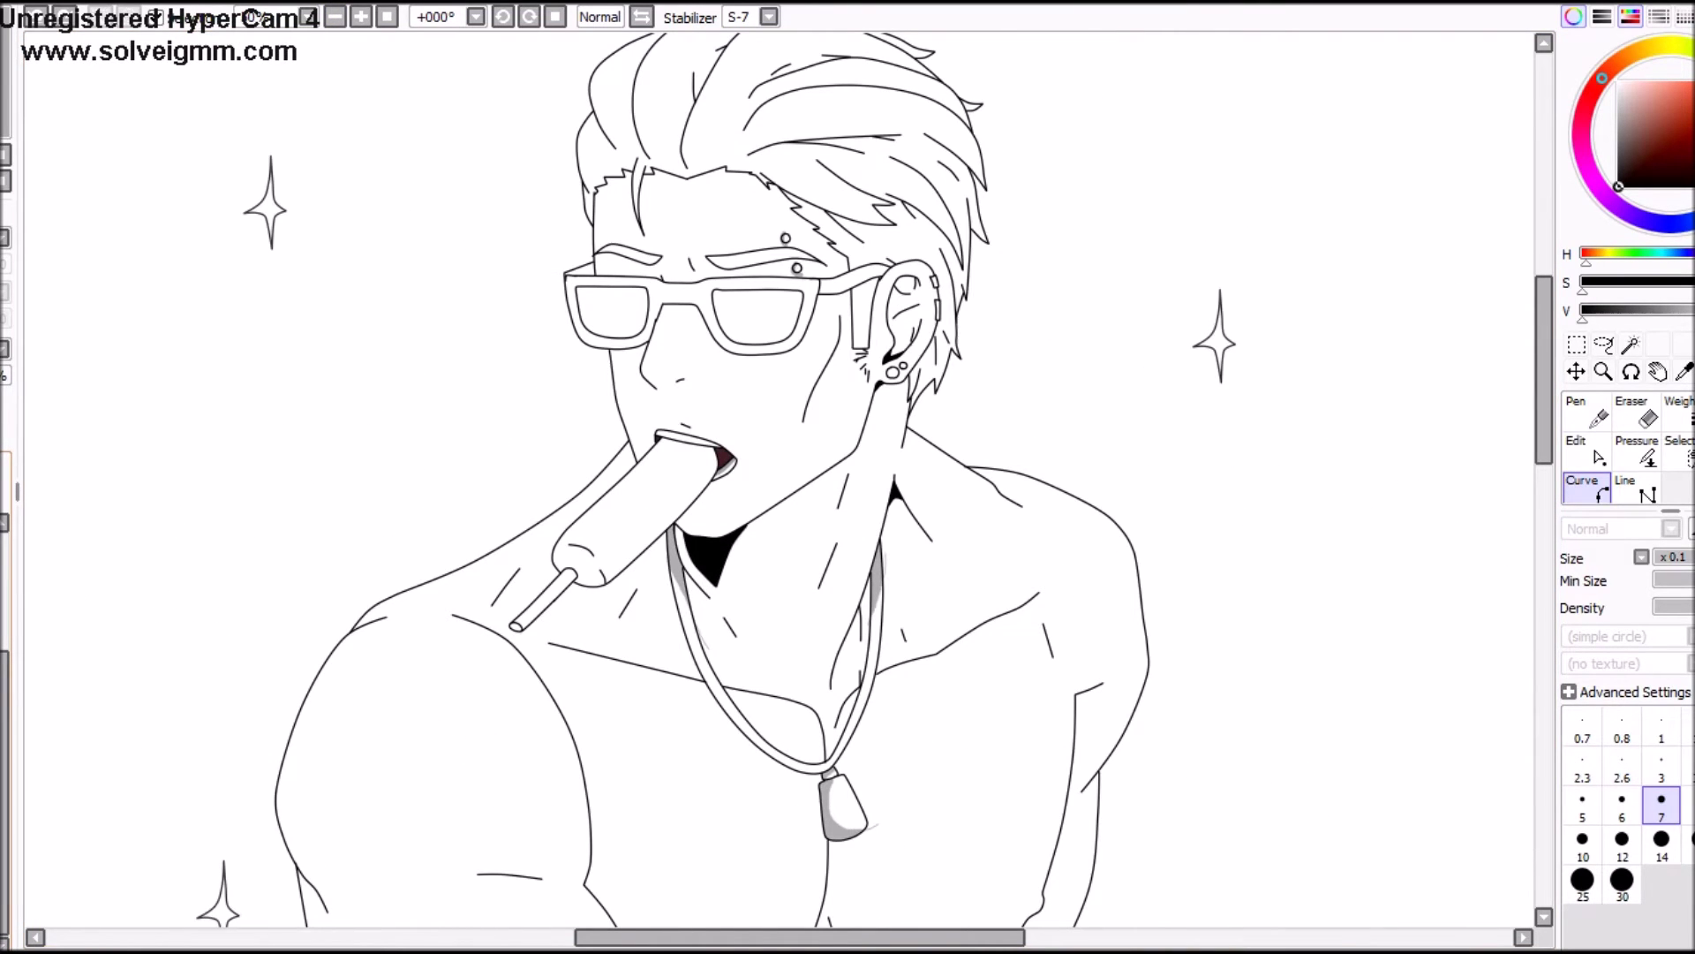
left_click(3, 618)
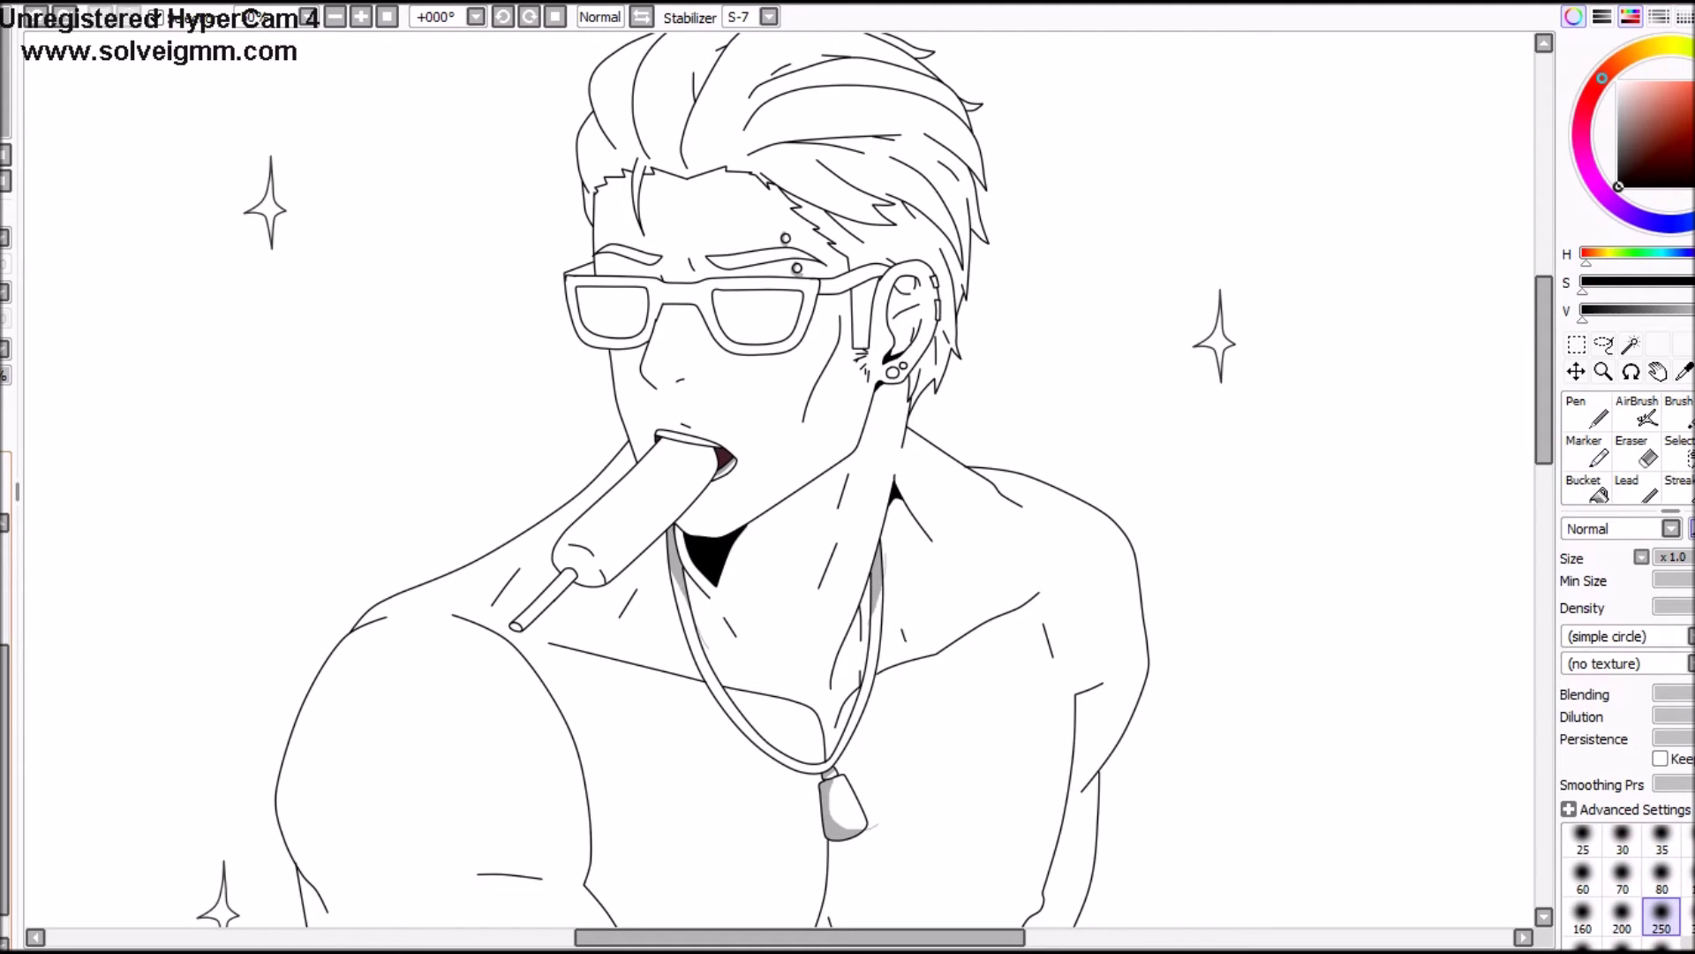
left_click(4, 474)
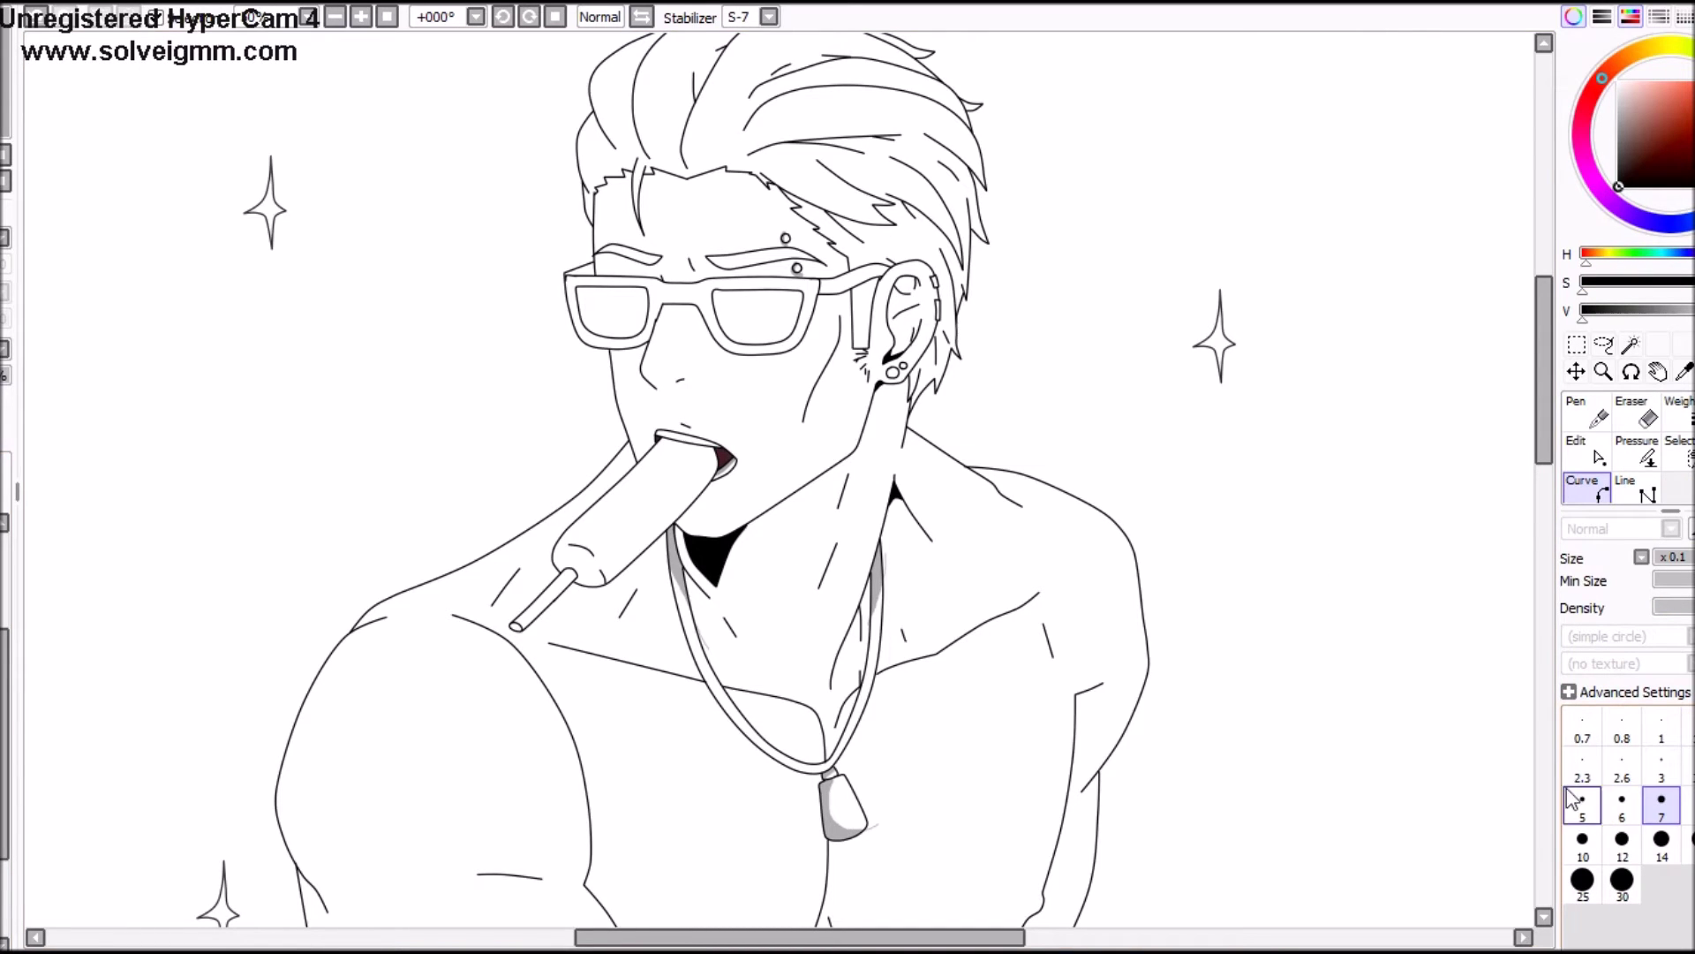
left_click(1581, 768)
key("Page_Up")
key("Page_Up")
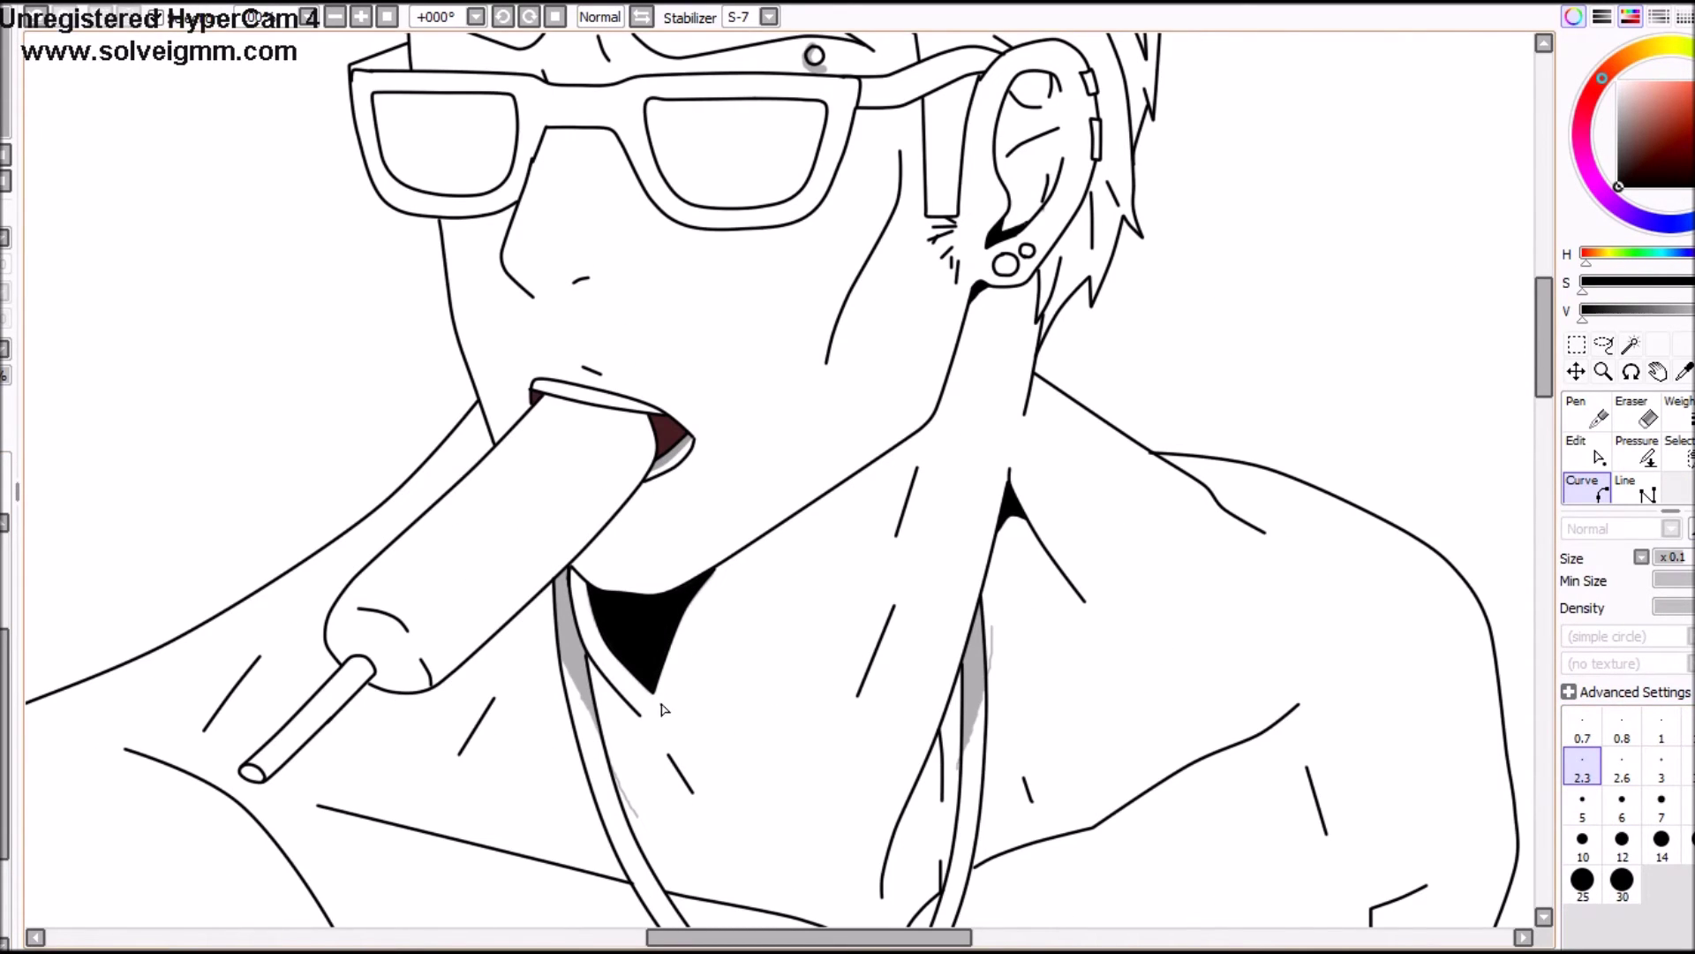
left_click(537, 626)
left_click(601, 728)
double_click(673, 803)
Step: Continue the outline across the other cord's shadow below the ear and close it around the neck, extending outside both cords
left_click(844, 762)
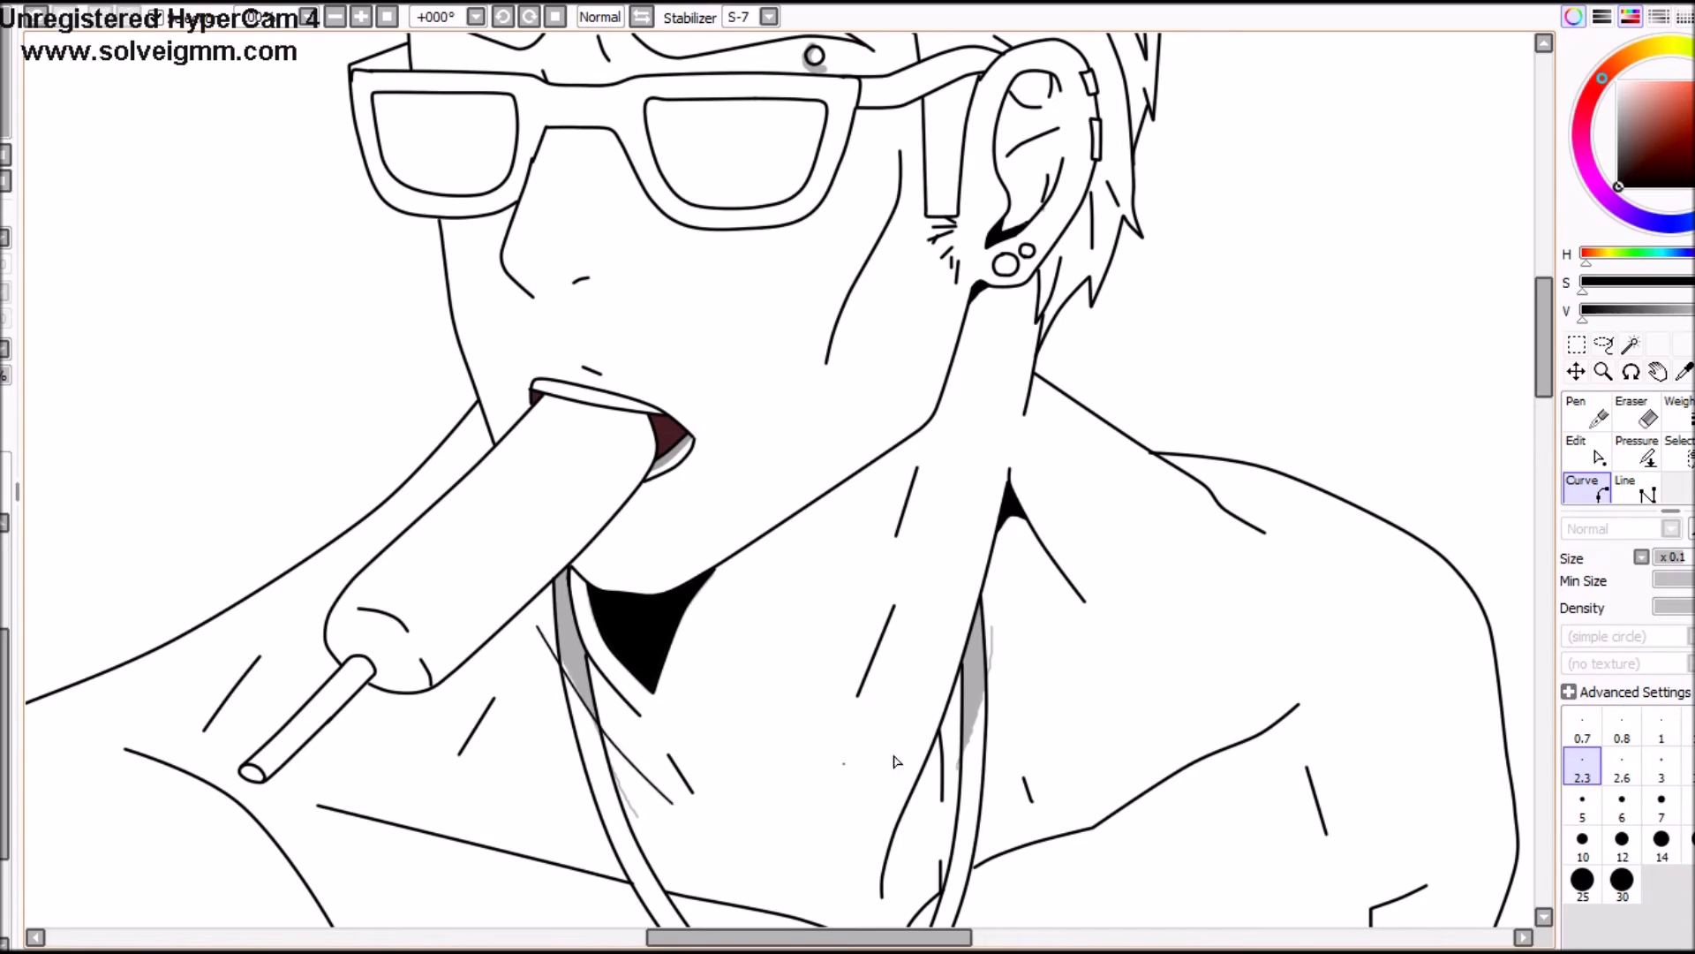
left_click(1002, 606)
left_click(982, 707)
left_click(944, 781)
left_click(902, 811)
left_click(540, 650)
left_click(549, 495)
left_click(996, 509)
left_click(993, 619)
Step: Trace the inner edge of the grey shadow on the necklace pendant with a black curve
scroll(1014, 708, "down", 6)
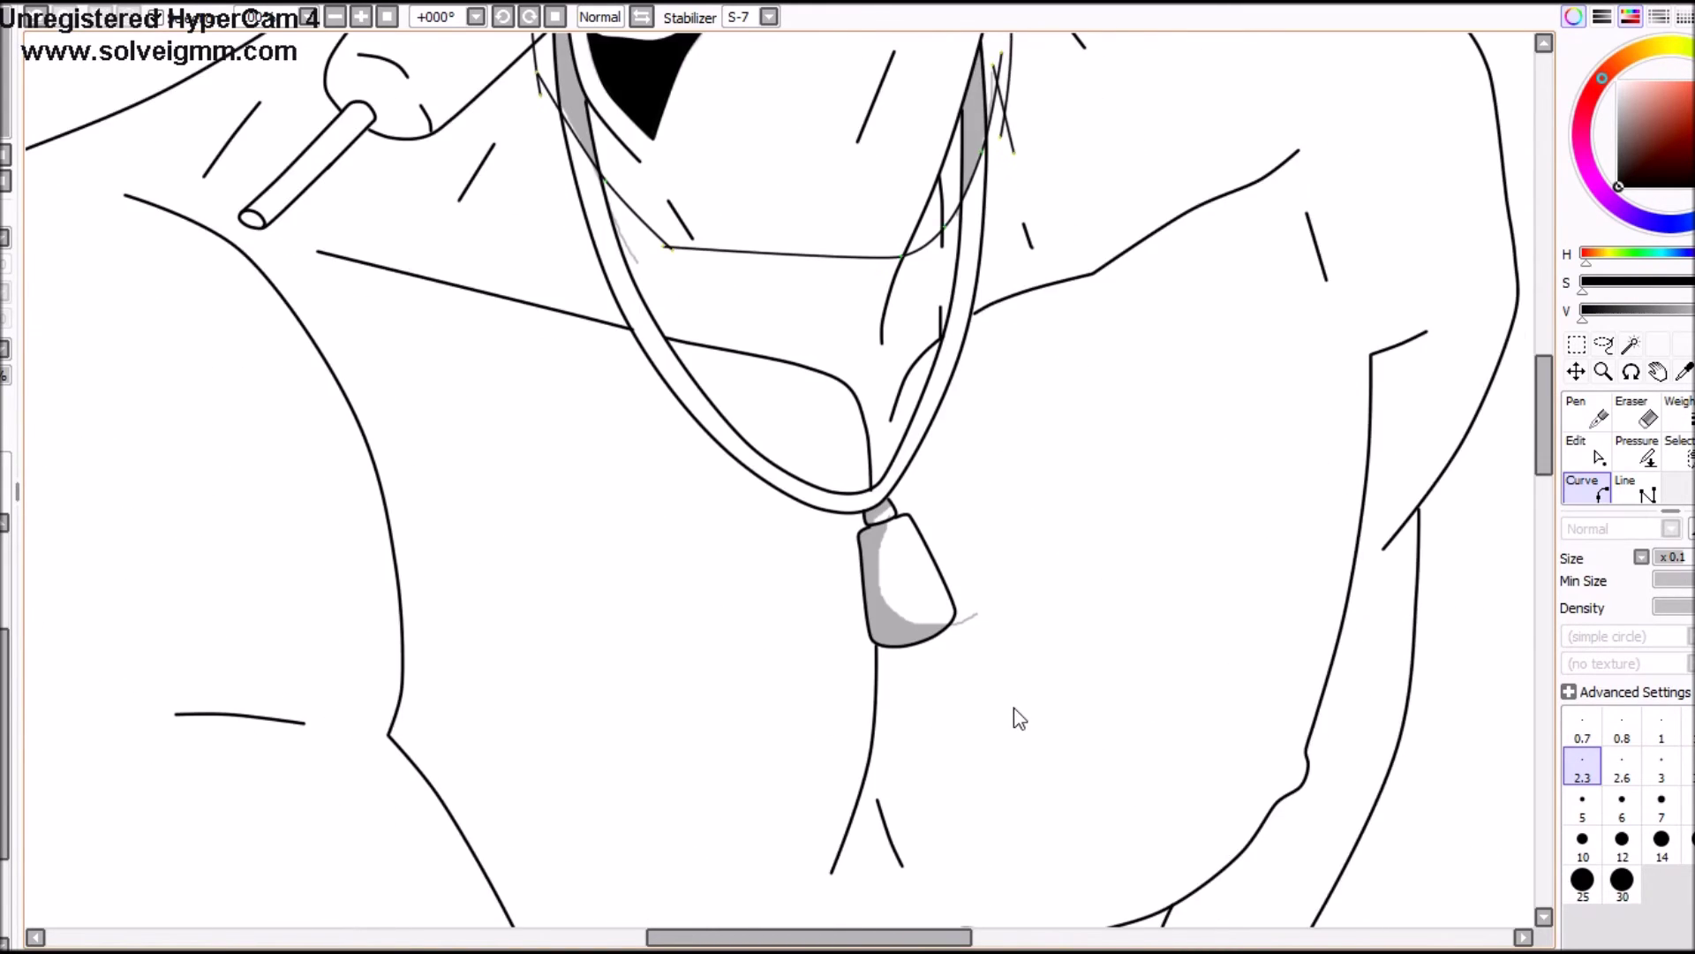
scroll(1014, 708, "up", 2)
left_click(823, 327)
left_click(758, 353)
left_click(748, 448)
left_click(783, 534)
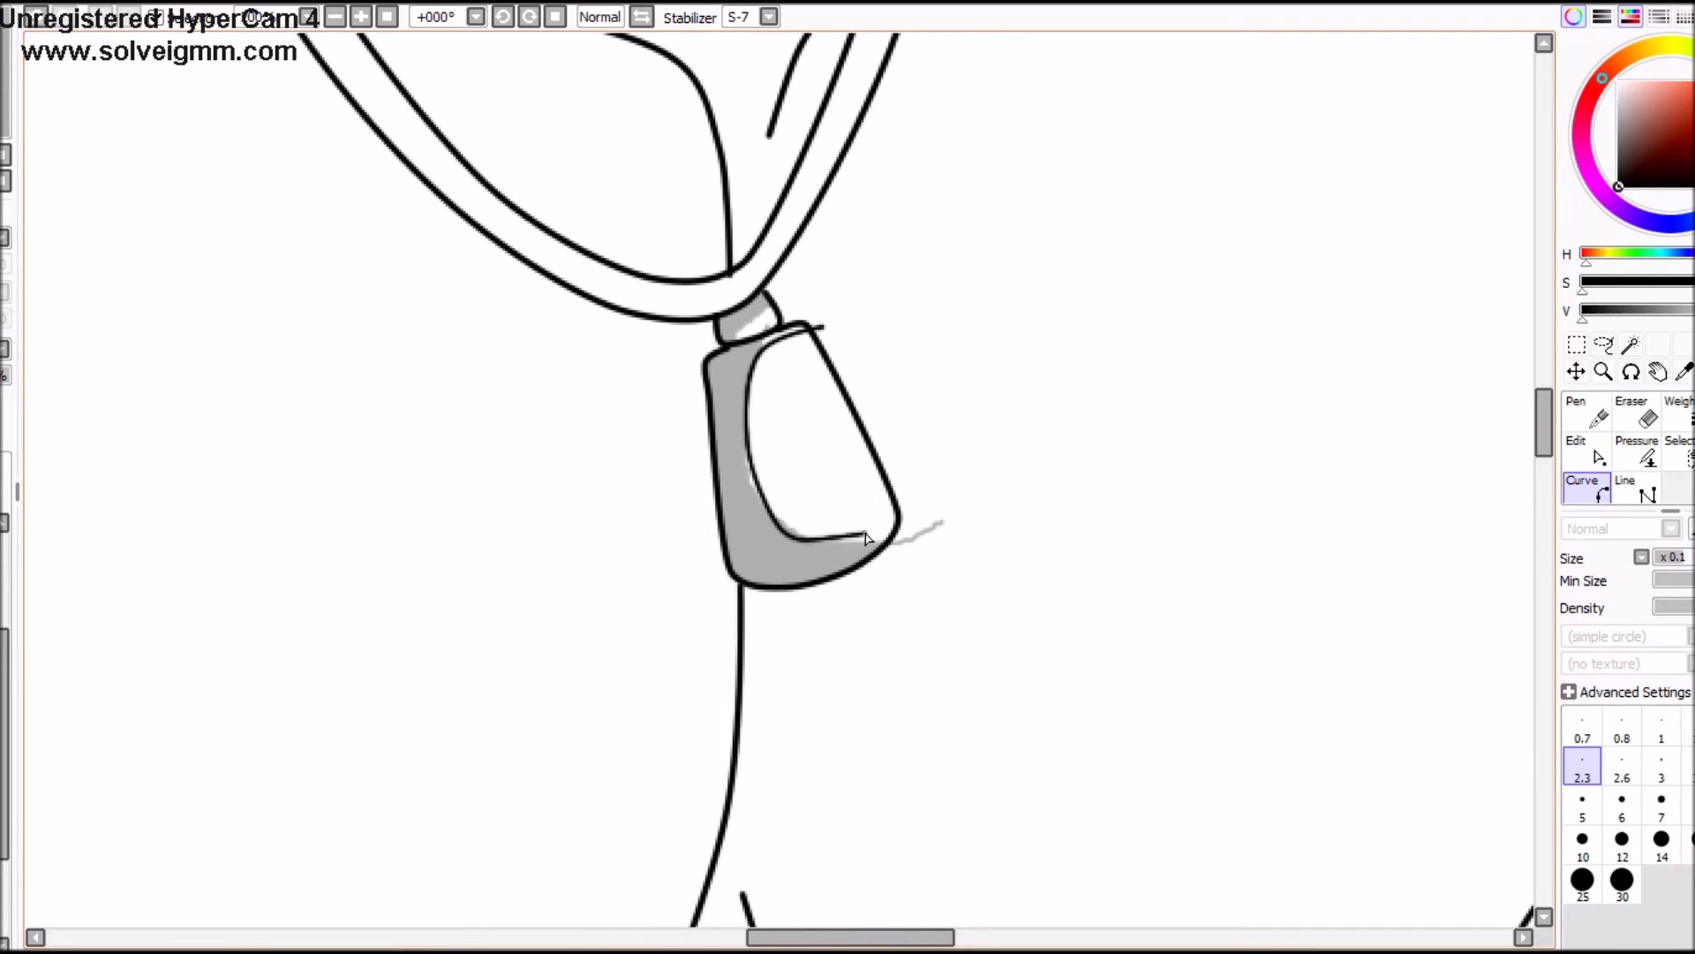
Step: Close the pendant shadow outline around the outside of the pendant and its connecting loop, and adjust its corner near the cord
left_click(915, 514)
left_click(902, 565)
left_click(740, 658)
left_click(652, 594)
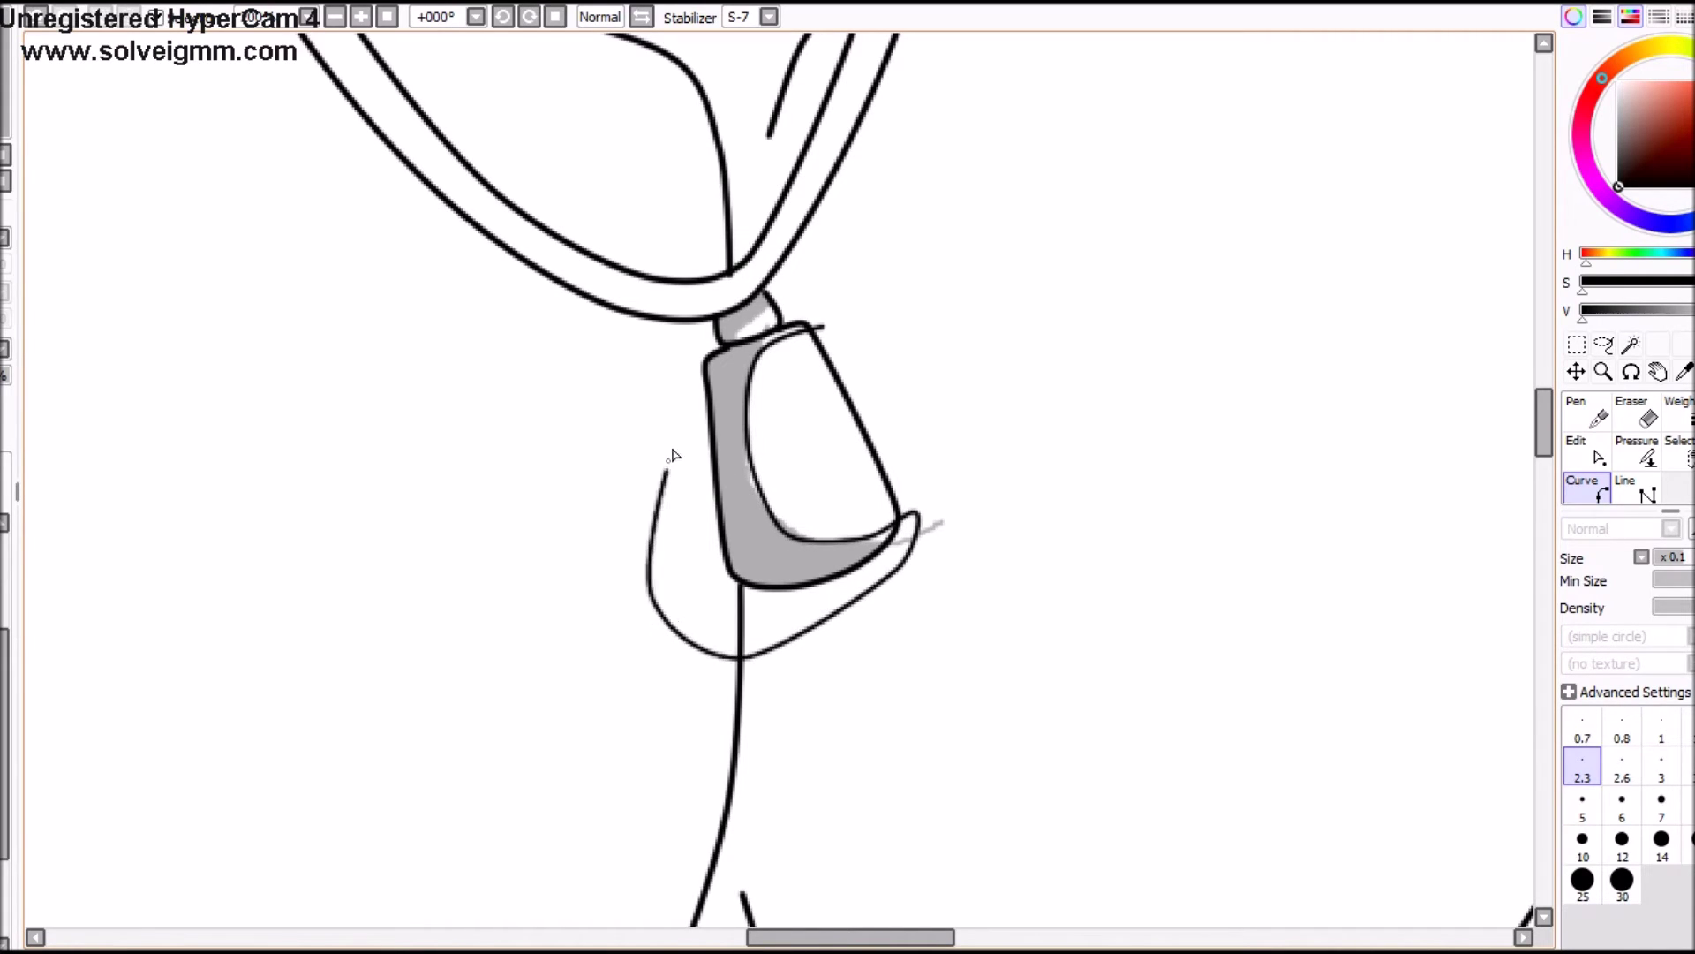
left_click(701, 314)
left_click(805, 266)
left_click(806, 281)
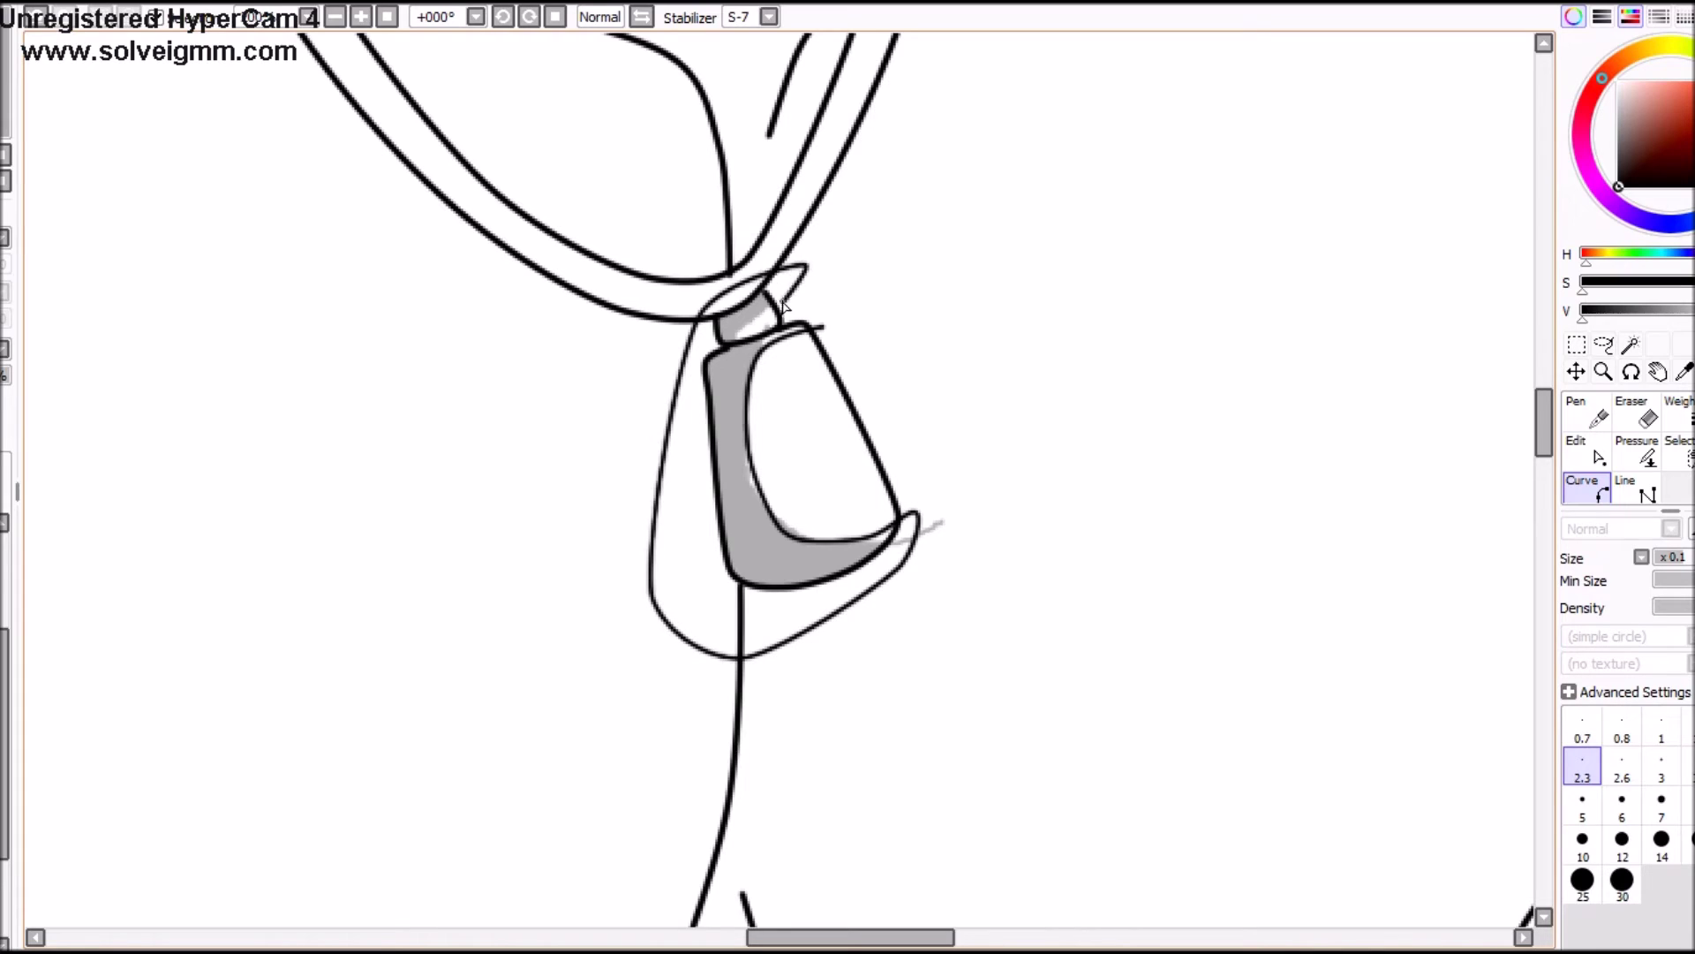
left_click(752, 332)
scroll(824, 334, "up", 4)
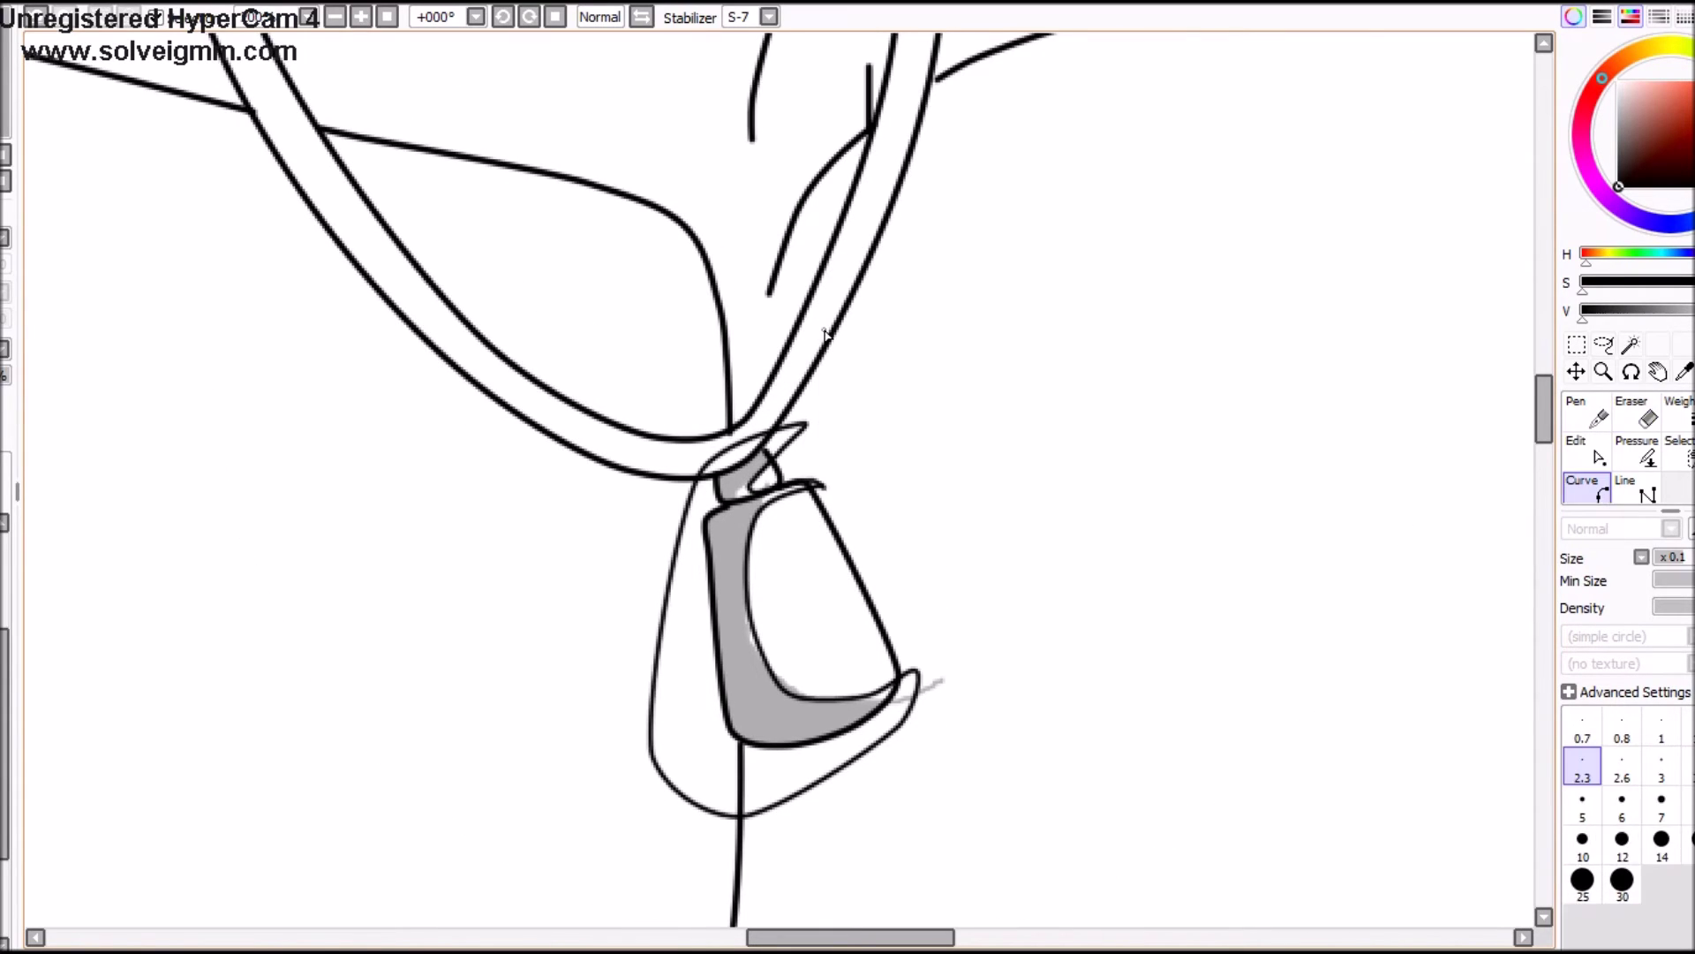
scroll(824, 333, "up", 1)
left_click(1587, 451)
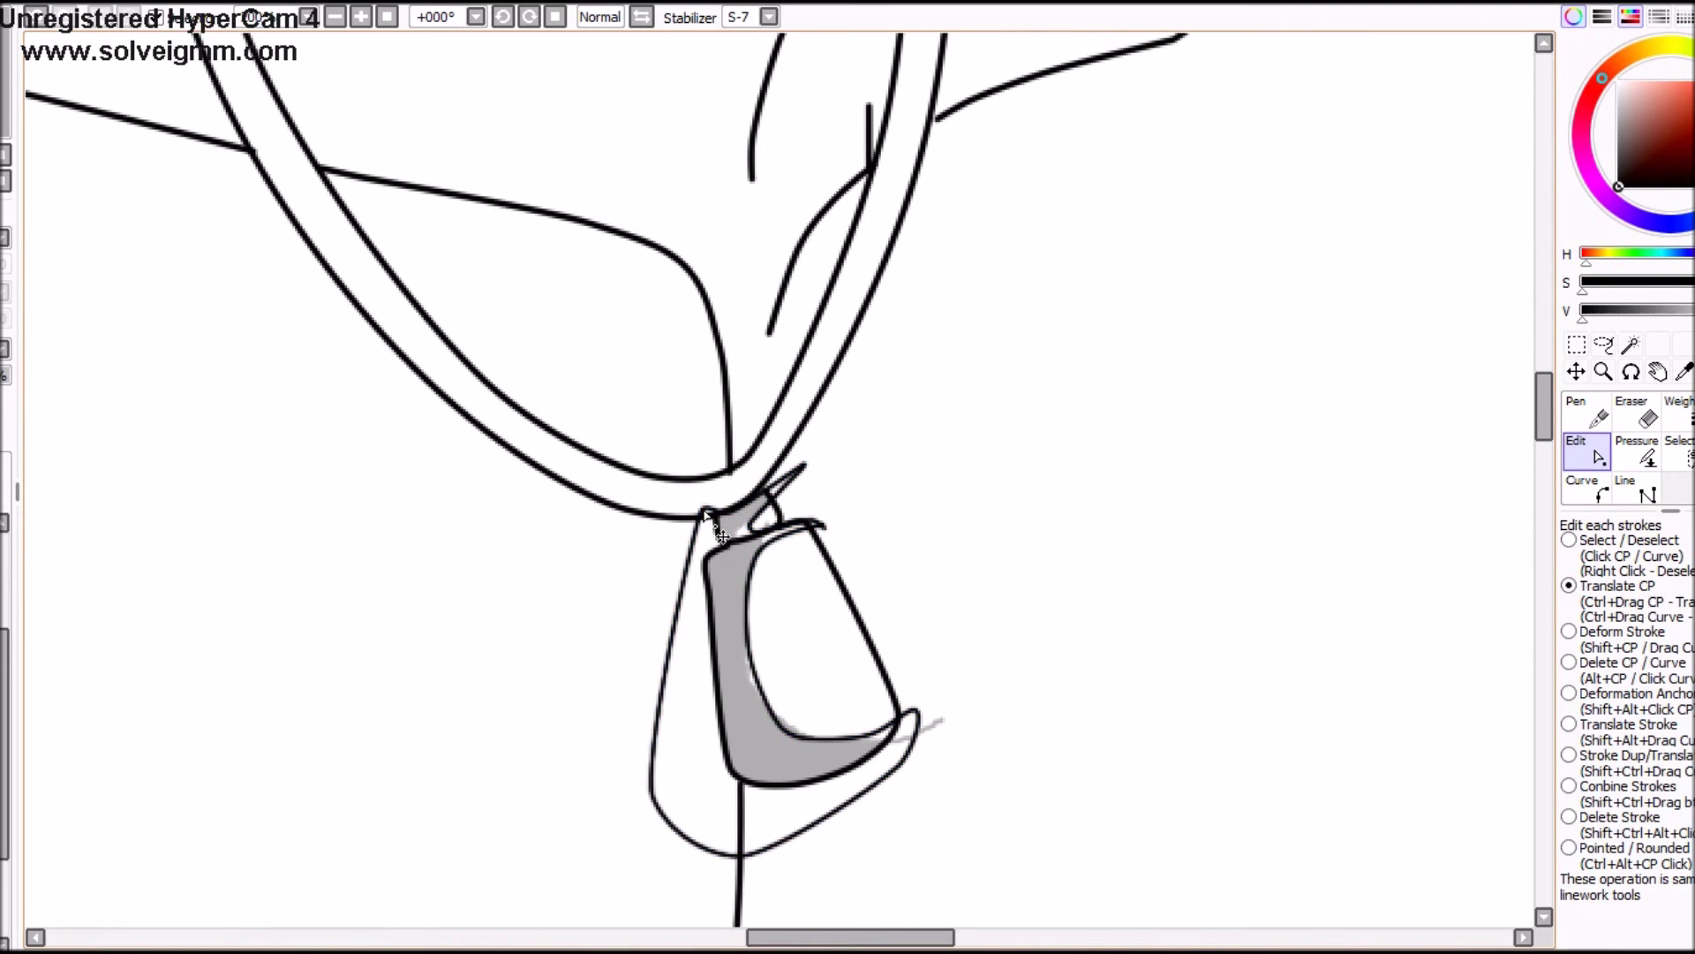
Step: Draw one closed curve around the grey shadows on both eyebrow piercings
scroll(715, 527, "up", 10)
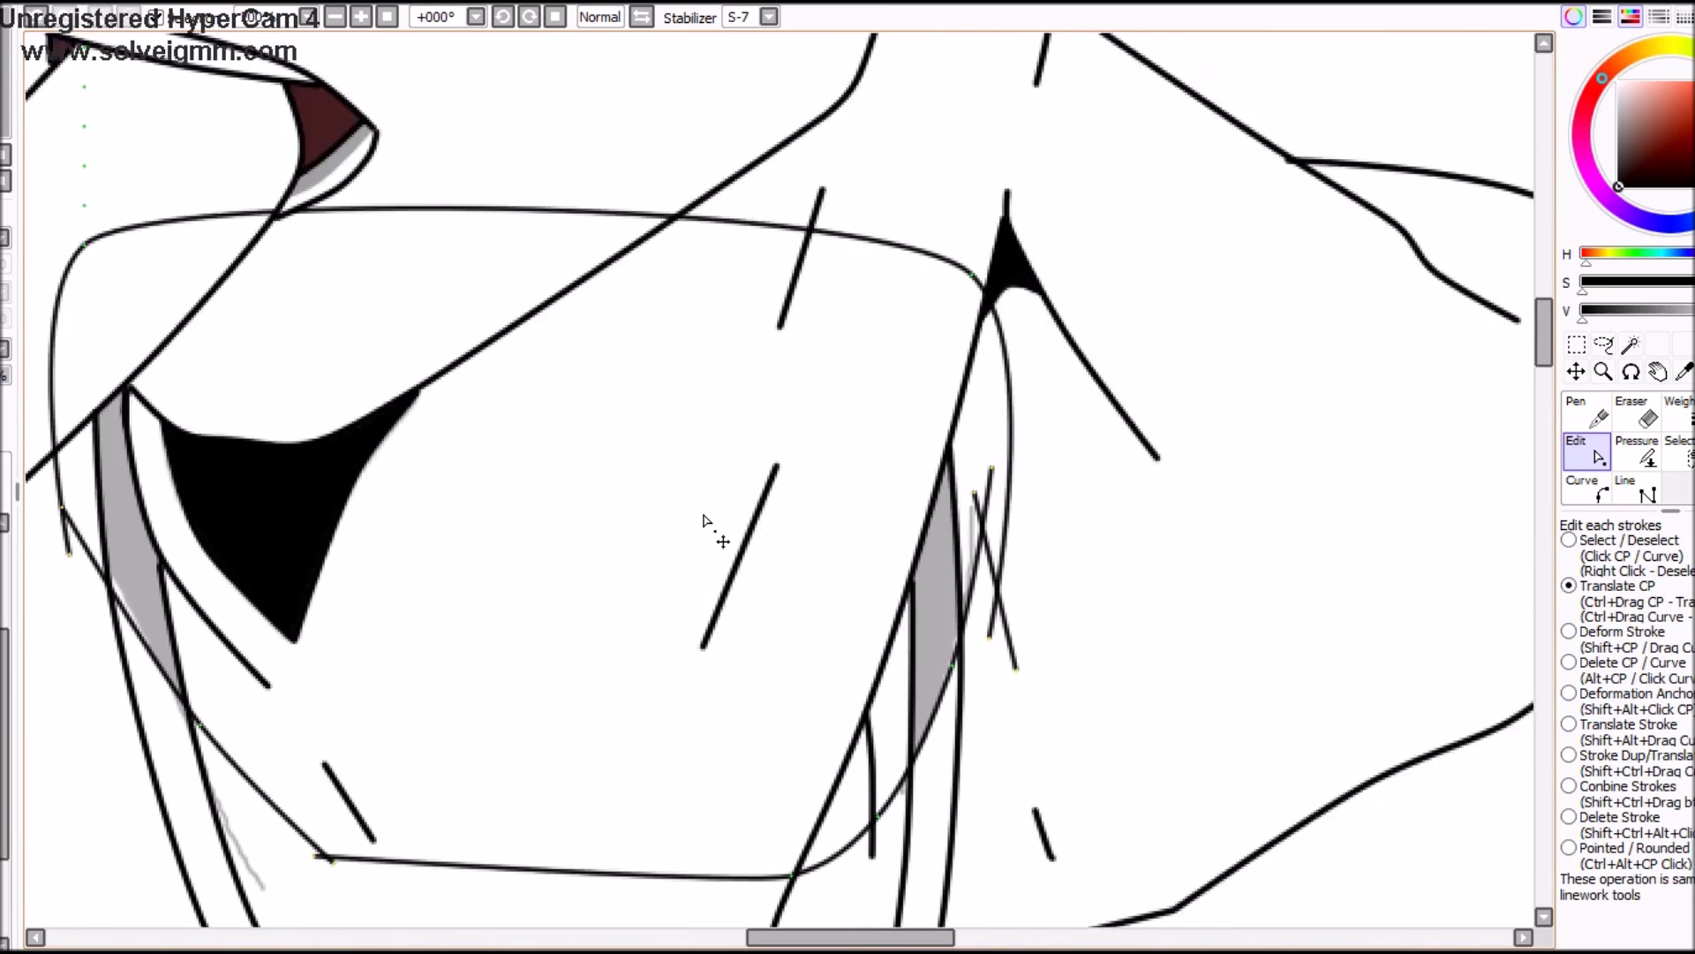
left_click_drag(664, 163, 704, 520)
key("c")
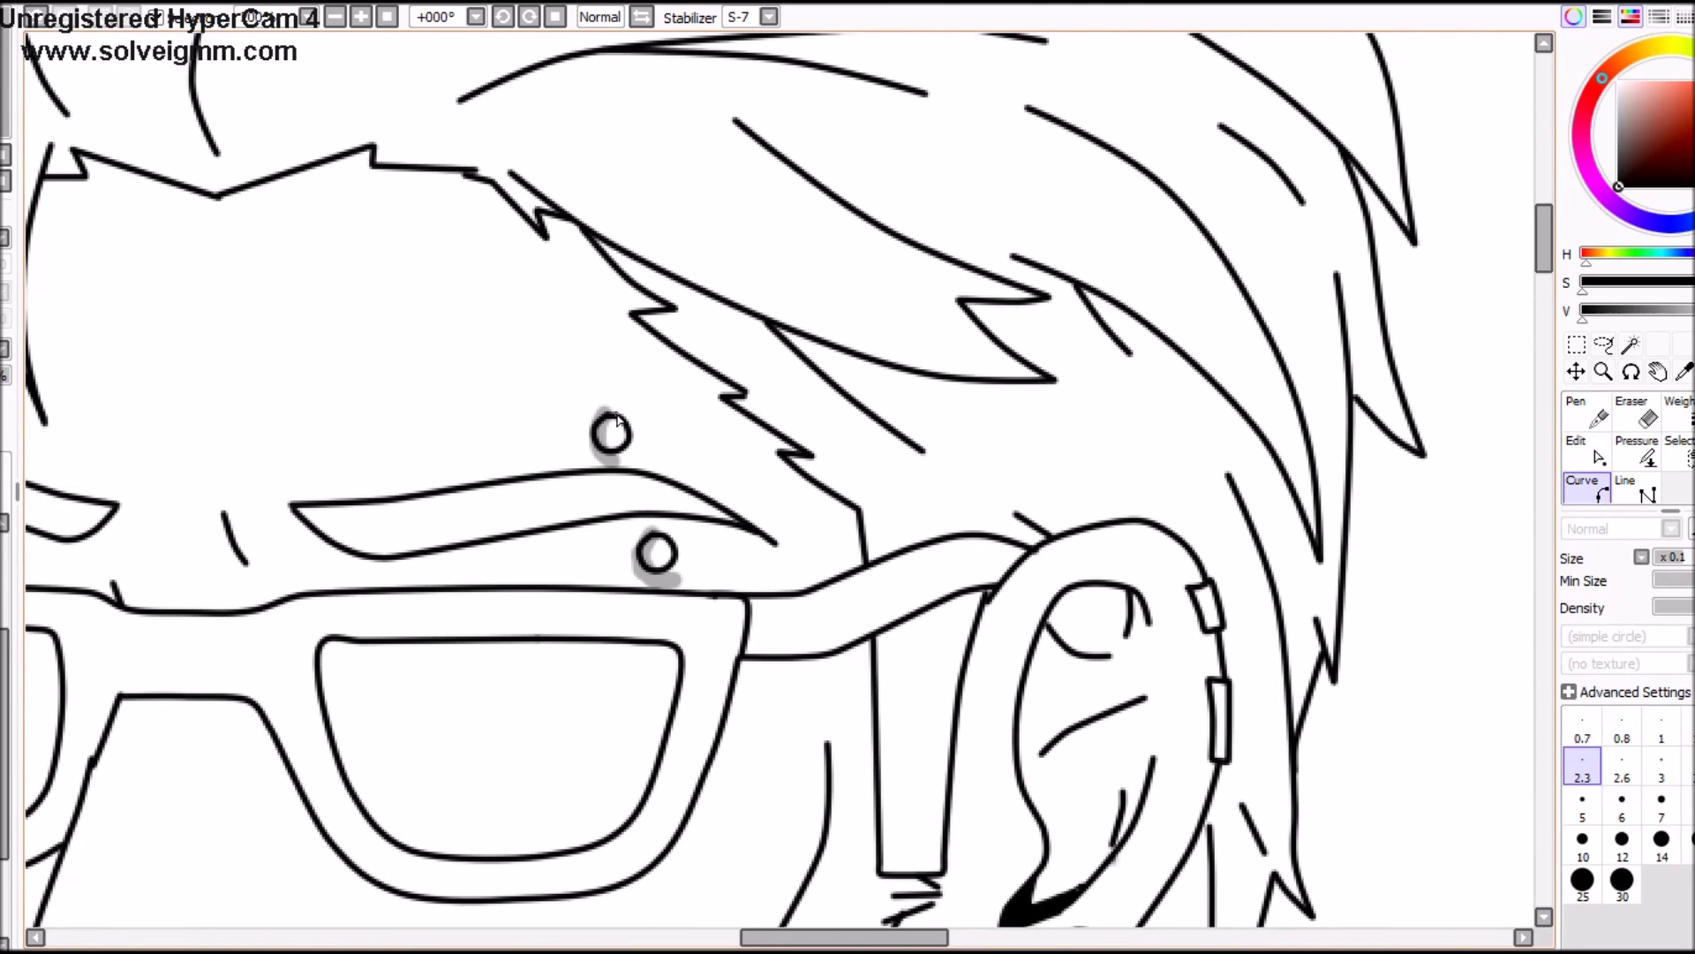
mouse_move(607, 454)
left_mouse_down()
mouse_move(623, 494)
mouse_move(671, 540)
left_mouse_up()
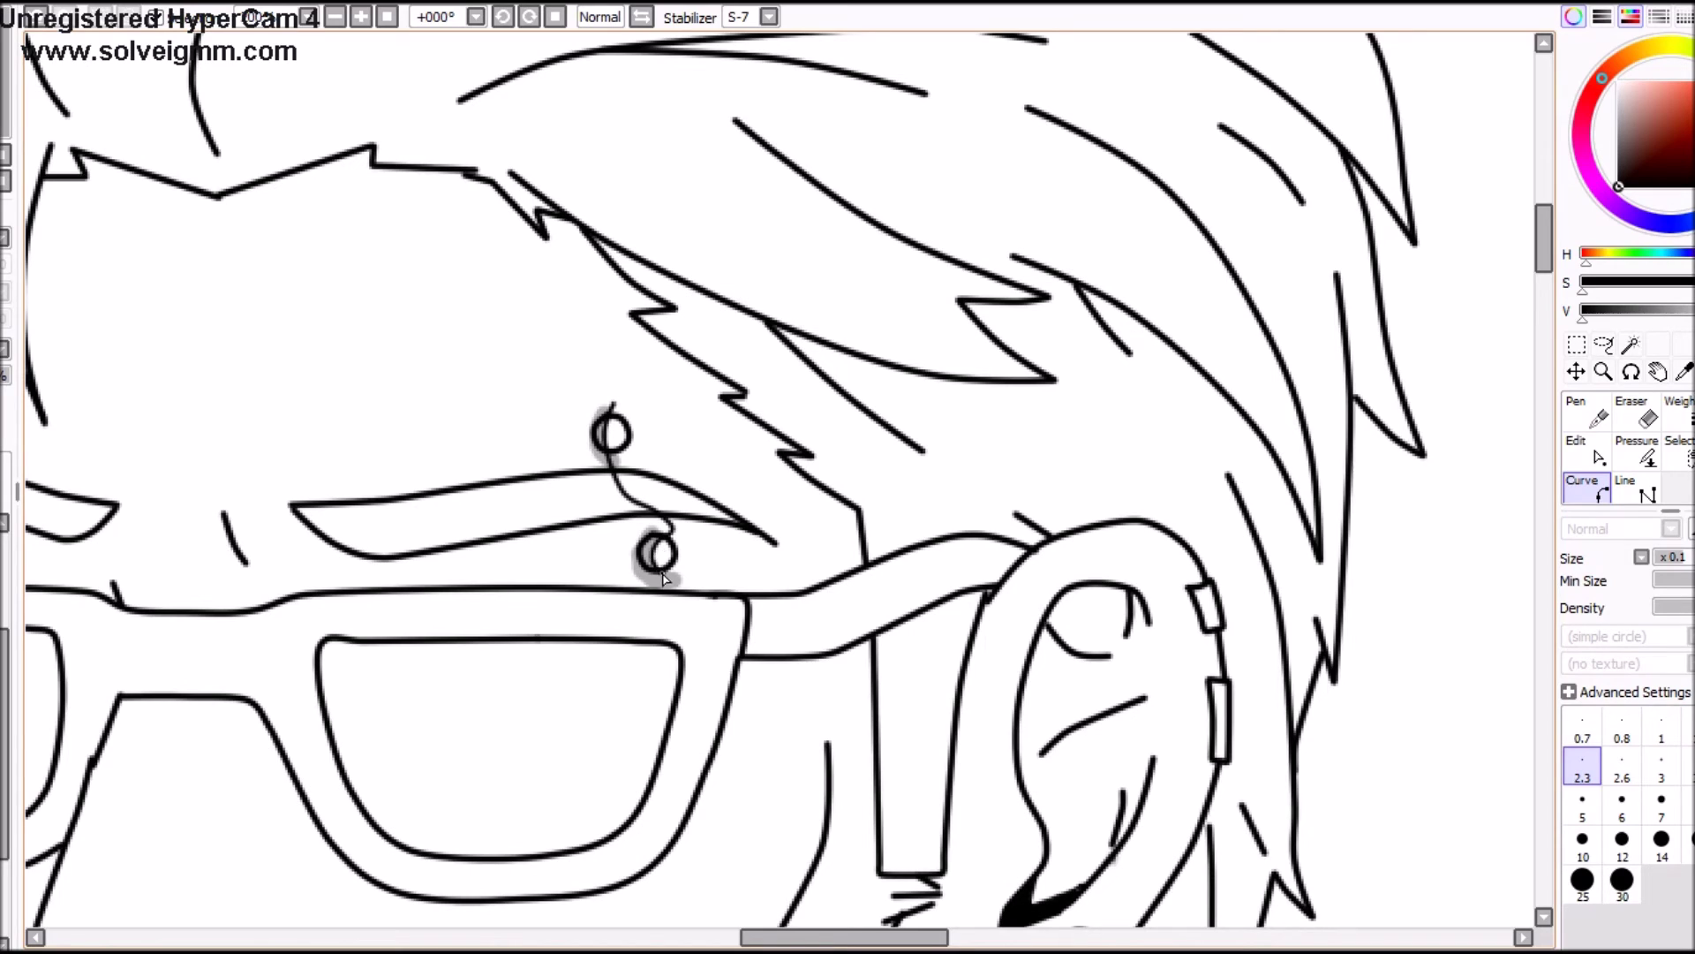
left_click(656, 578)
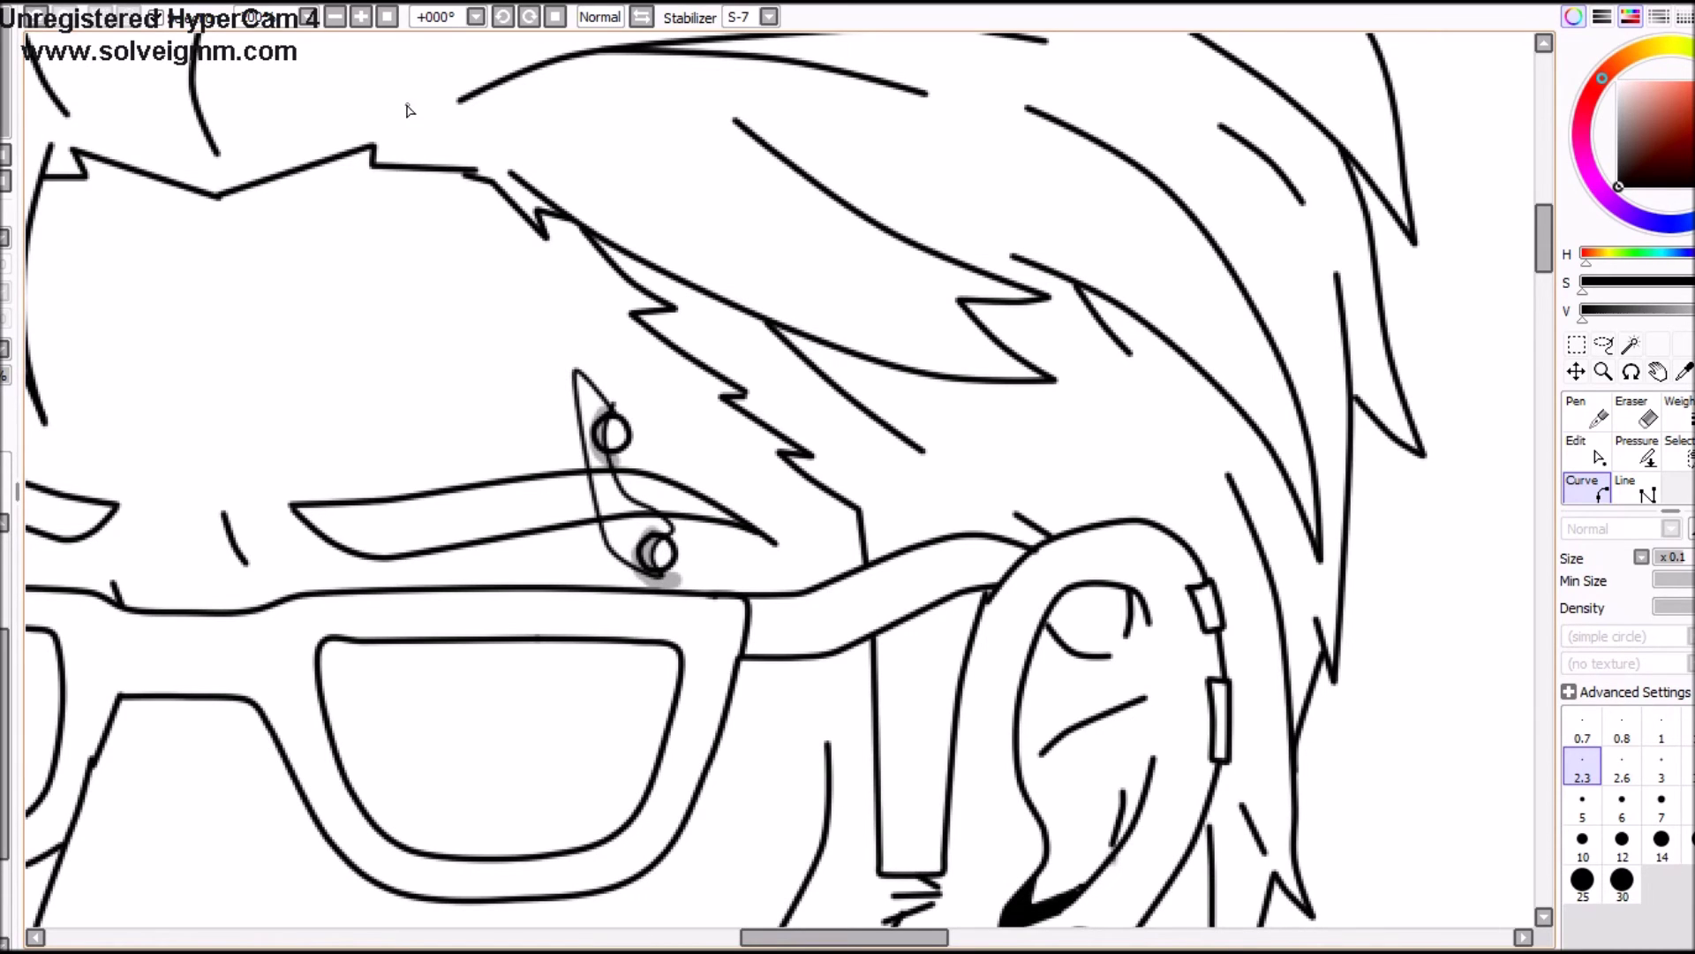
Step: Select the areas enclosed by the shadow outlines, fill them with black on a new layer, and clear the selection
left_click(335, 17)
left_click(336, 17)
left_click(336, 17)
left_click(336, 17)
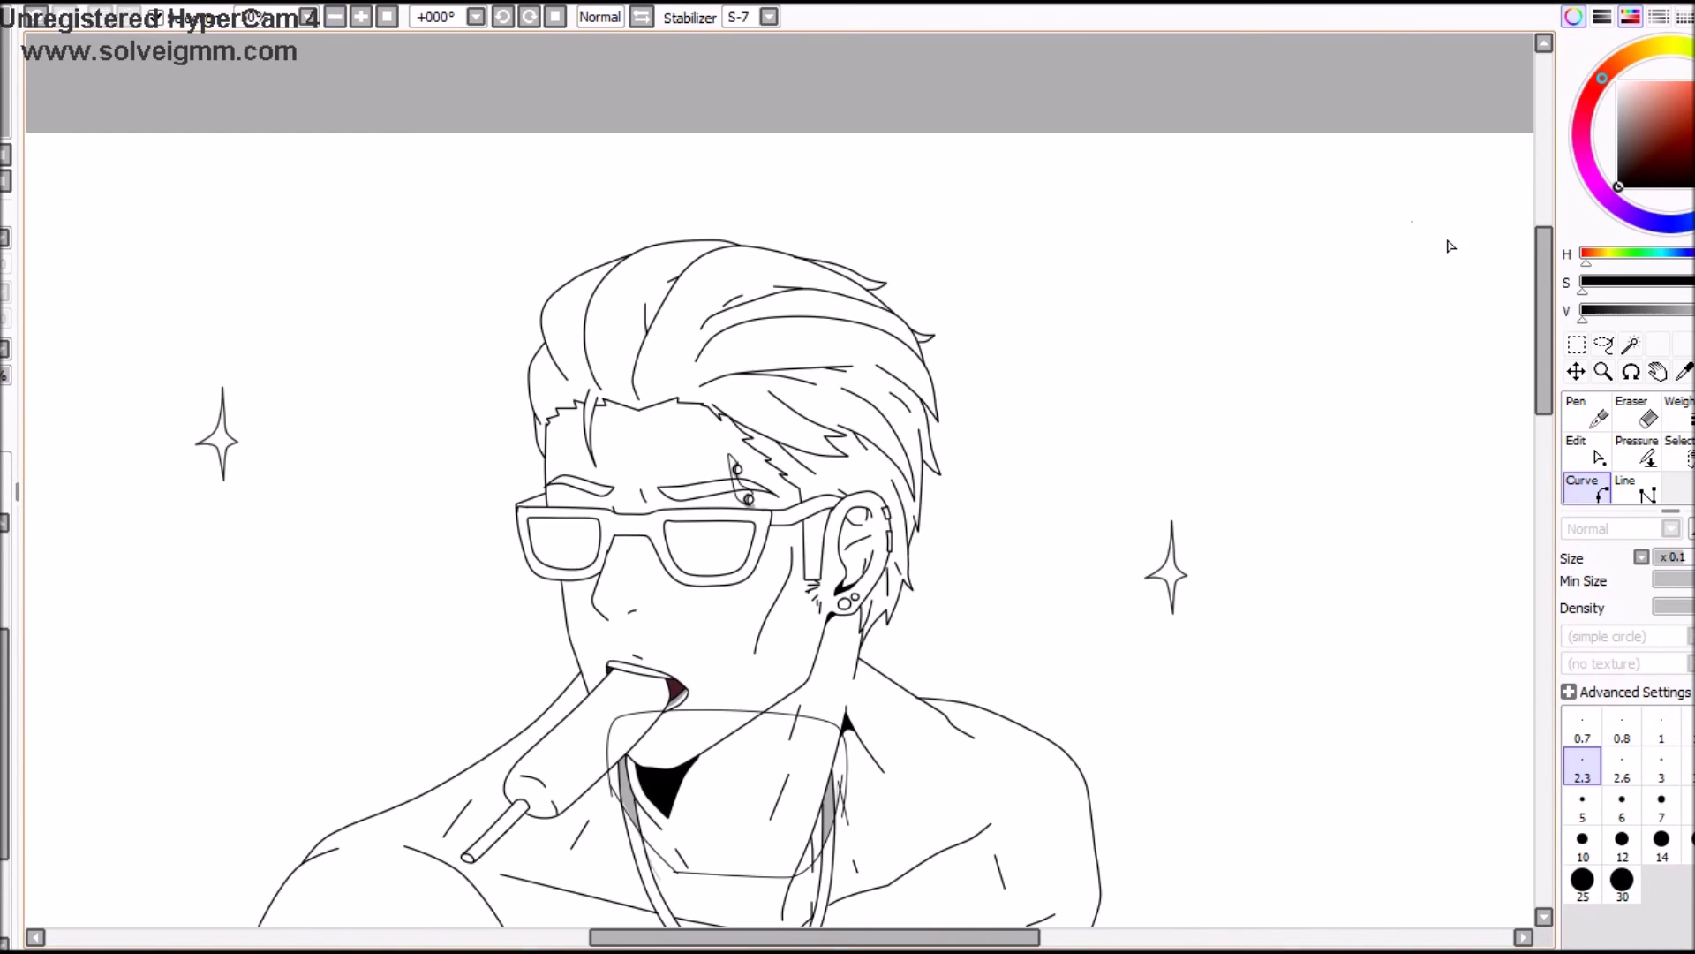
left_click(1631, 344)
left_click(575, 238)
left_click(101, 17)
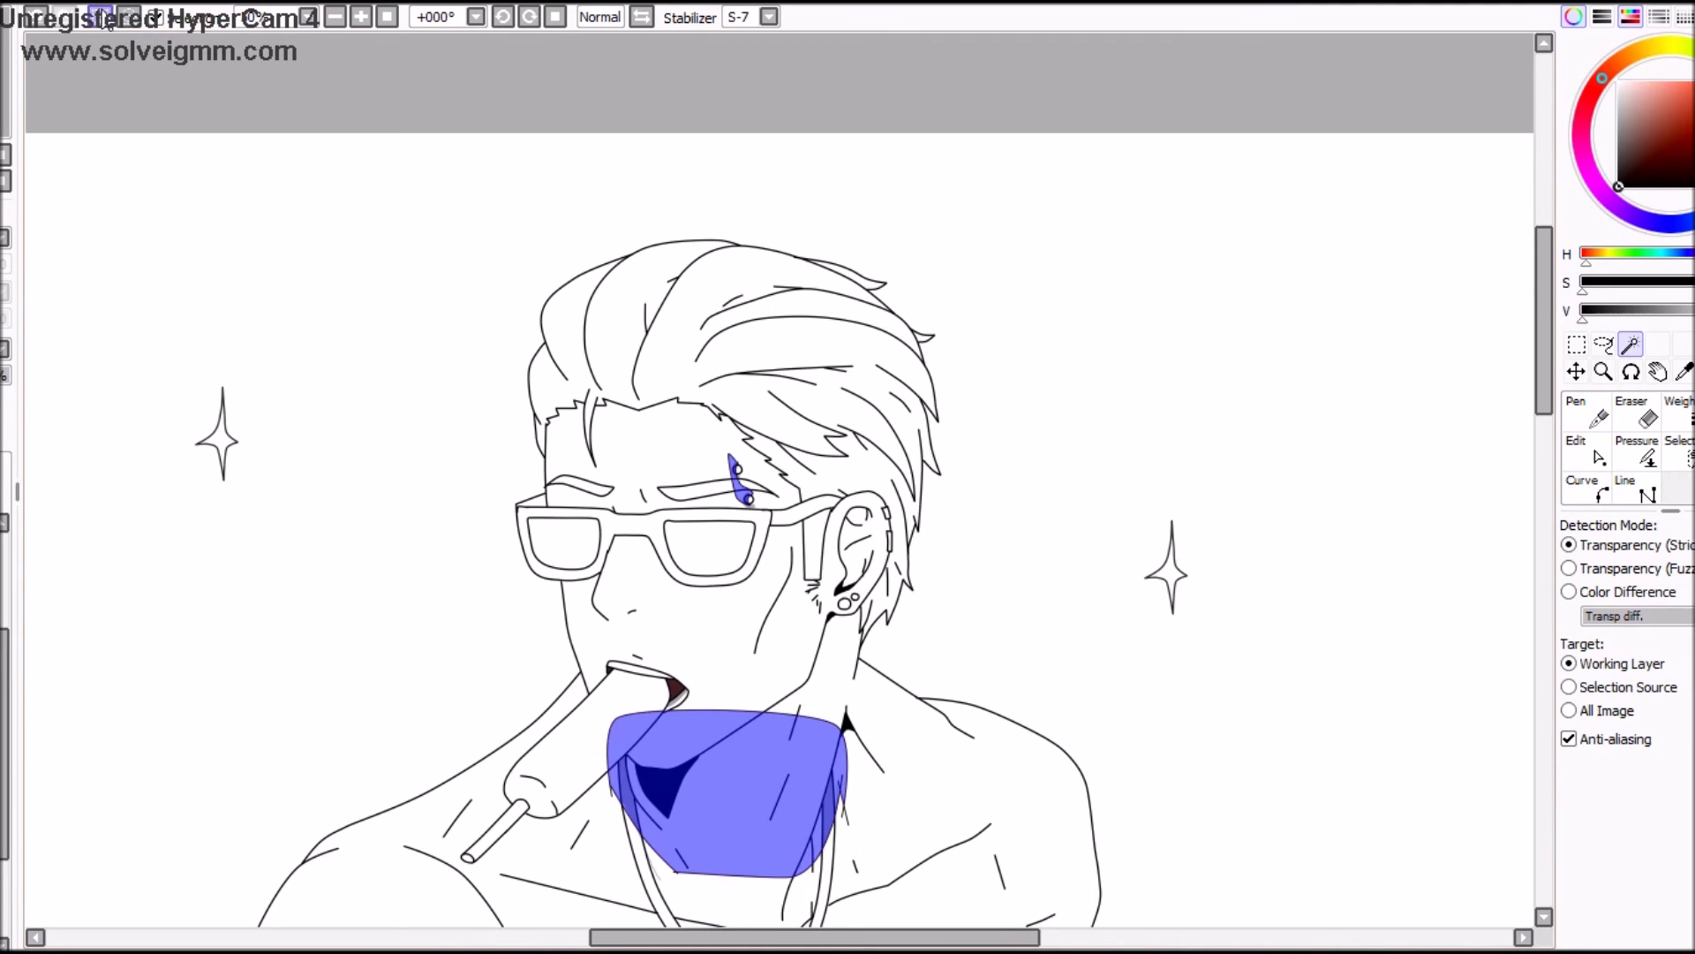
key("ctrl+shift+n")
key("ctrl+f")
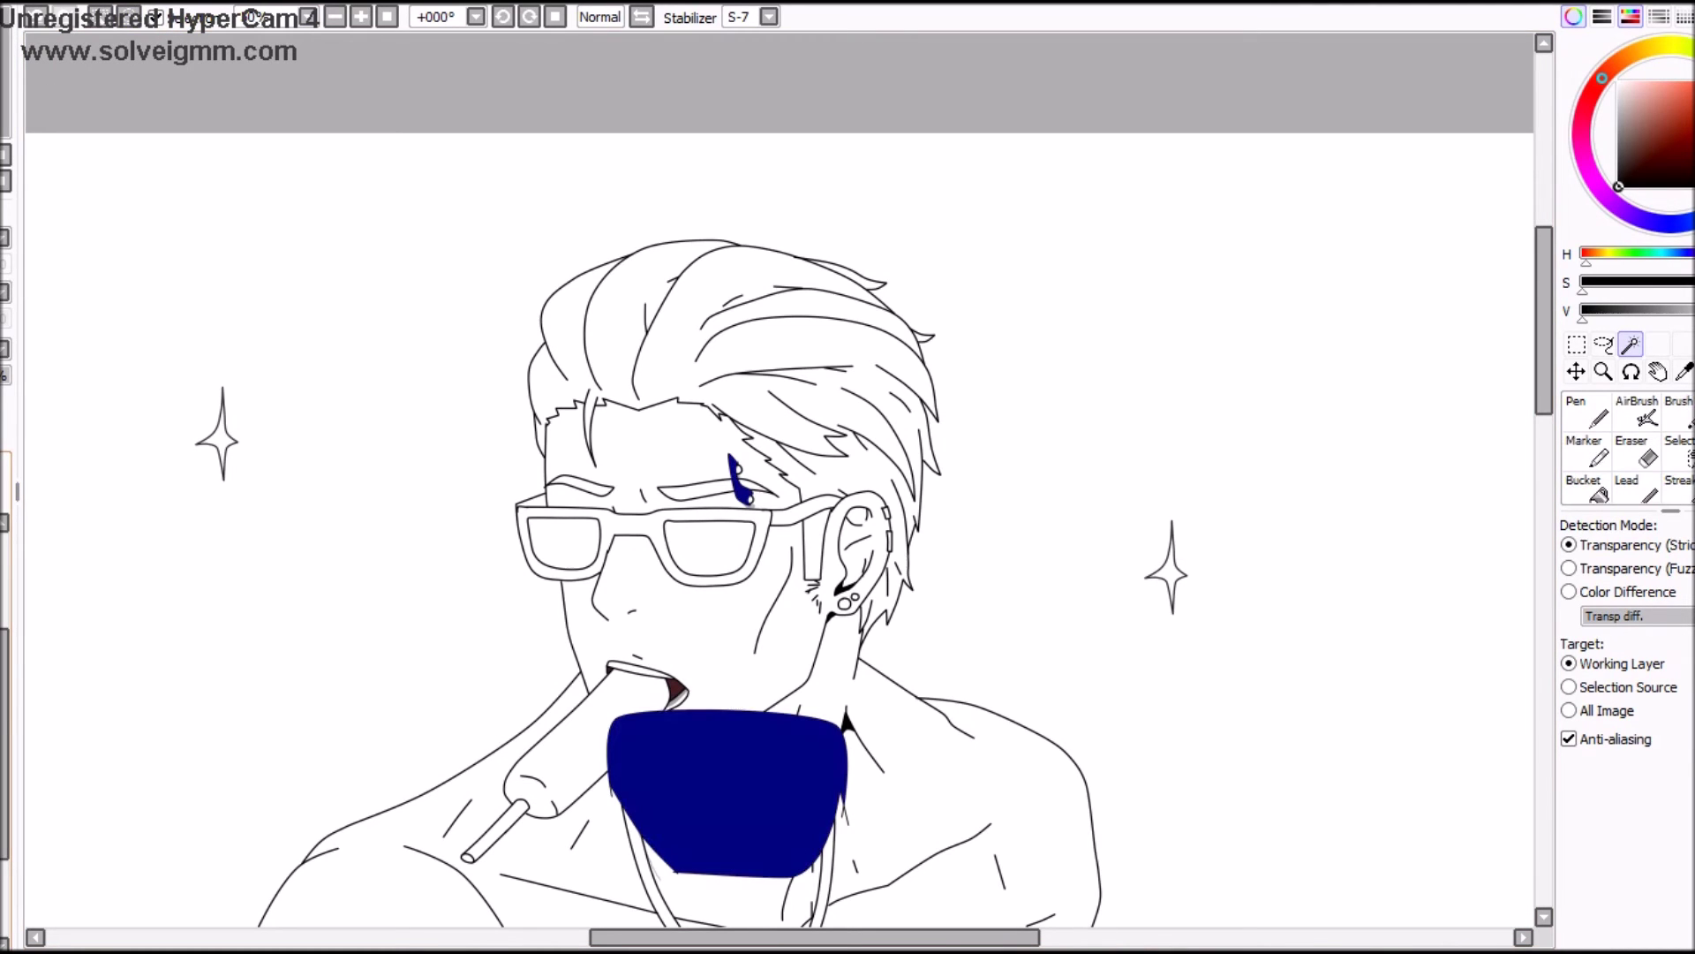
left_click(103, 19)
Step: Clip the black shadow layer to the grey necklace and piercings, and lower its opacity to a soft dark grey
left_click(2, 688)
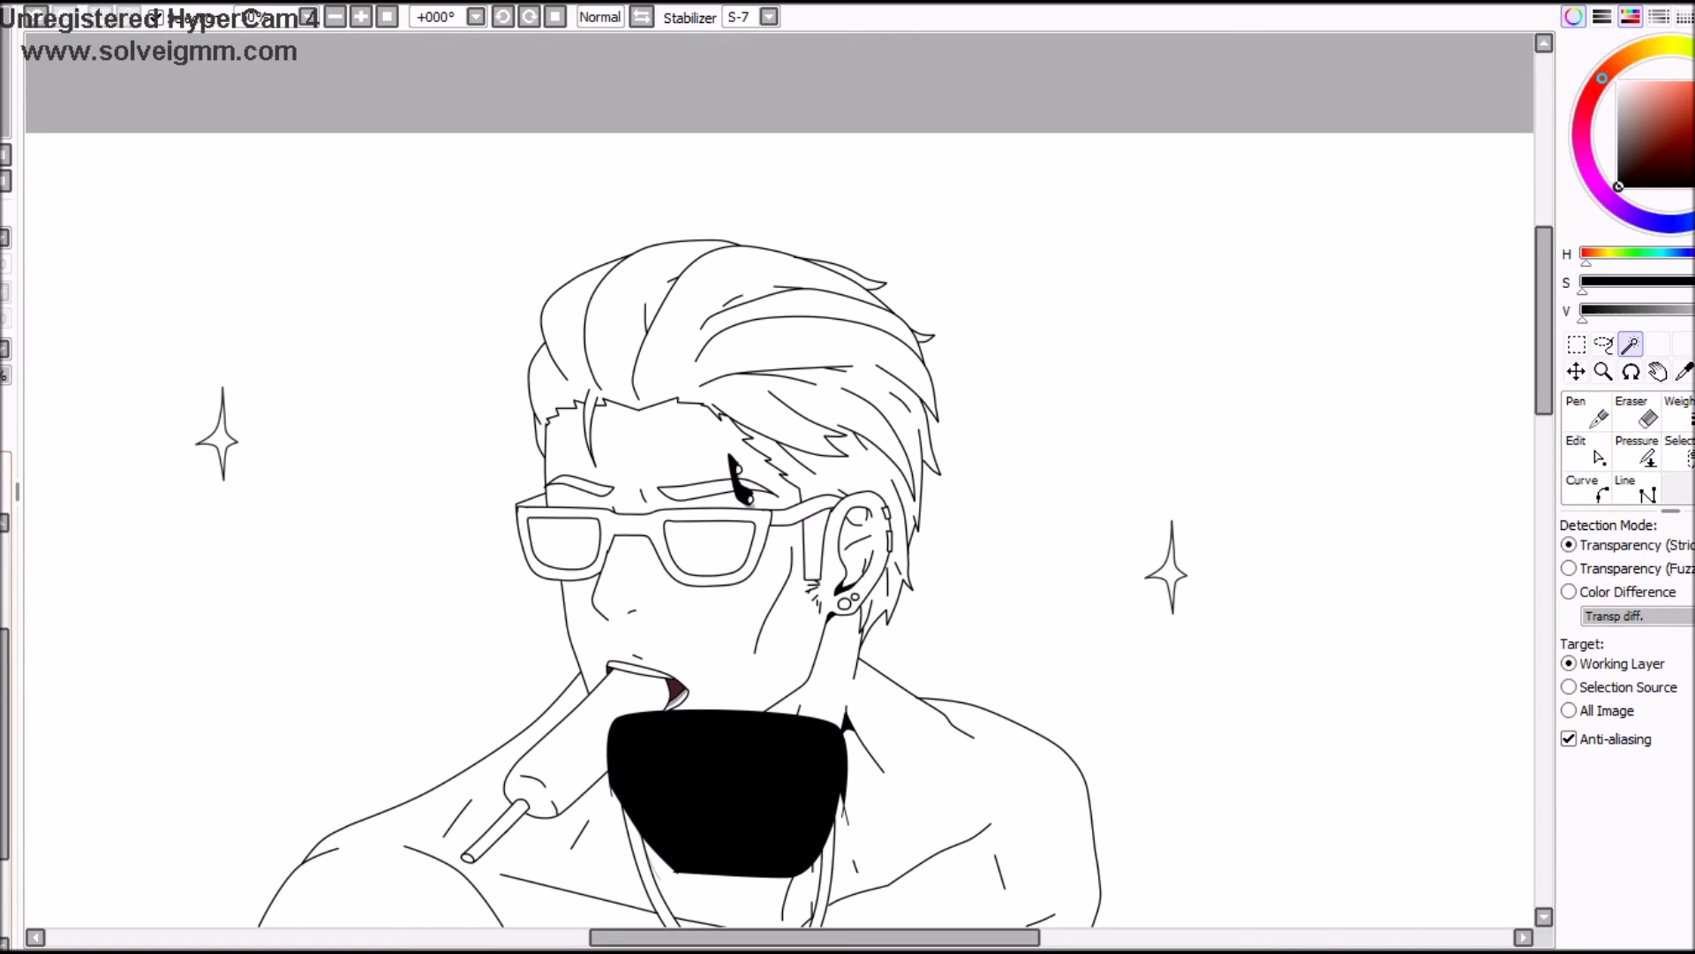
key("ctrl+e")
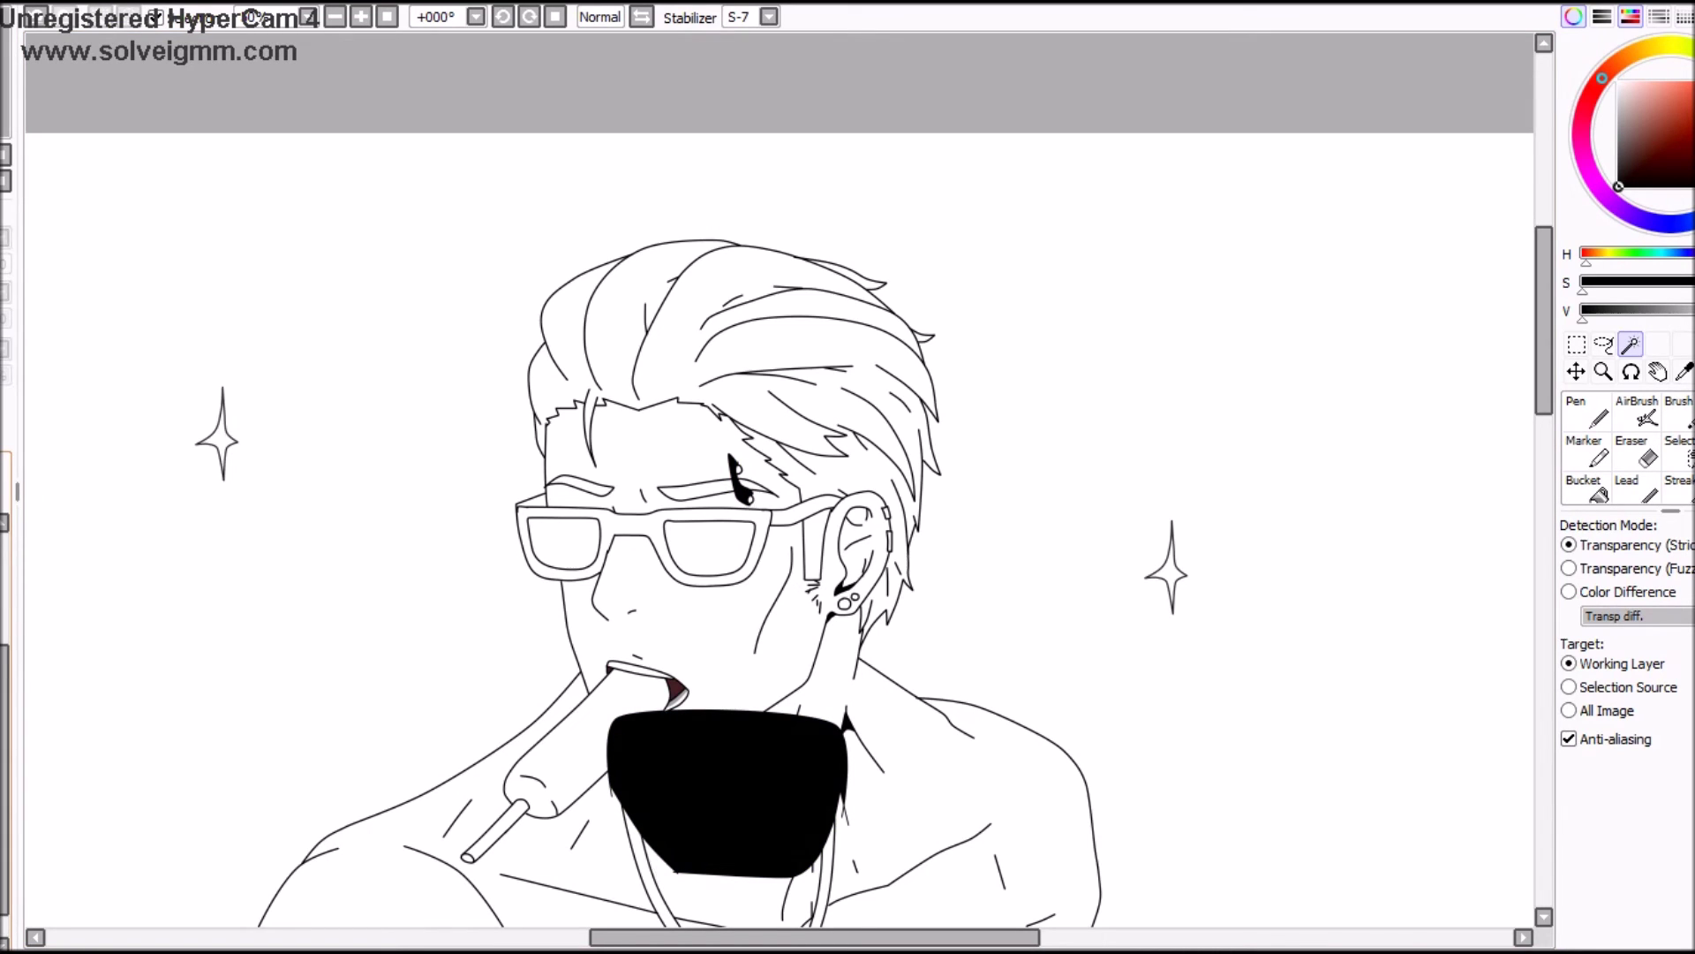
key("ctrl+z")
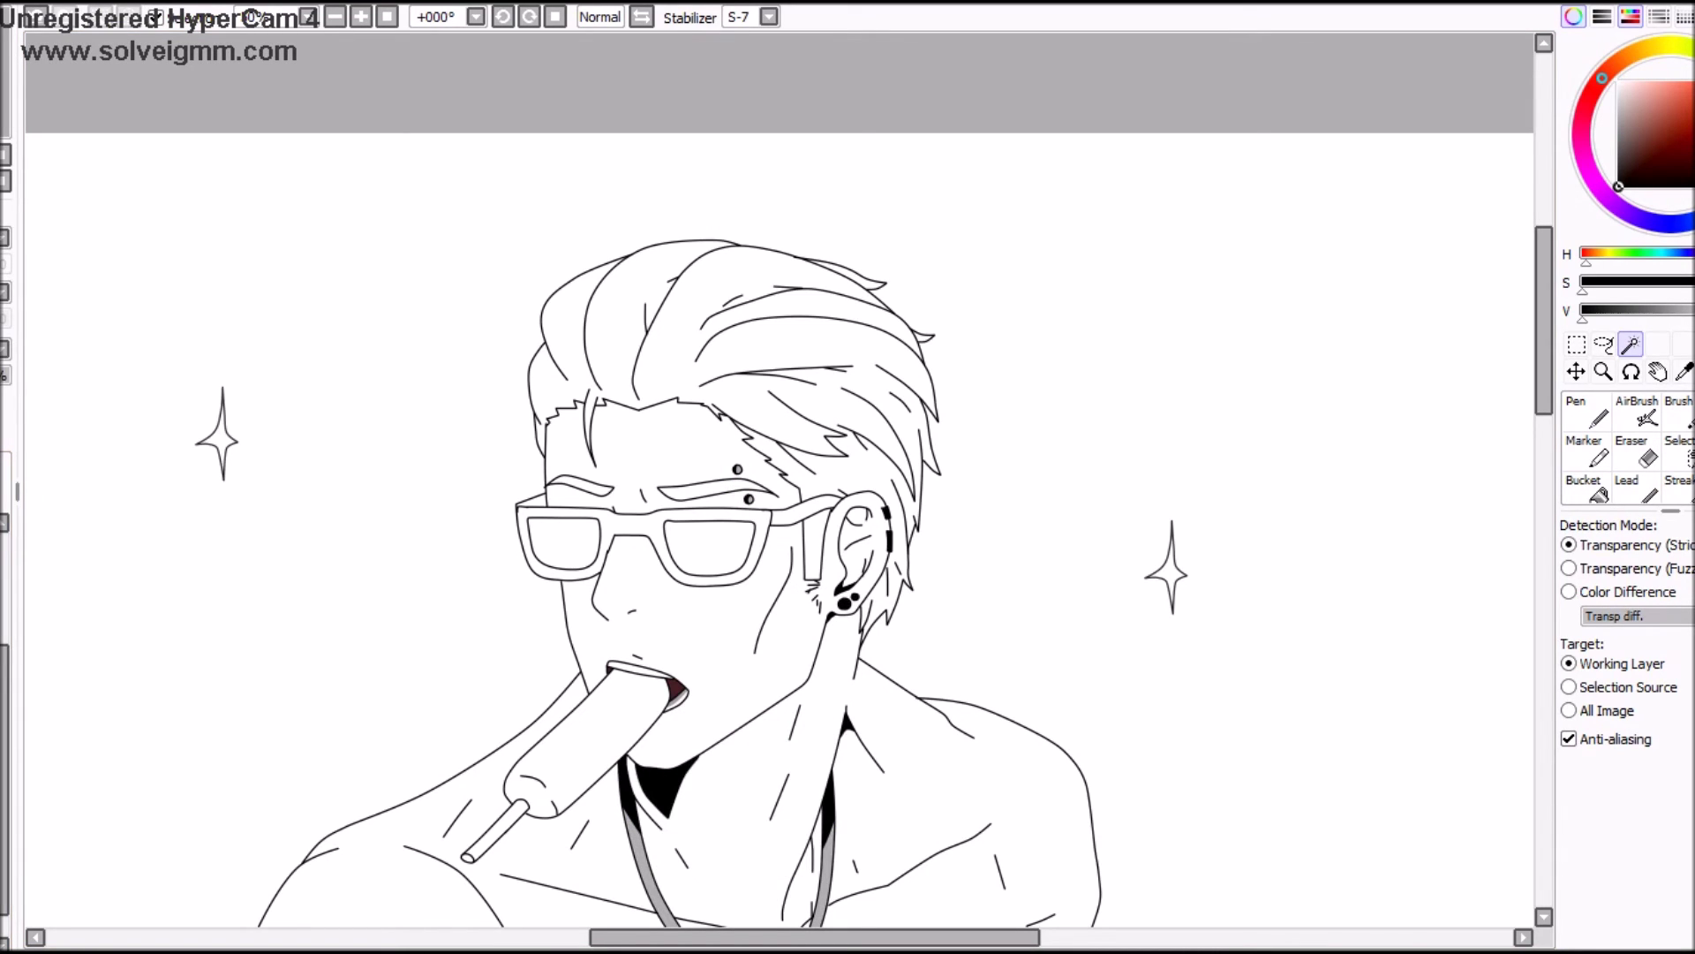
key("ctrl+z")
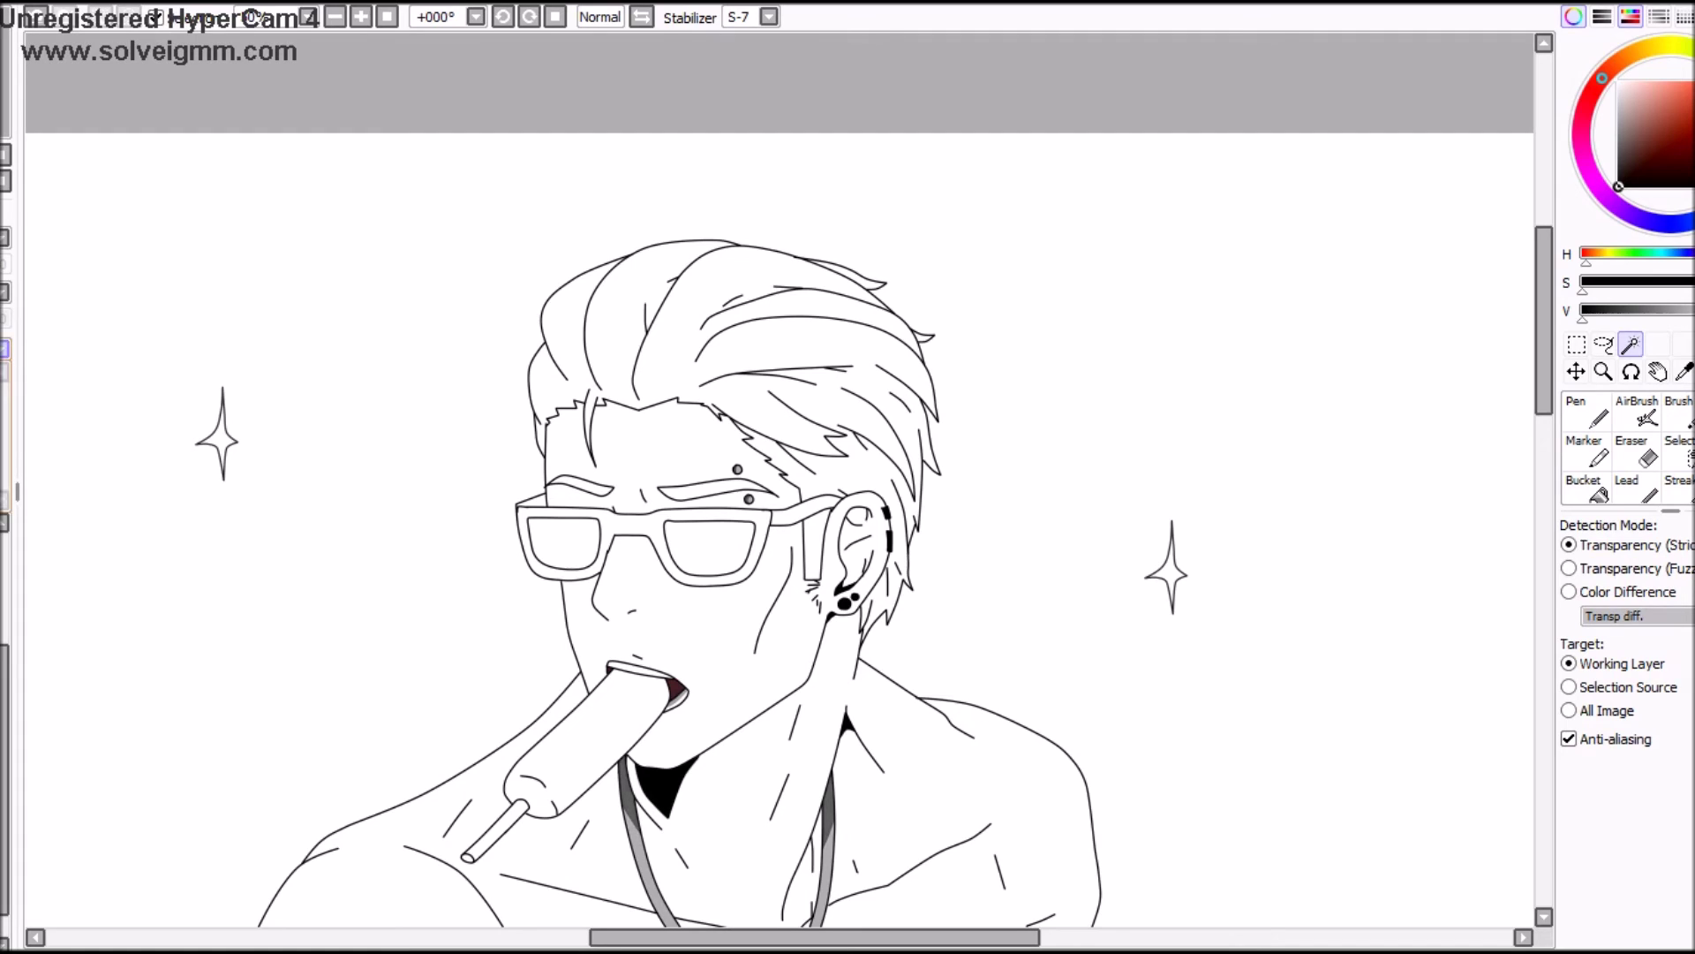
key("ctrl+z")
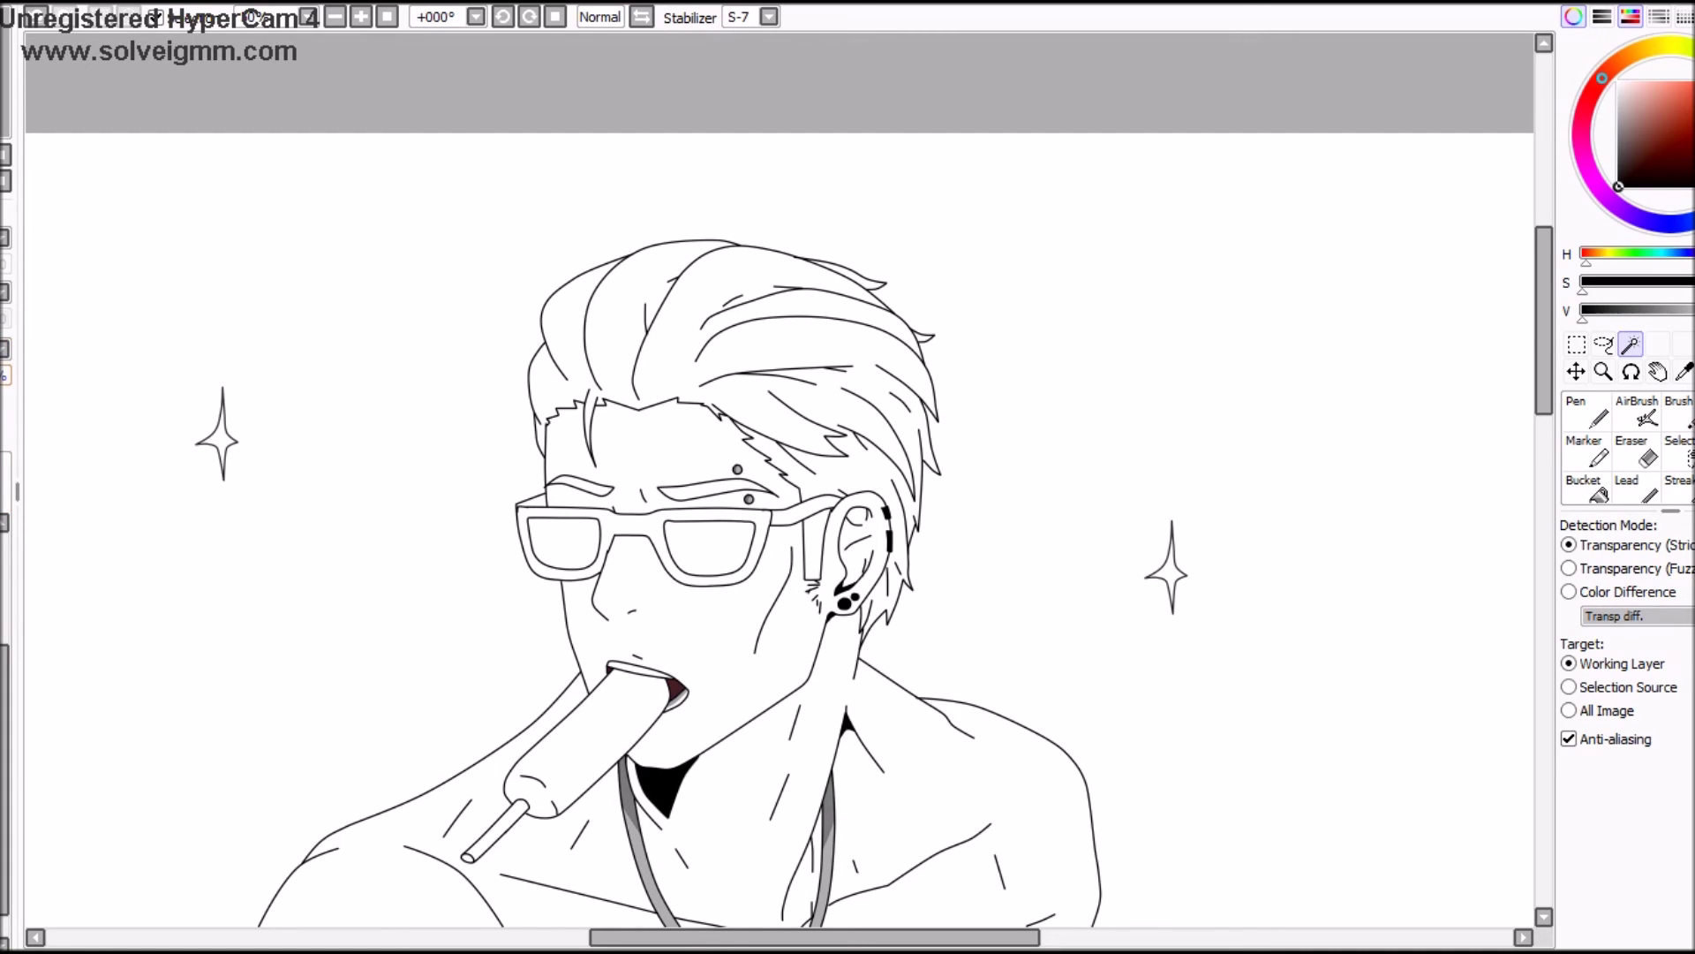
scroll(777, 520, "down", 5)
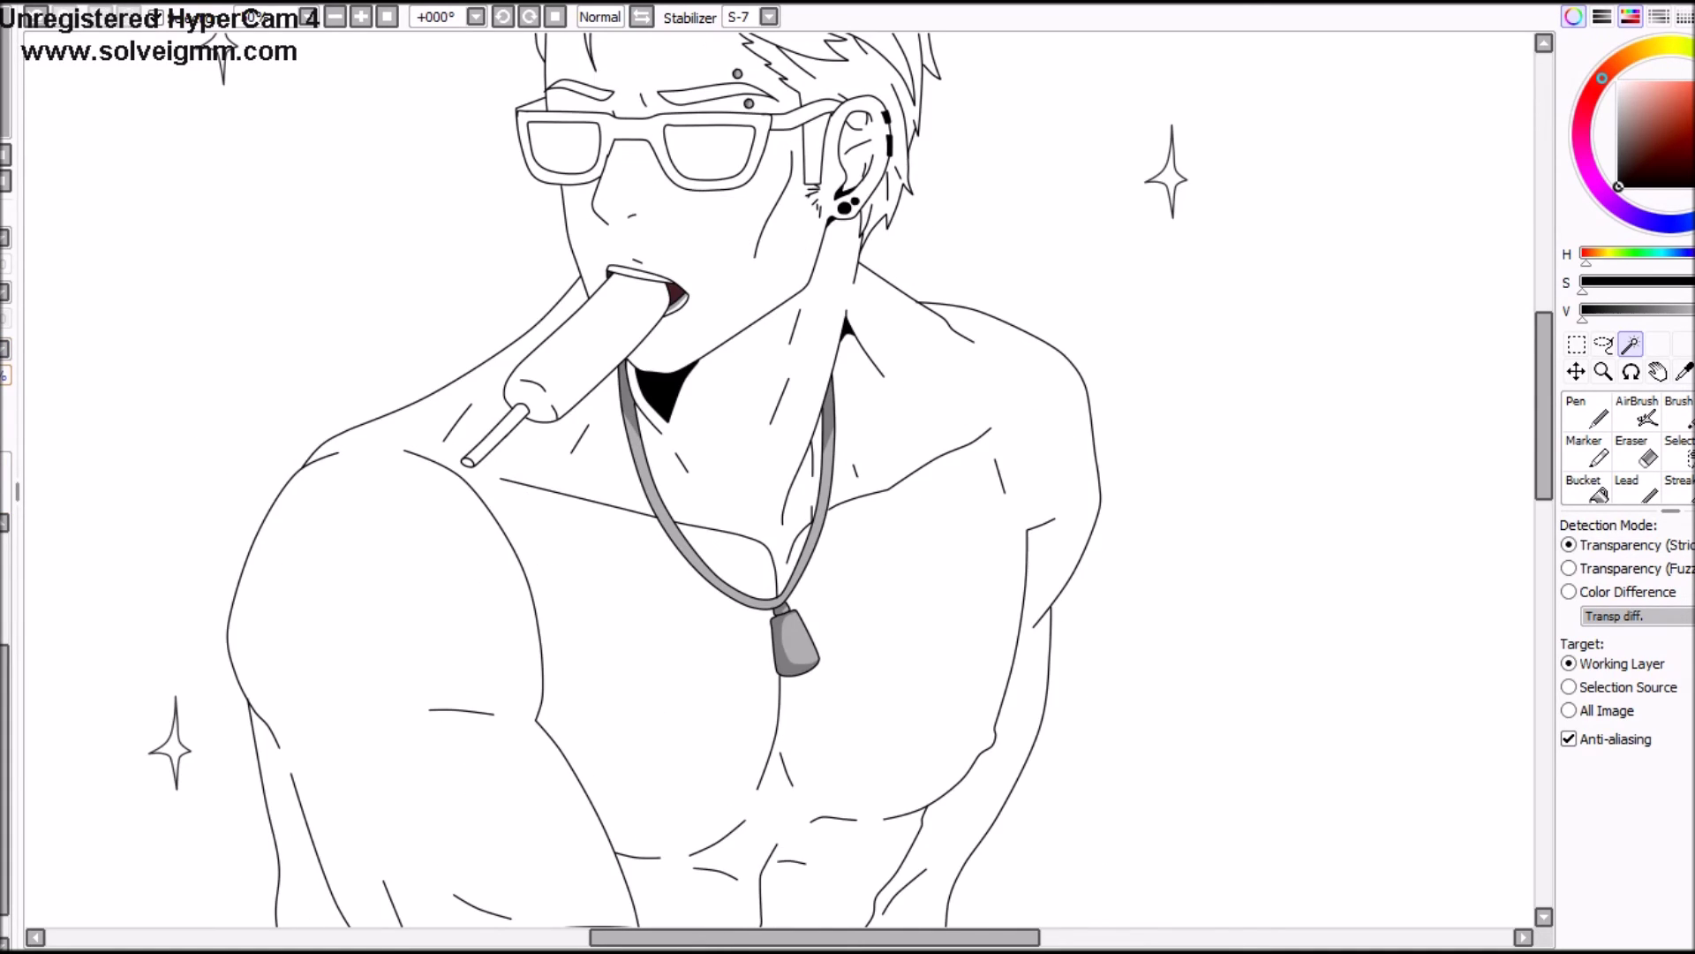
Step: Show the sunglasses' shadow guide and dark colouring, then sample the lens colour and darken it
key("ctrl+y")
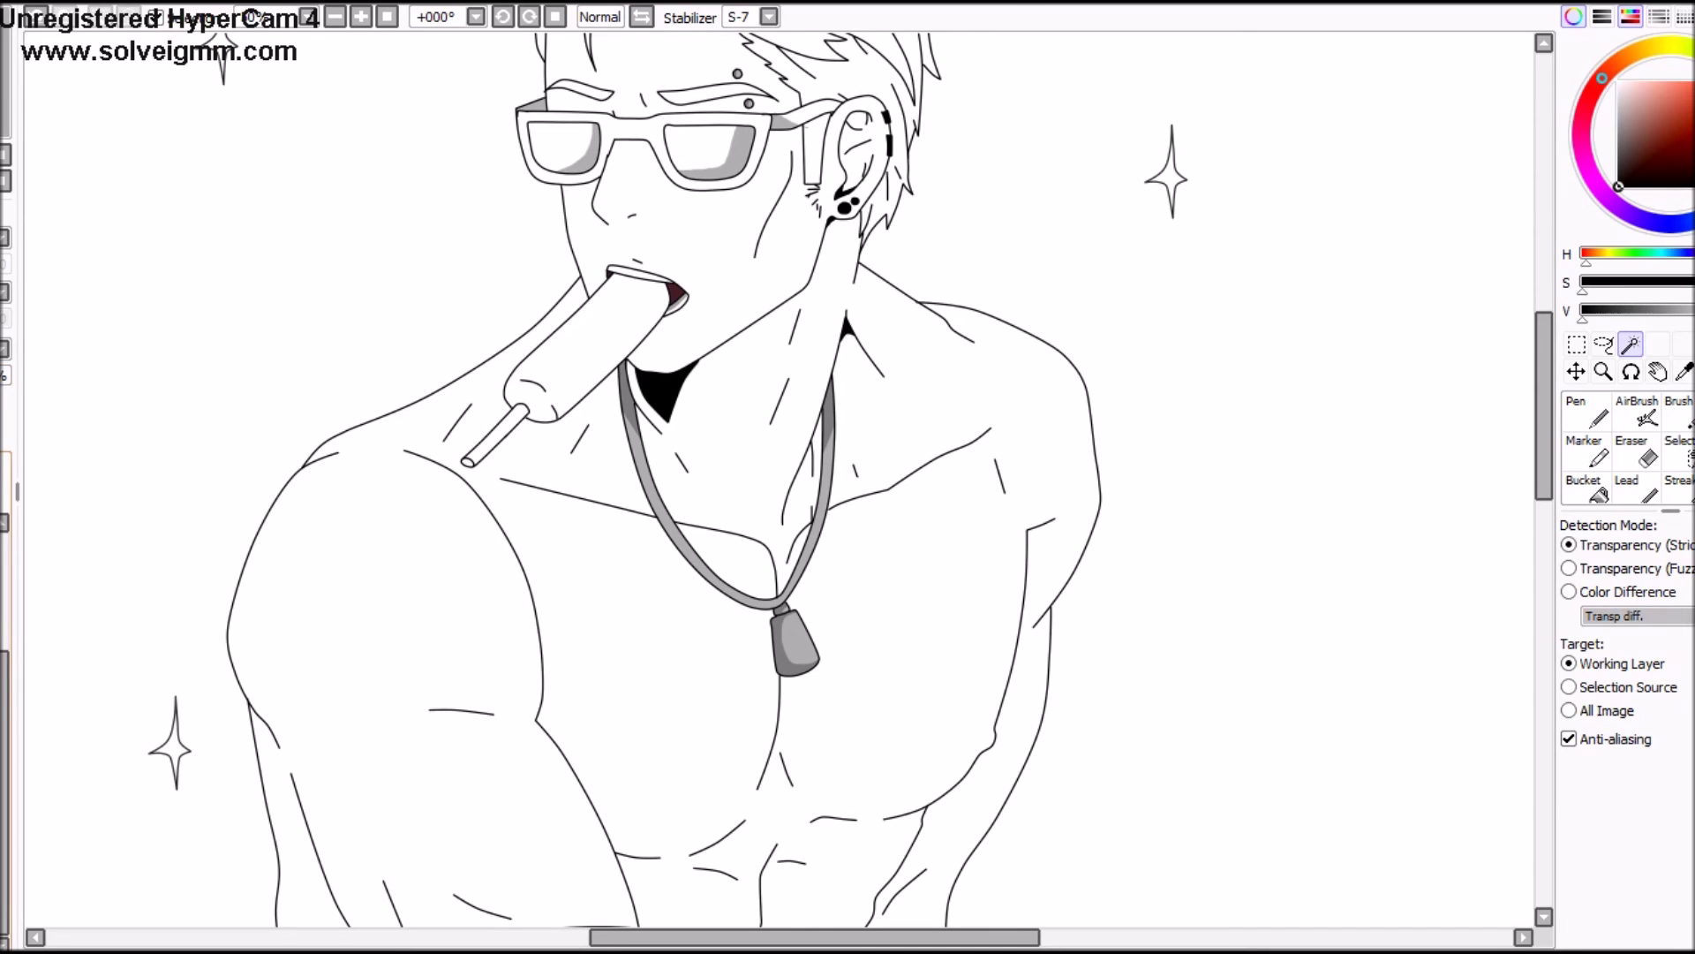
left_click(1683, 372)
left_click(697, 142)
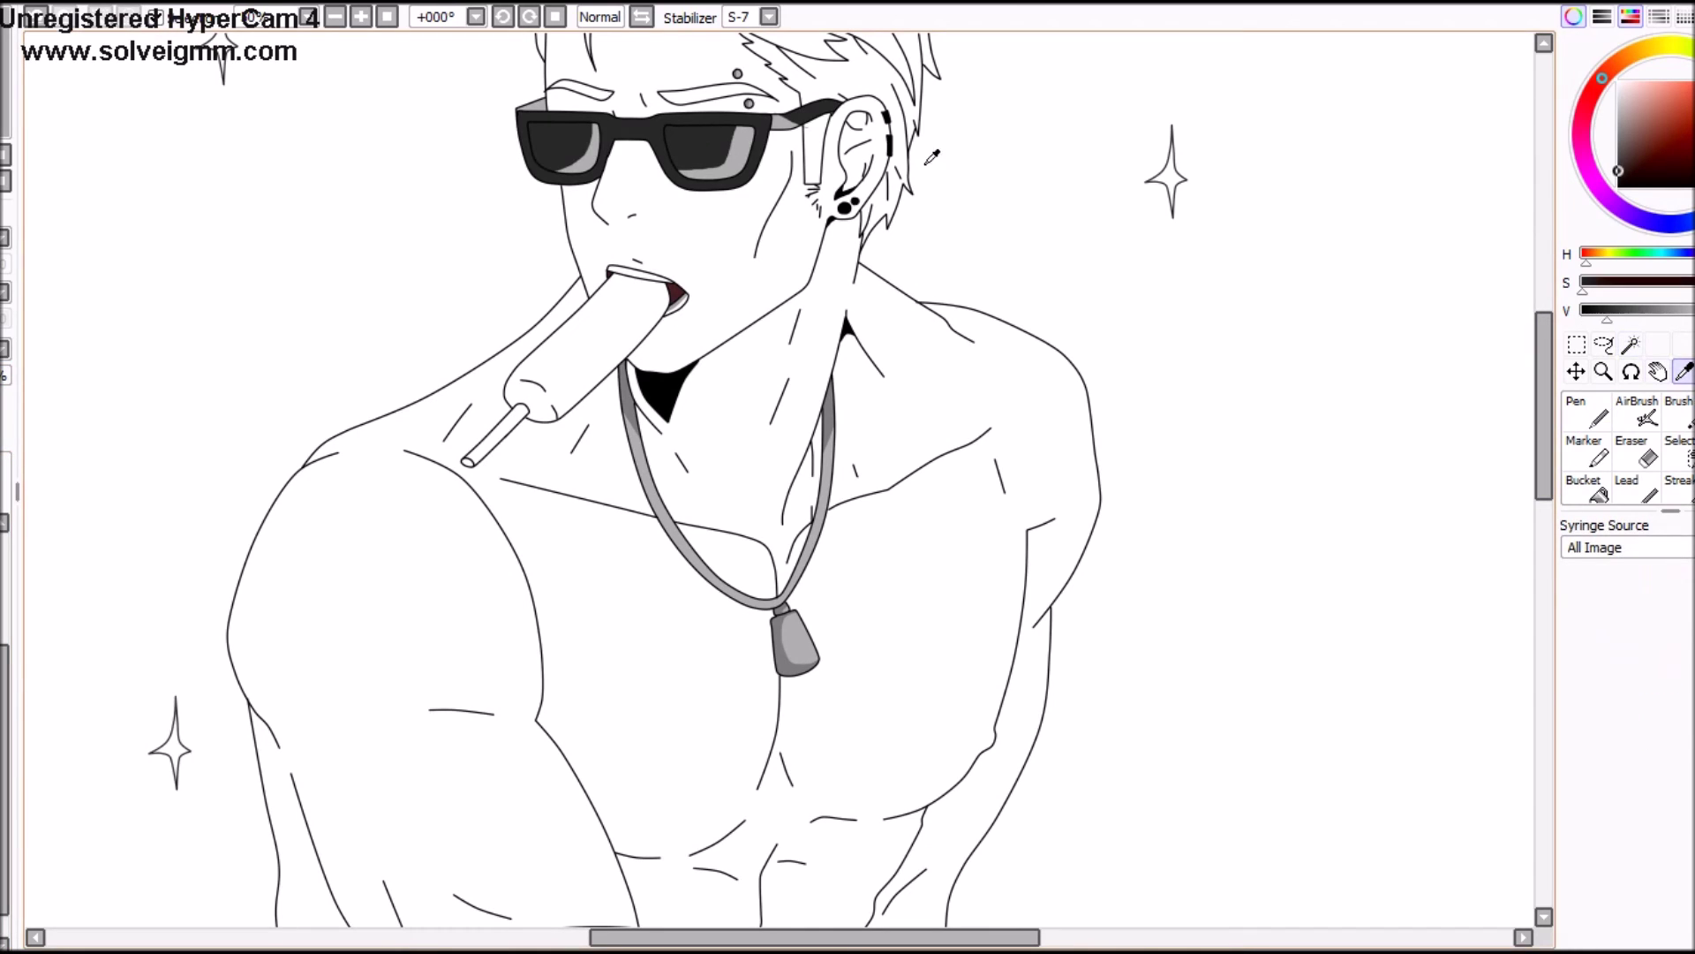
left_click(1599, 315)
left_click(1602, 496)
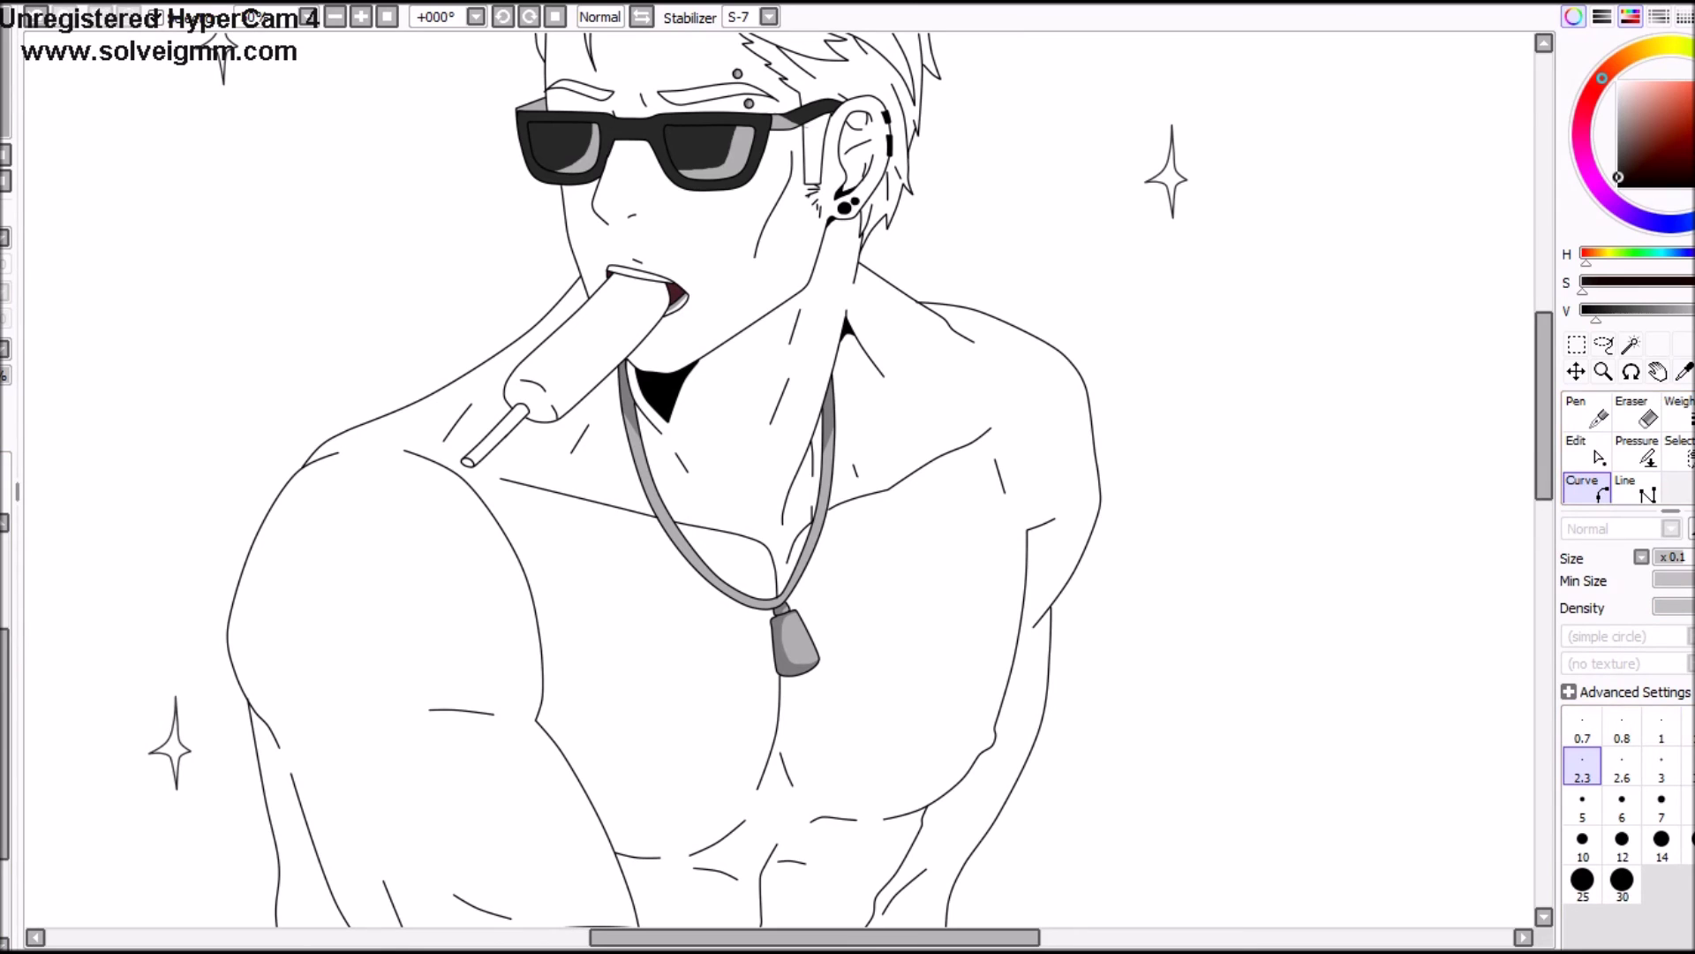
Step: Outline the grey shadow on the sunglasses' far temple arm with a closed bright red size 2.3 curve
left_click_drag(1667, 157, 1694, 84)
scroll(780, 479, "up", 2)
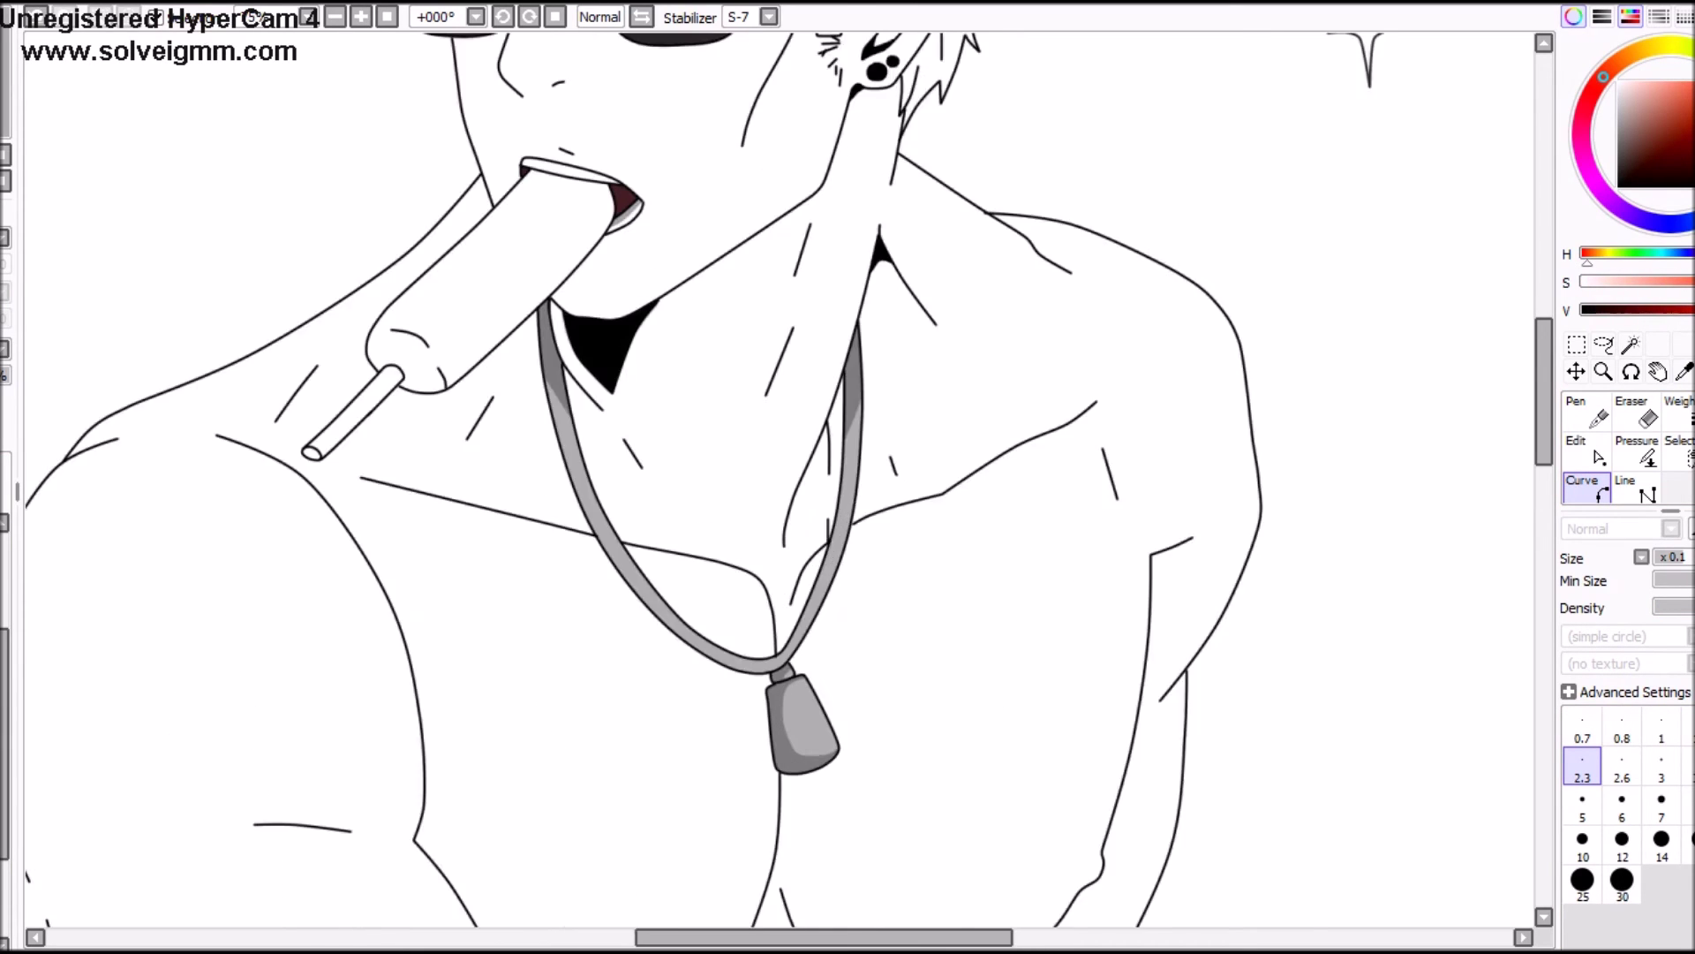
left_click_drag(706, 186, 866, 830)
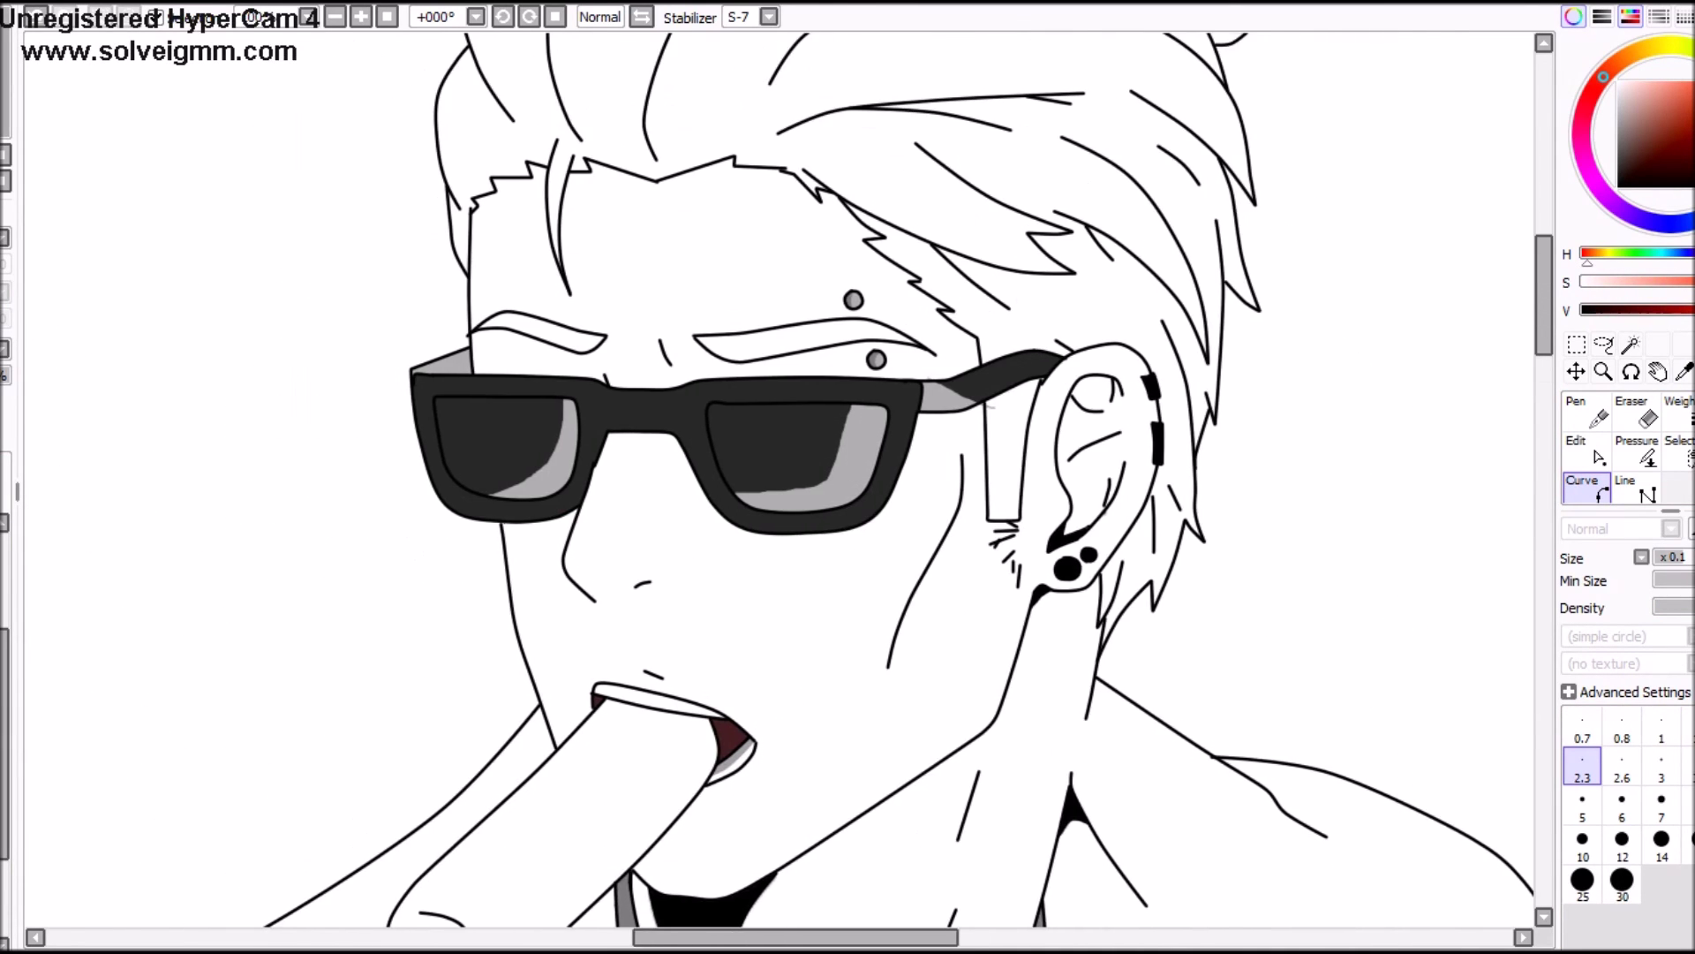
scroll(780, 480, "up", 2)
left_click(160, 213)
left_click(42, 257)
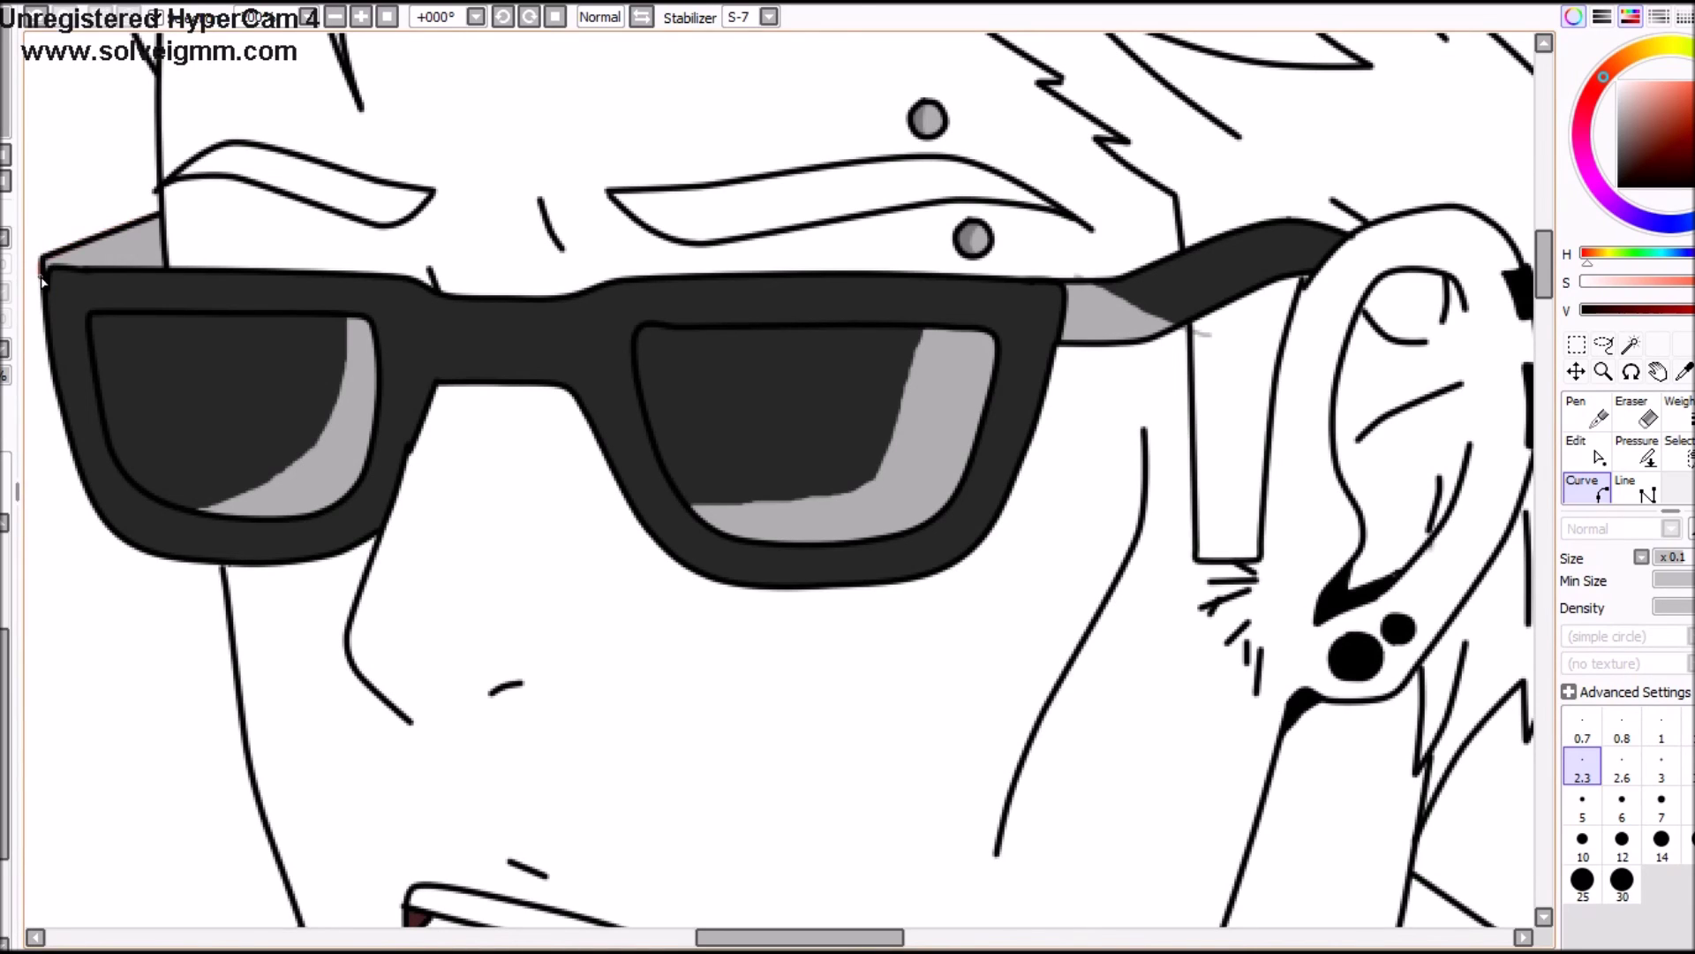
left_click(177, 274)
Step: Draw a closed red curve around the grey shadow where the near temple arm meets the sunglasses' frame
left_click(1082, 270)
left_click(1215, 314)
left_click(1086, 378)
left_click(1062, 347)
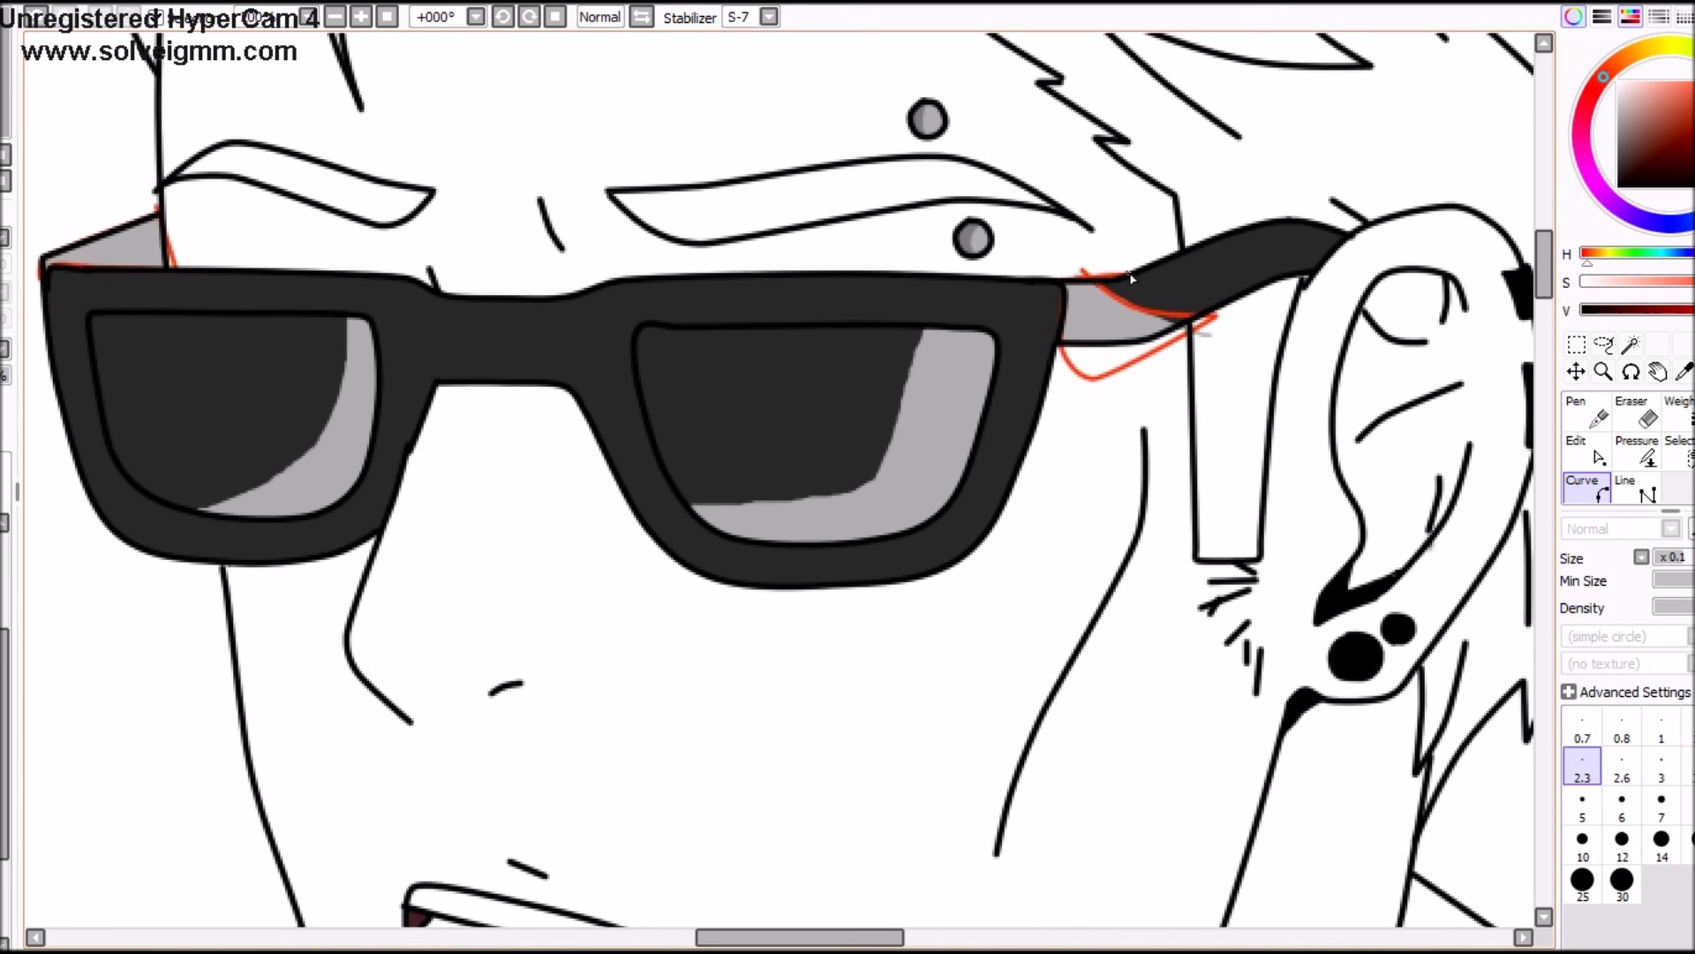
Step: Outline the grey area along the inner side of the sunglasses' far lens with a closed red curve
left_click(197, 509)
left_click(276, 482)
left_click(336, 408)
left_click(349, 318)
left_click(369, 451)
left_click(347, 489)
left_click(278, 517)
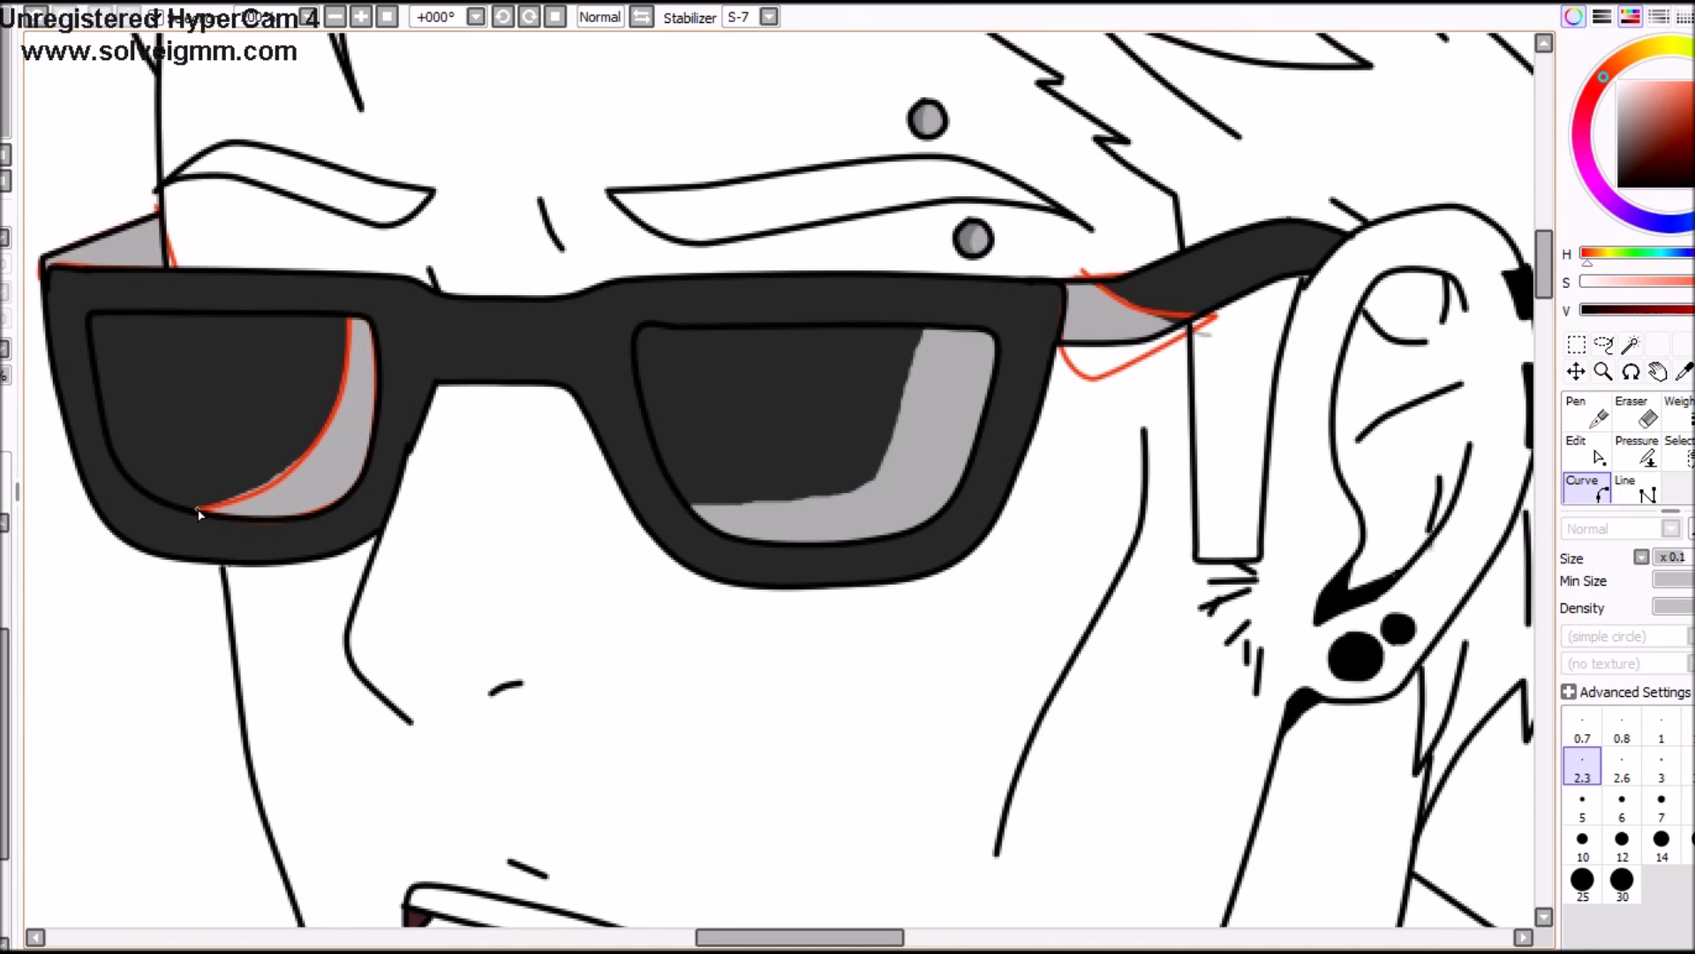